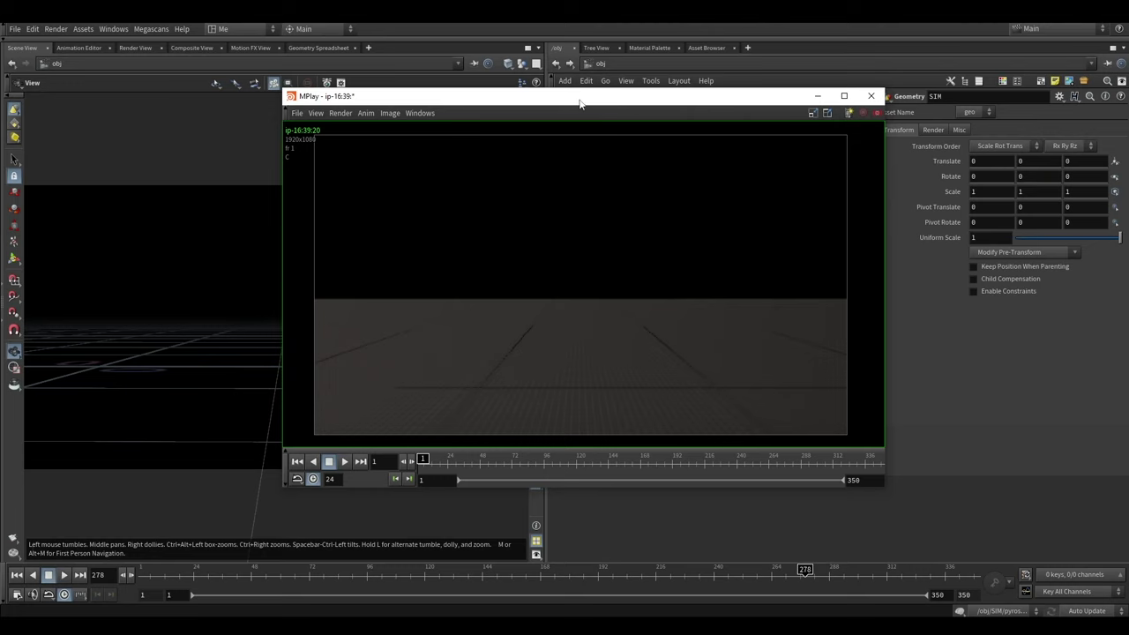
Watch the rendered smoke-grenade sequence in the MPlay flipbook, then close MPlay
drag(580, 103, 555, 100)
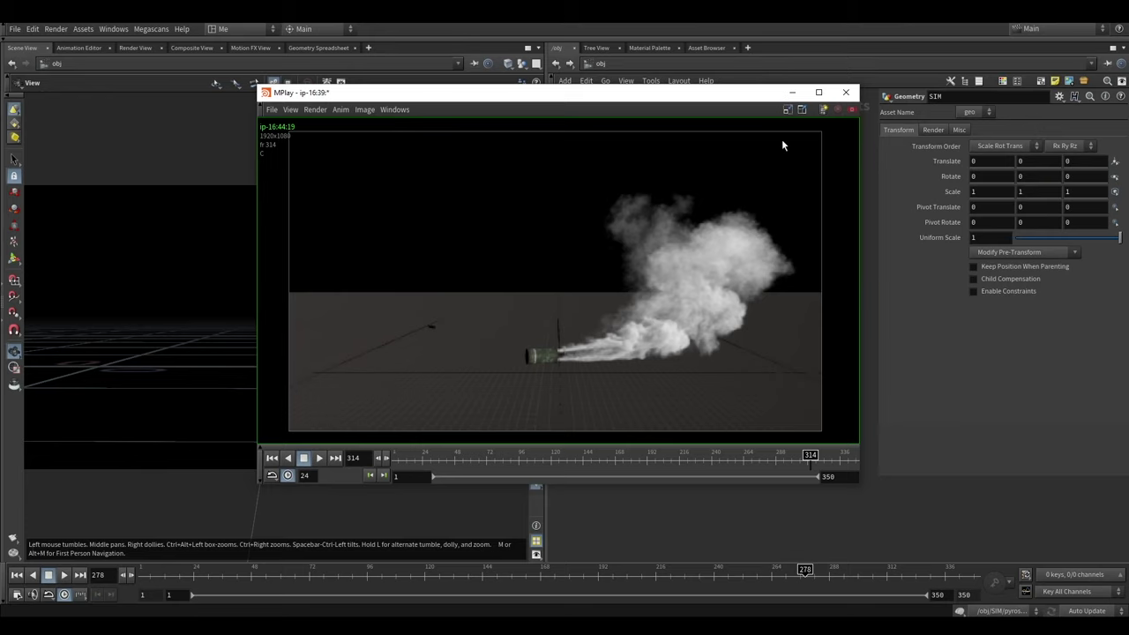
click(790, 94)
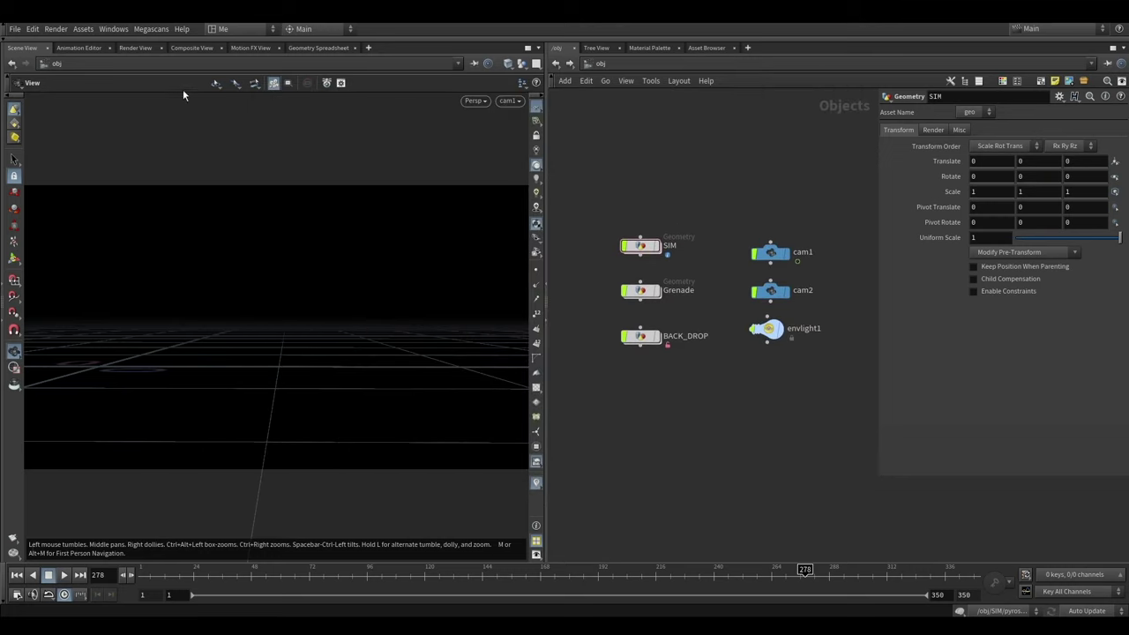
Toggle the left pane to Render View and back, then show BACK_DROP in the viewport
click(135, 48)
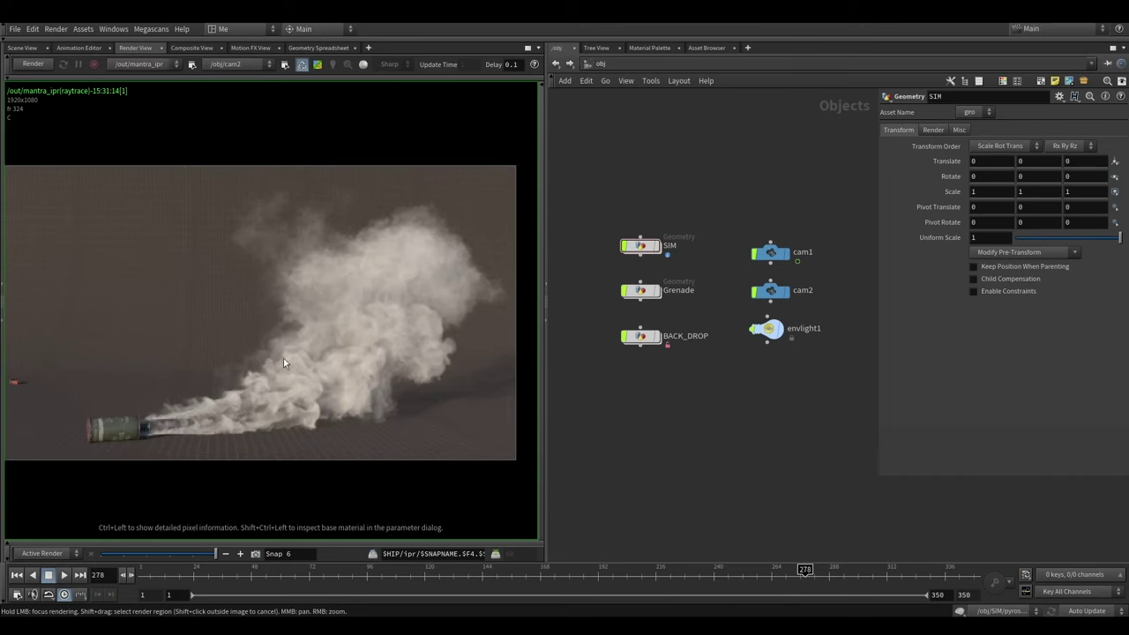
click(23, 47)
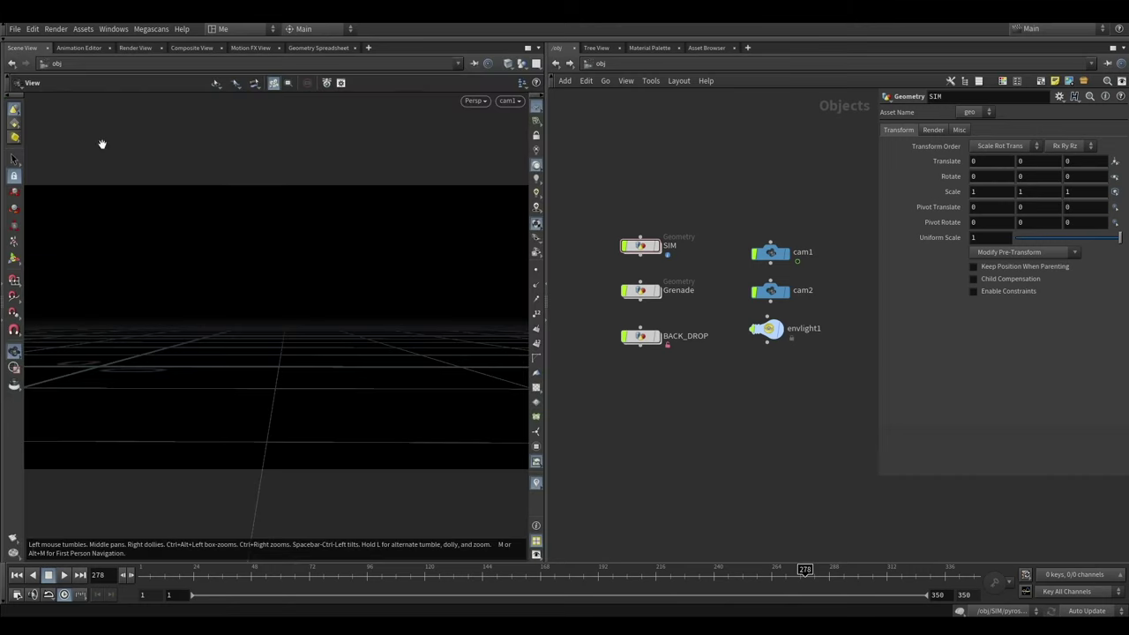
click(623, 337)
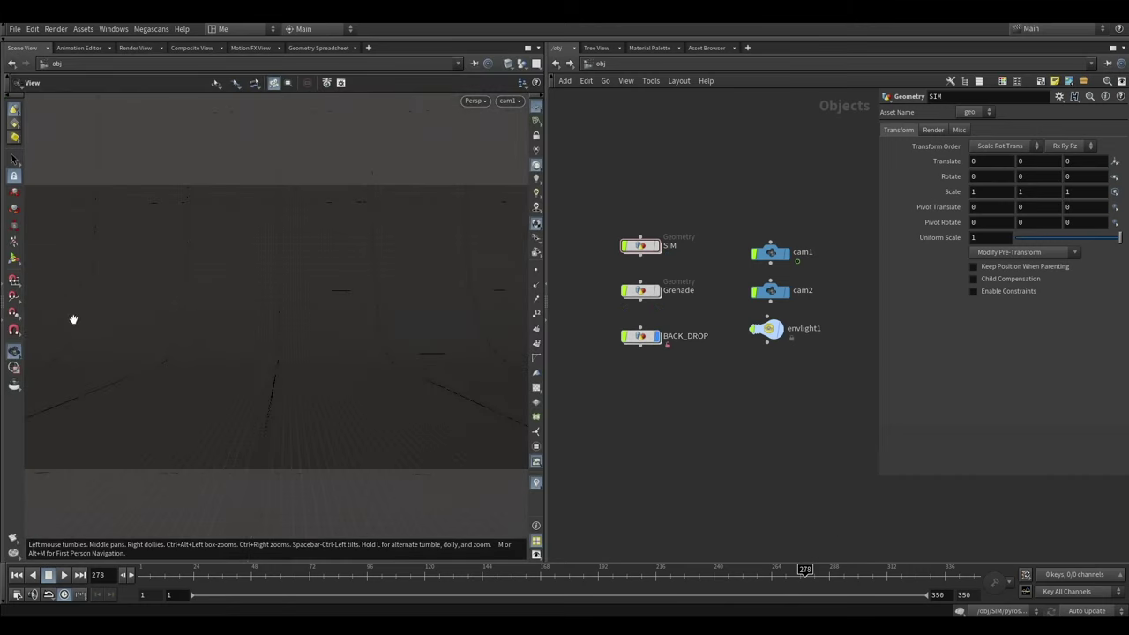
mouse_move(282, 345)
mouse_down()
mouse_move(239, 348)
mouse_move(300, 360)
mouse_move(187, 327)
mouse_up()
mouse_move(187, 328)
right_down()
mouse_move(209, 340)
mouse_move(258, 337)
right_up()
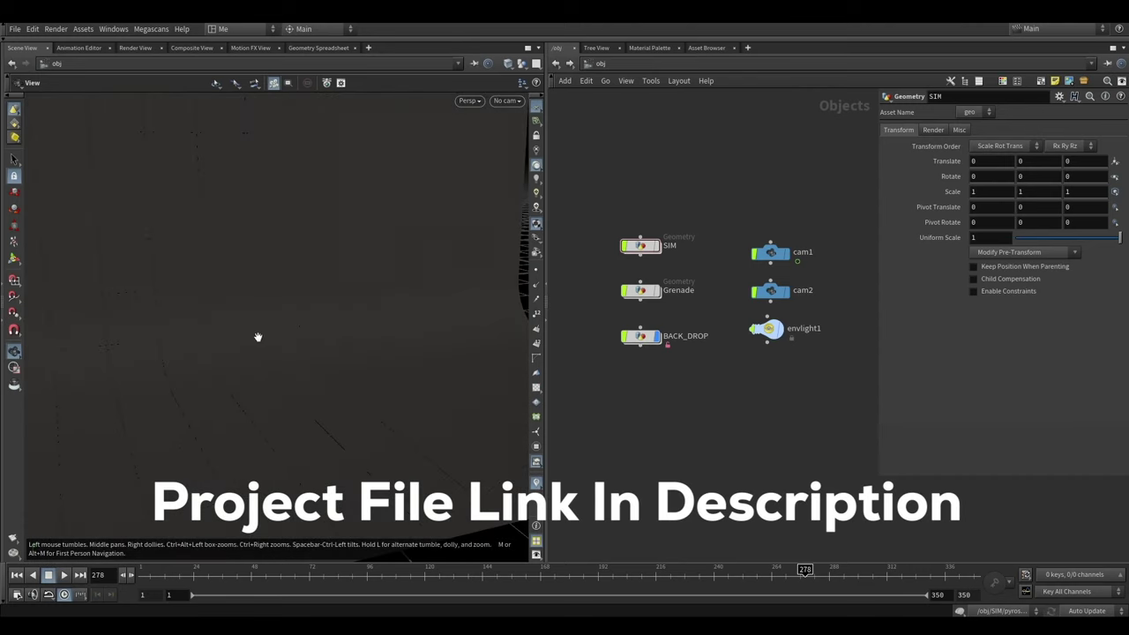
Look through cam2, then cam1 again, and show and select the Grenade object
click(517, 102)
click(528, 165)
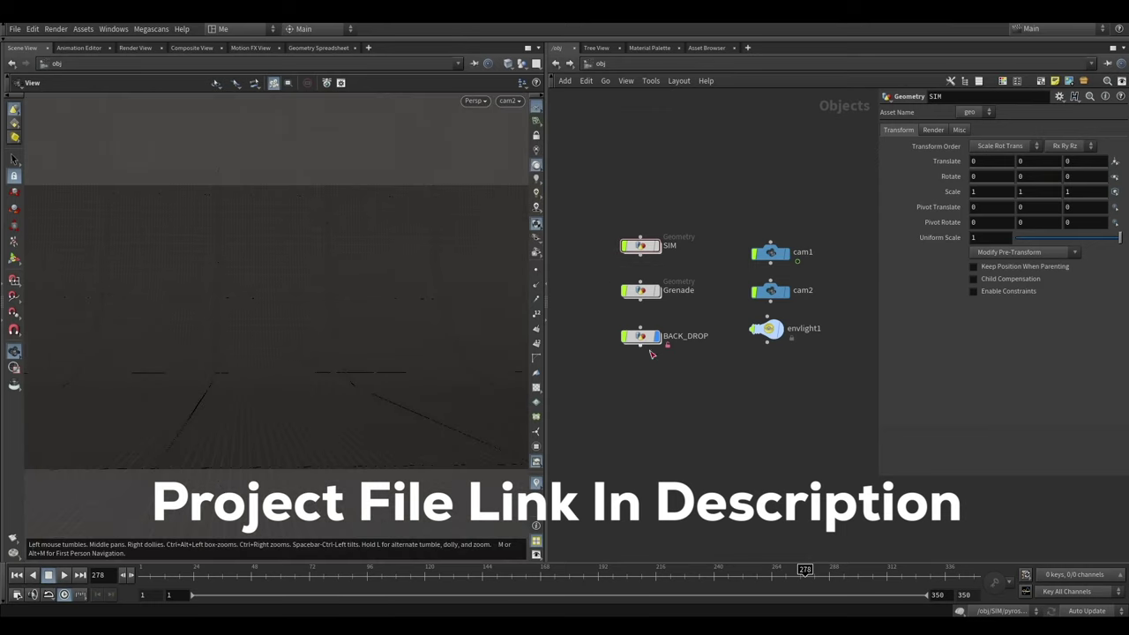
click(509, 101)
click(530, 156)
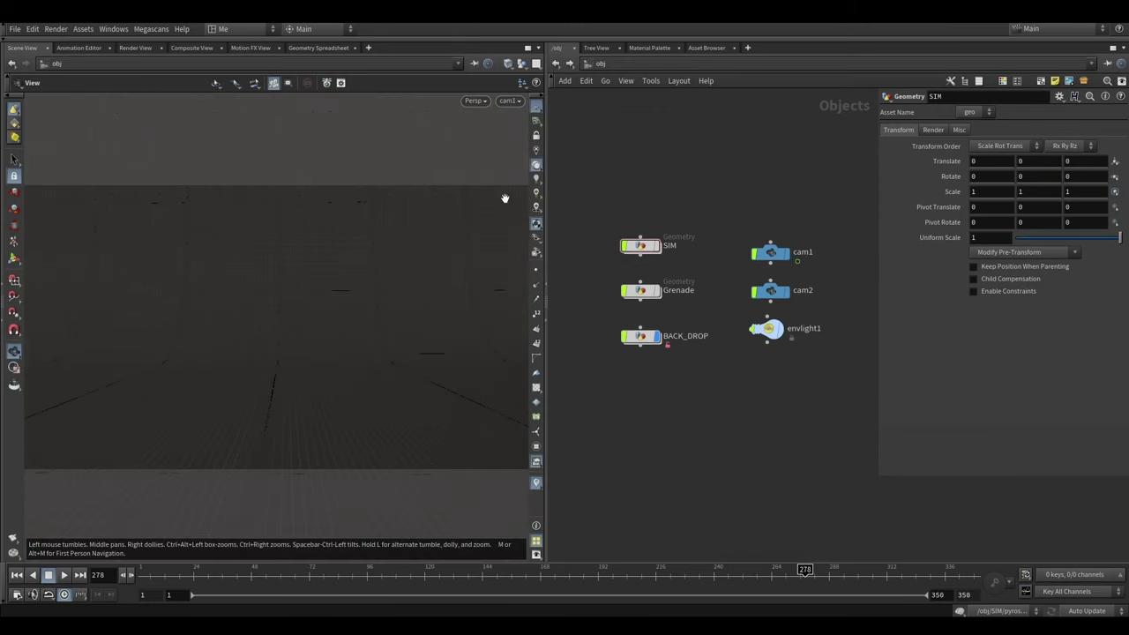
click(659, 294)
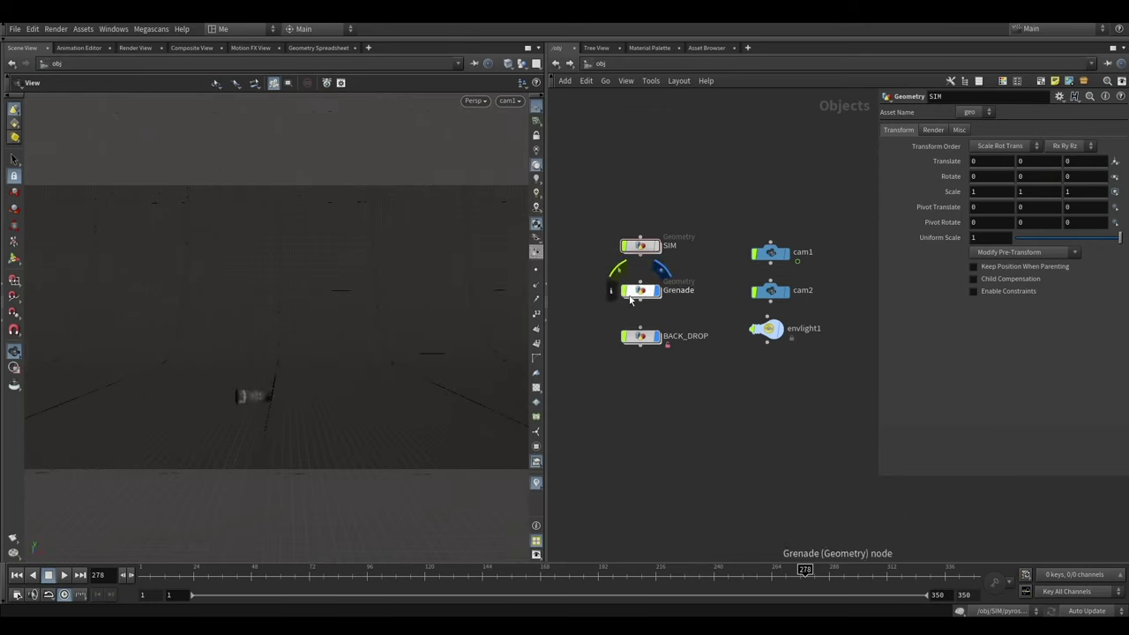
click(631, 293)
click(16, 575)
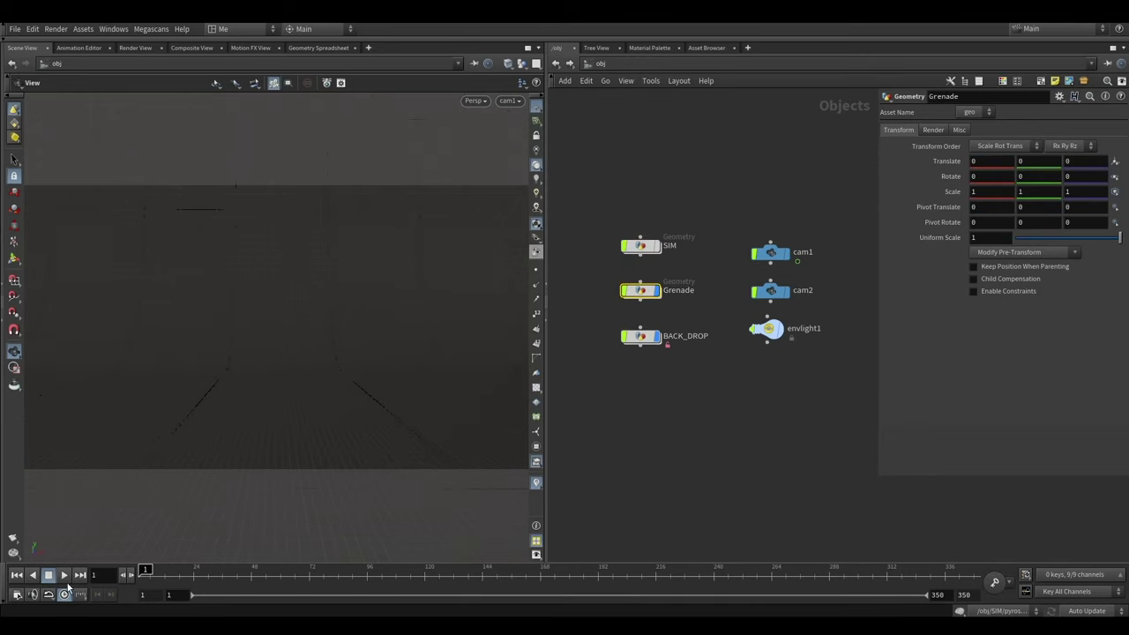
Play the simulation, scrub back, check the SIM smoke at frame 231, and return to frame 1
click(63, 574)
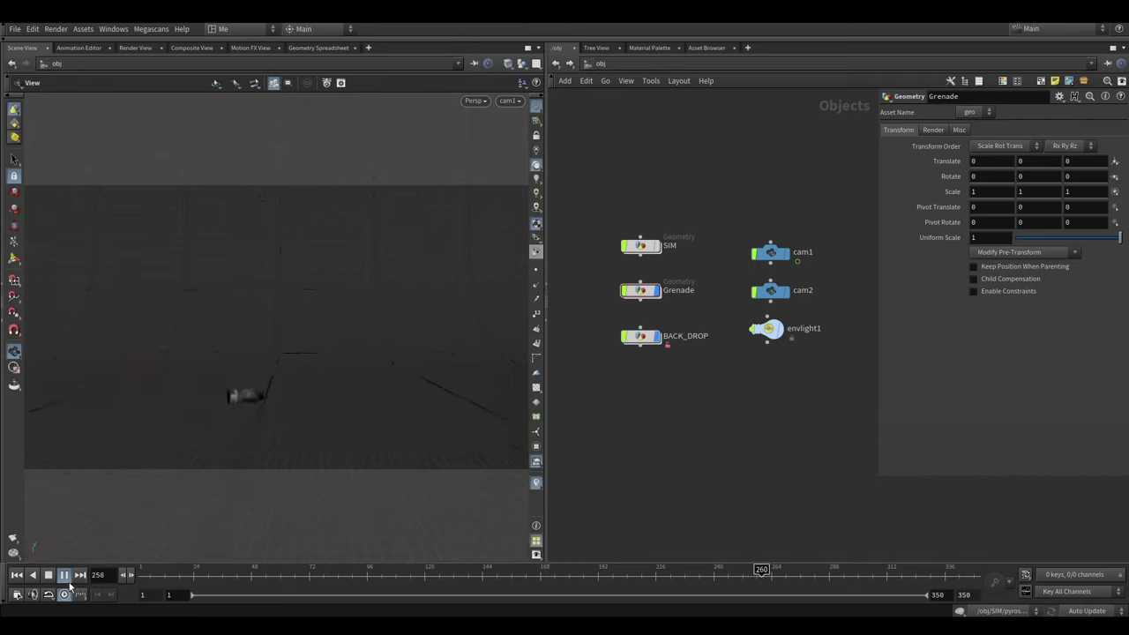
click(360, 572)
drag(347, 582, 146, 575)
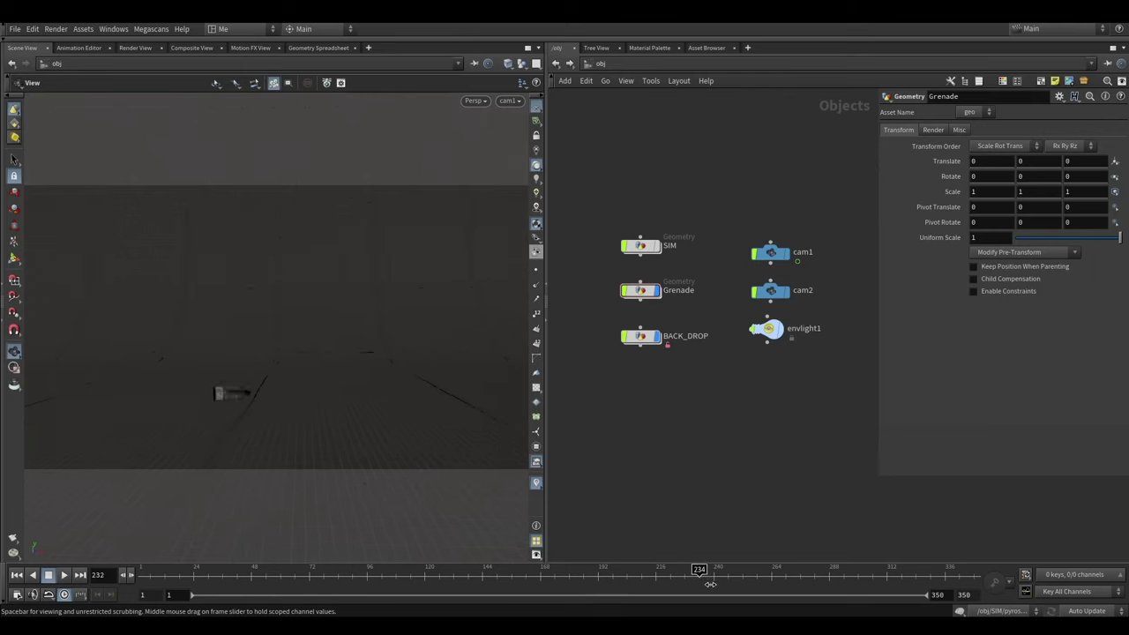
click(657, 250)
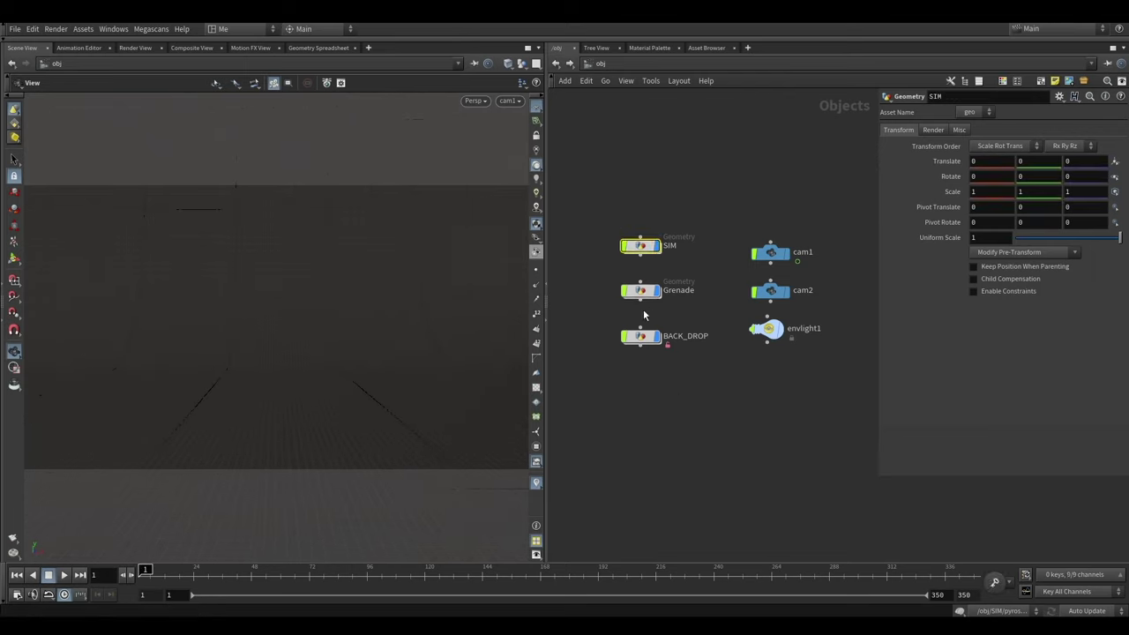
click(709, 580)
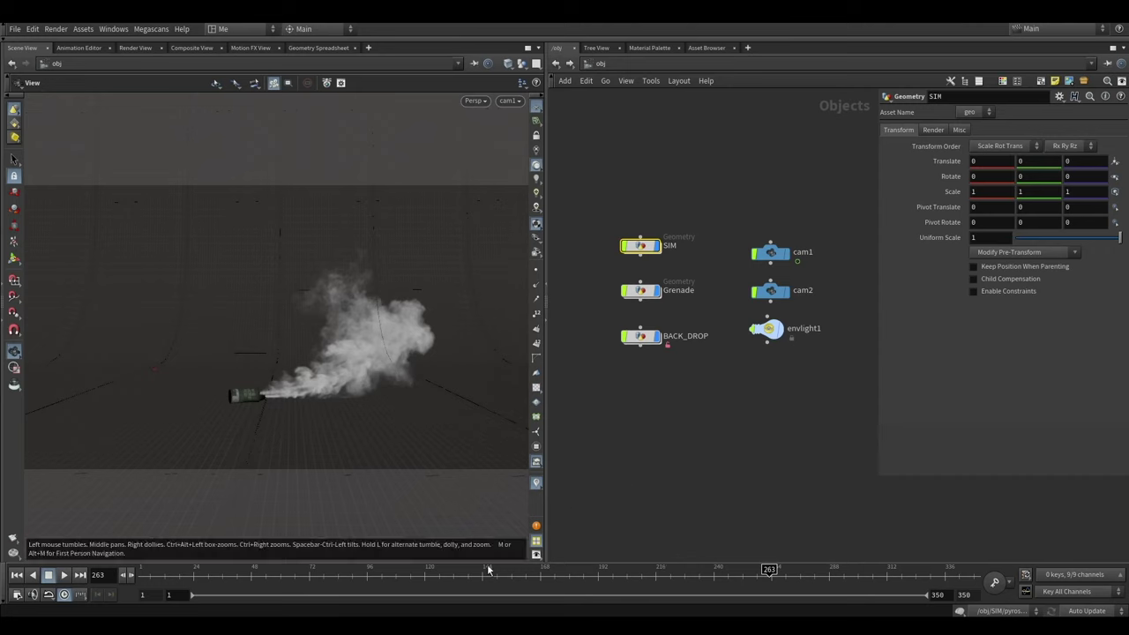
click(20, 575)
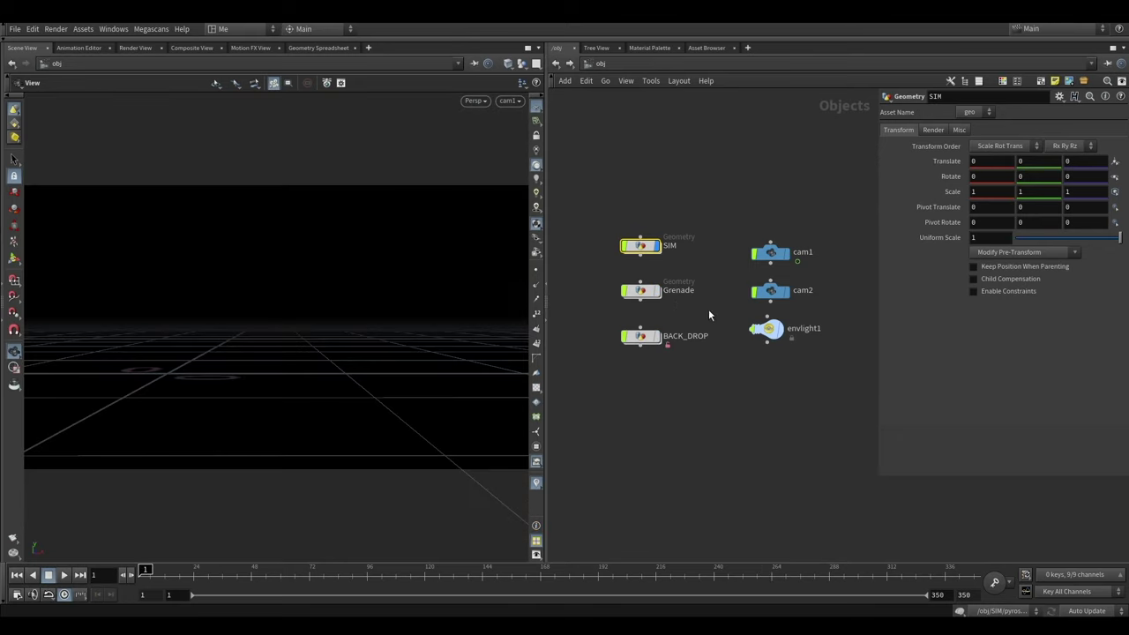
middle_drag(711, 312, 721, 397)
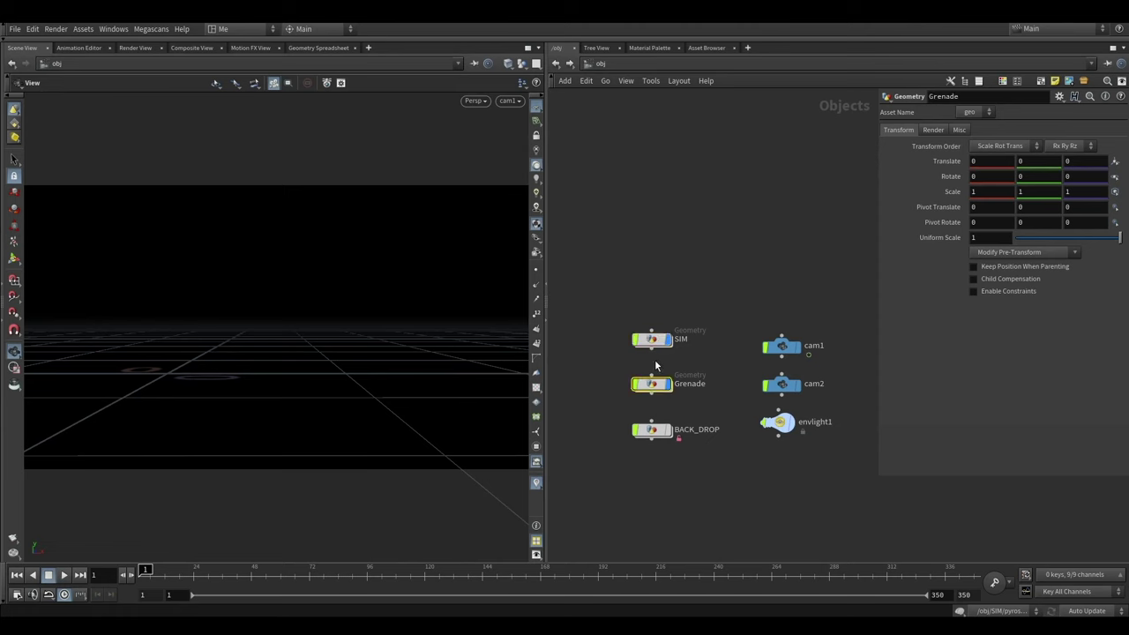
Enter the SIM network and select file1 to frame the three imported grenades
double_click(658, 344)
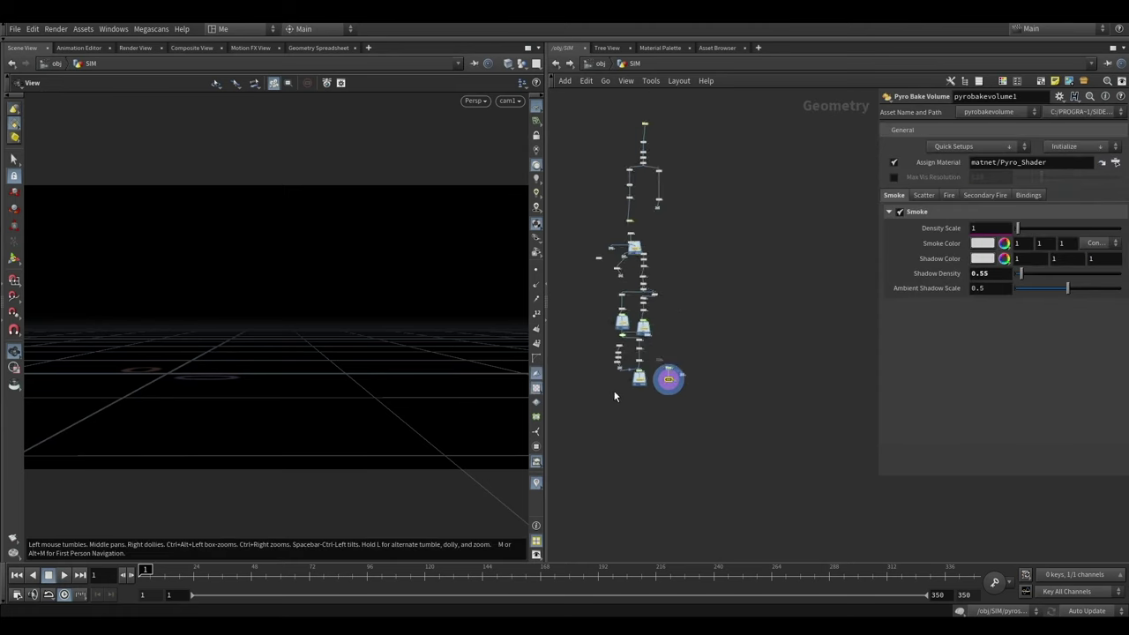
scroll(653, 371, up, 3)
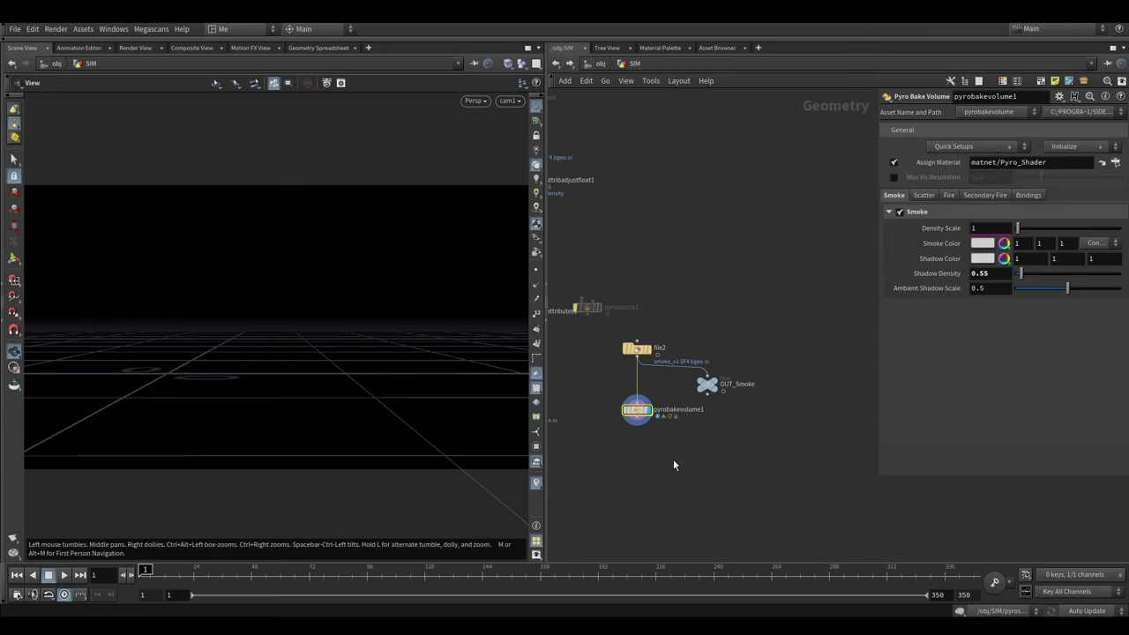
key(h)
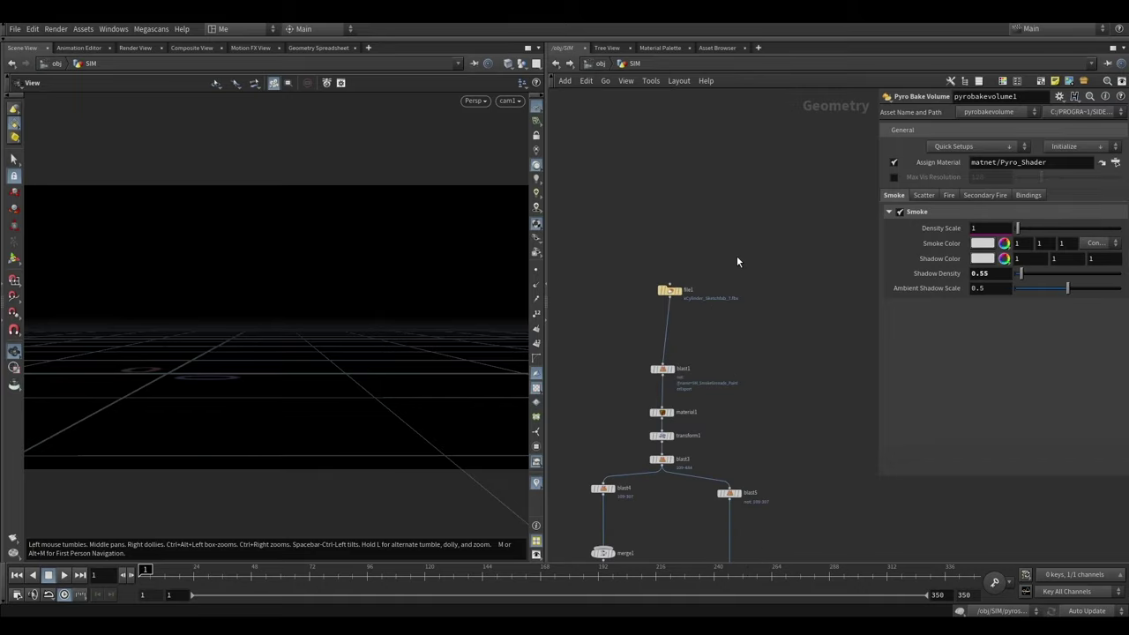
scroll(642, 289, up, 5)
click(642, 289)
key(g)
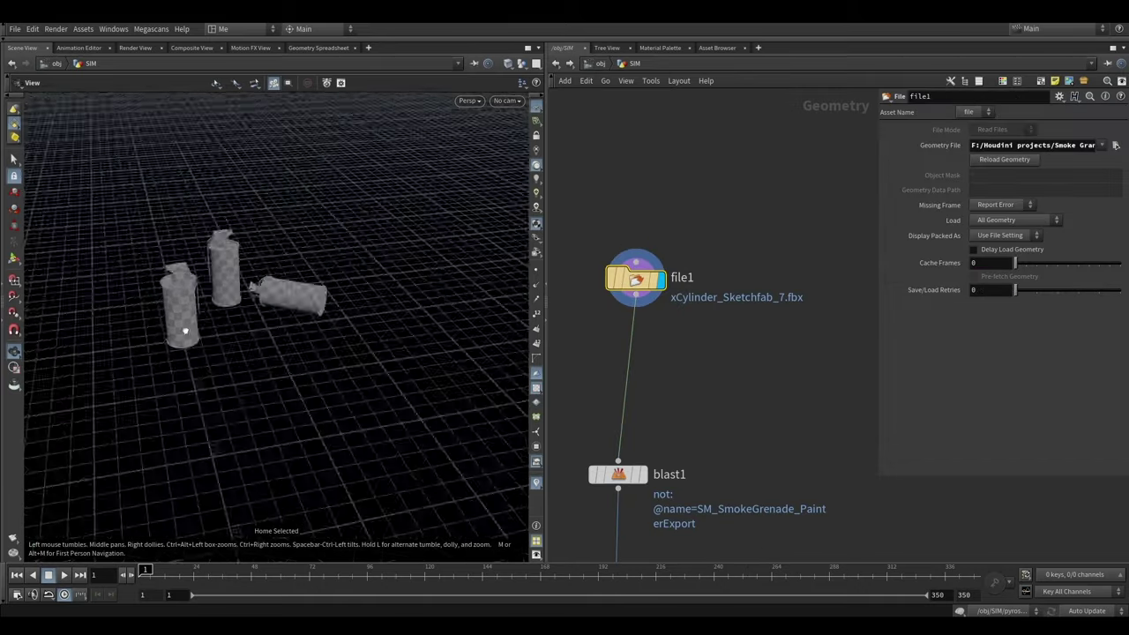
Orbit around the grenades, re-home the node chain, and move file1 down toward blast1
drag(223, 301, 270, 306)
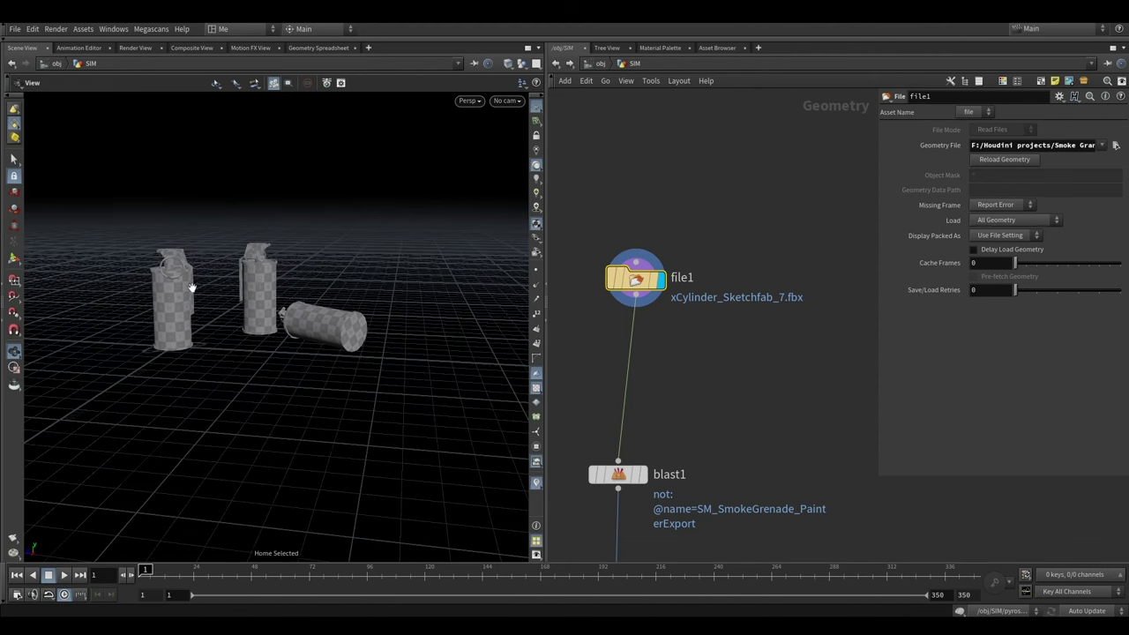
drag(228, 277, 184, 287)
key(h)
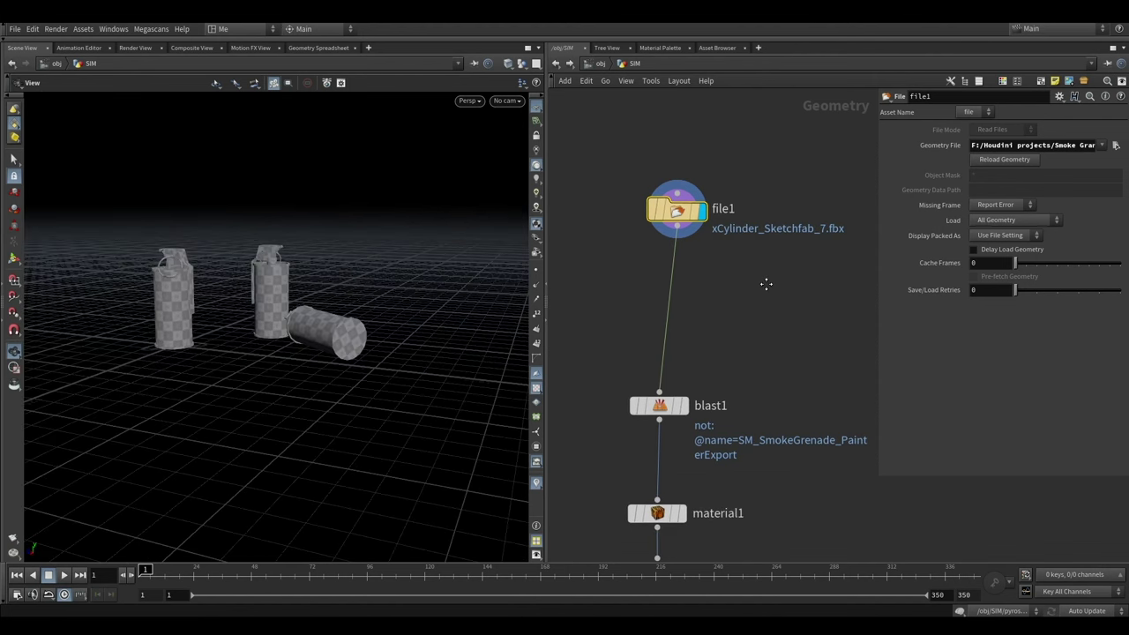
drag(728, 194, 704, 263)
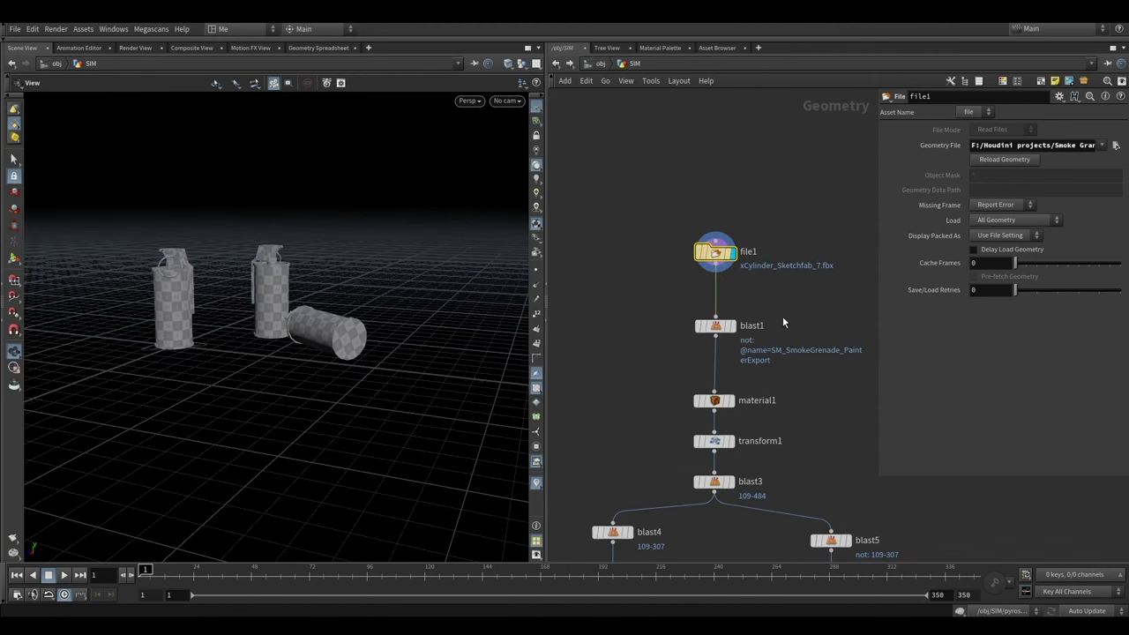
scroll(782, 316, up, 3)
Display blast1's single-grenade output and orbit it, bringing blast5 into view
click(655, 266)
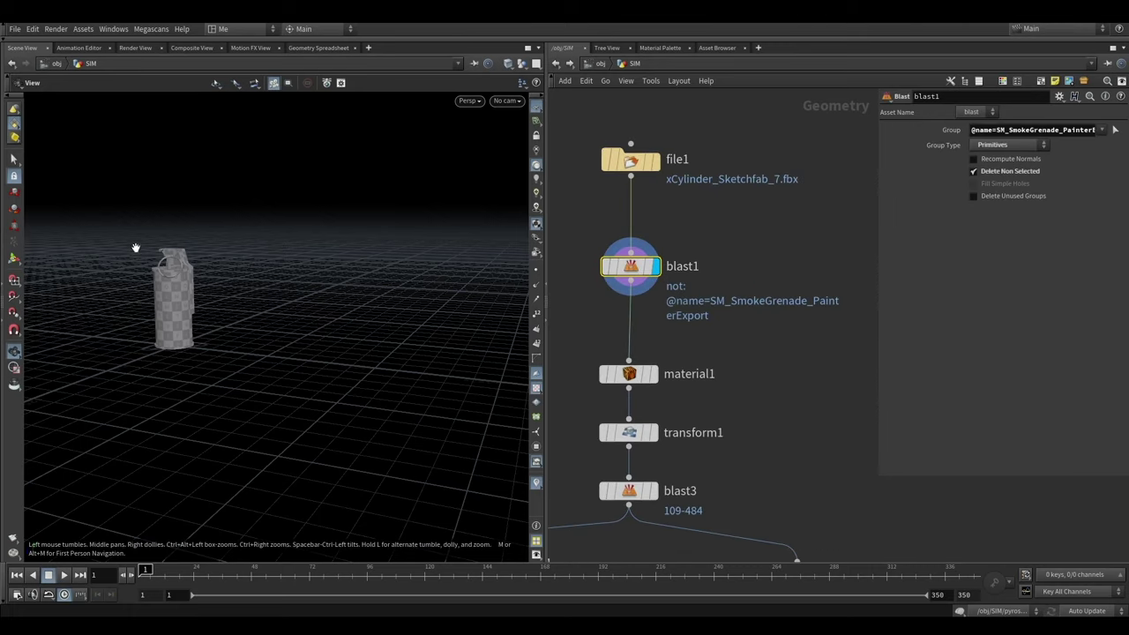
mouse_move(255, 287)
mouse_down()
mouse_move(295, 336)
mouse_move(150, 336)
mouse_up()
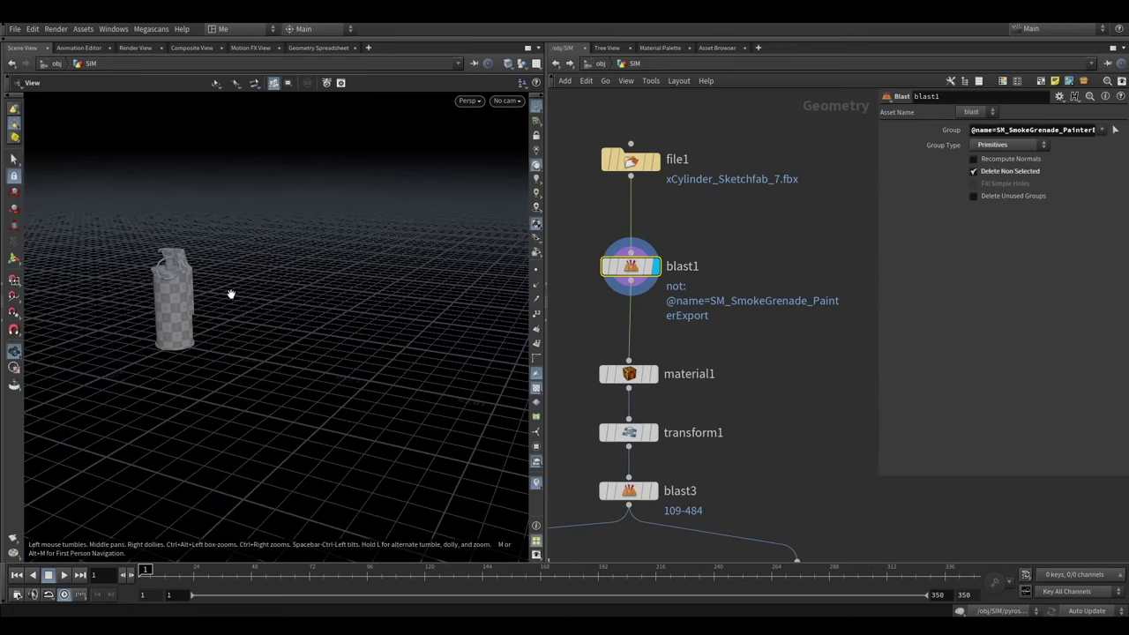
middle_drag(797, 368, 808, 318)
middle_drag(696, 324, 698, 264)
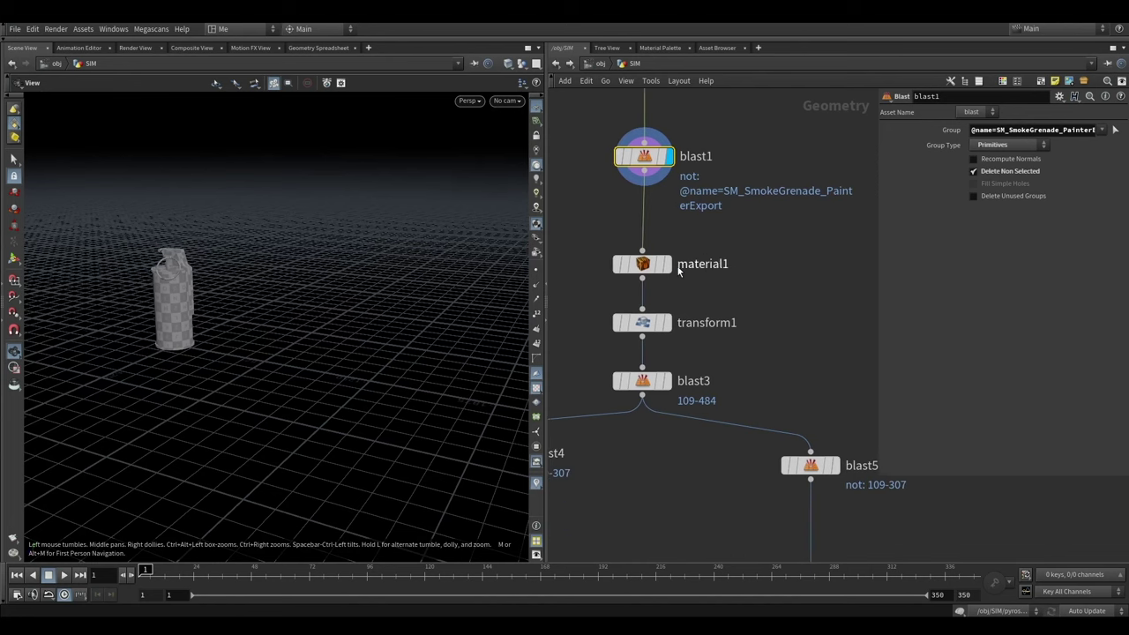
mouse_move(181, 335)
mouse_down()
mouse_move(249, 325)
mouse_move(232, 325)
mouse_up()
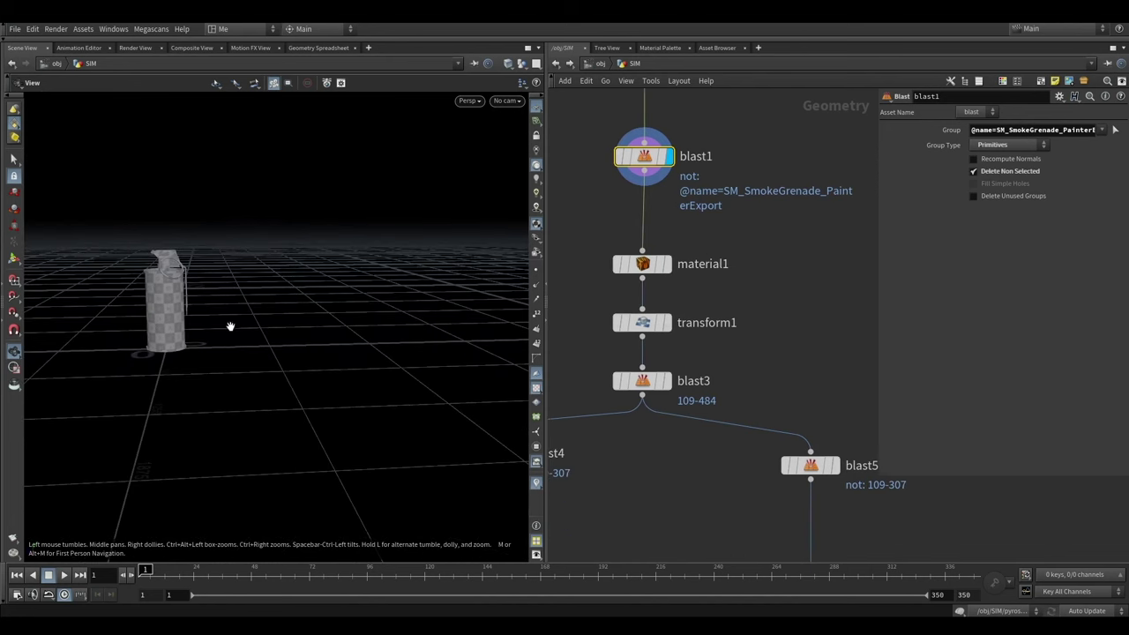
Display material1's textured grenade with /mat/Granade and bring up the Material Palette
drag(650, 270, 650, 247)
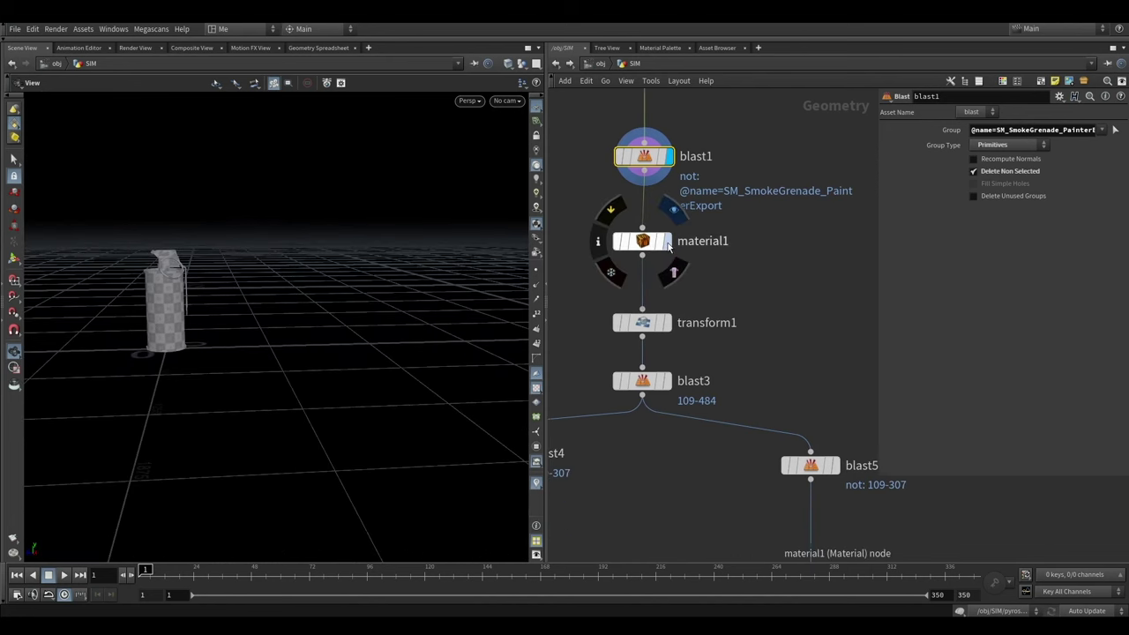
click(668, 242)
click(658, 246)
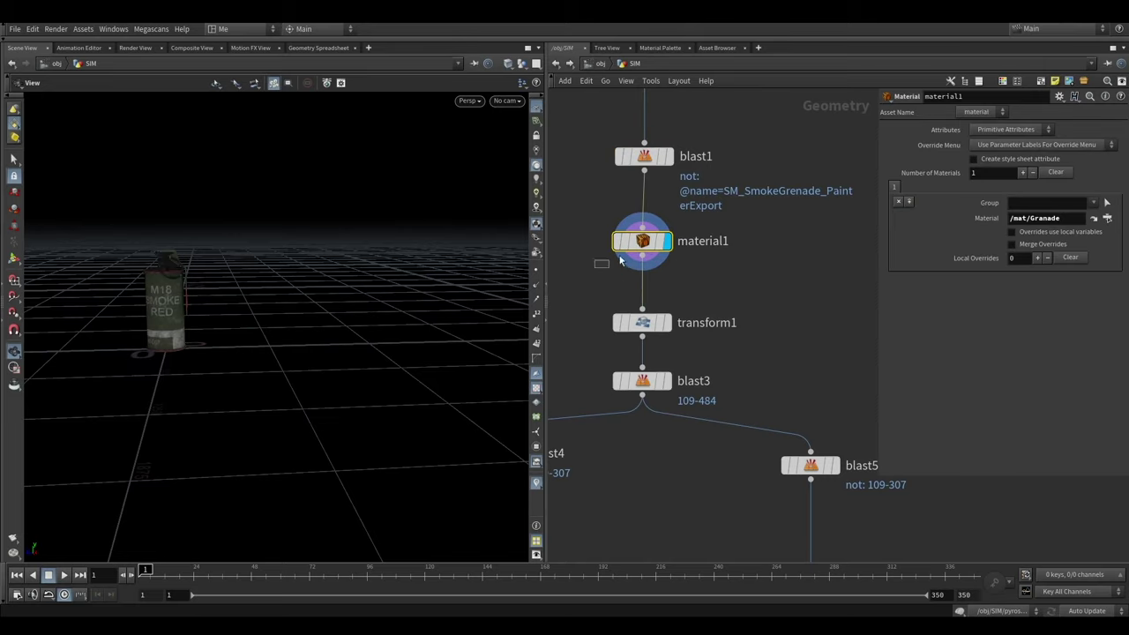
drag(321, 318, 379, 309)
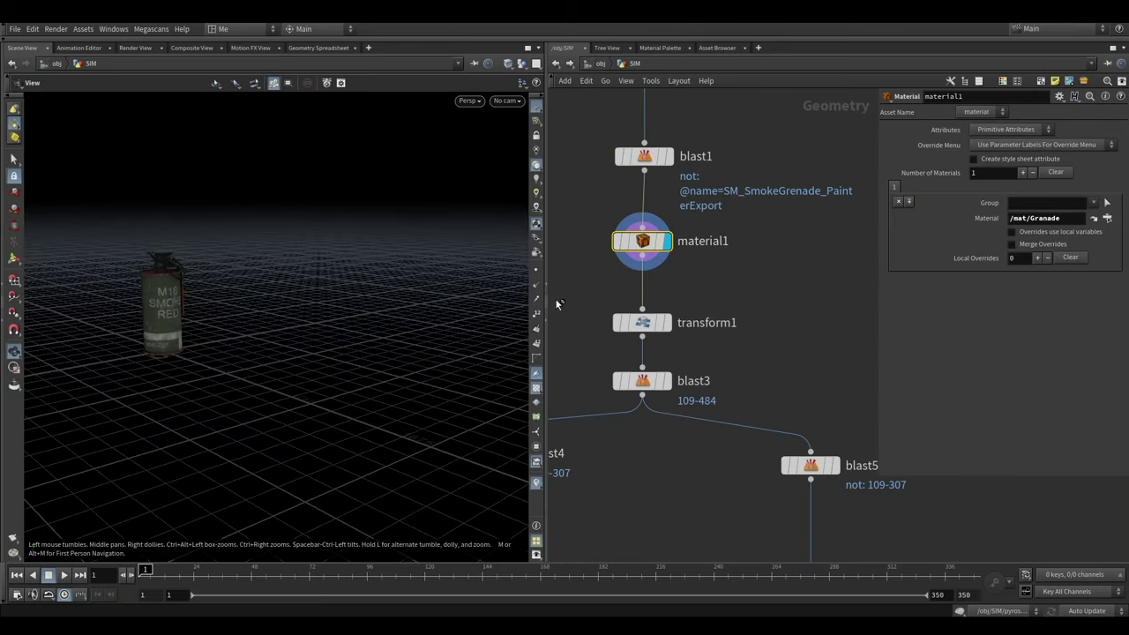
middle_drag(704, 285, 698, 291)
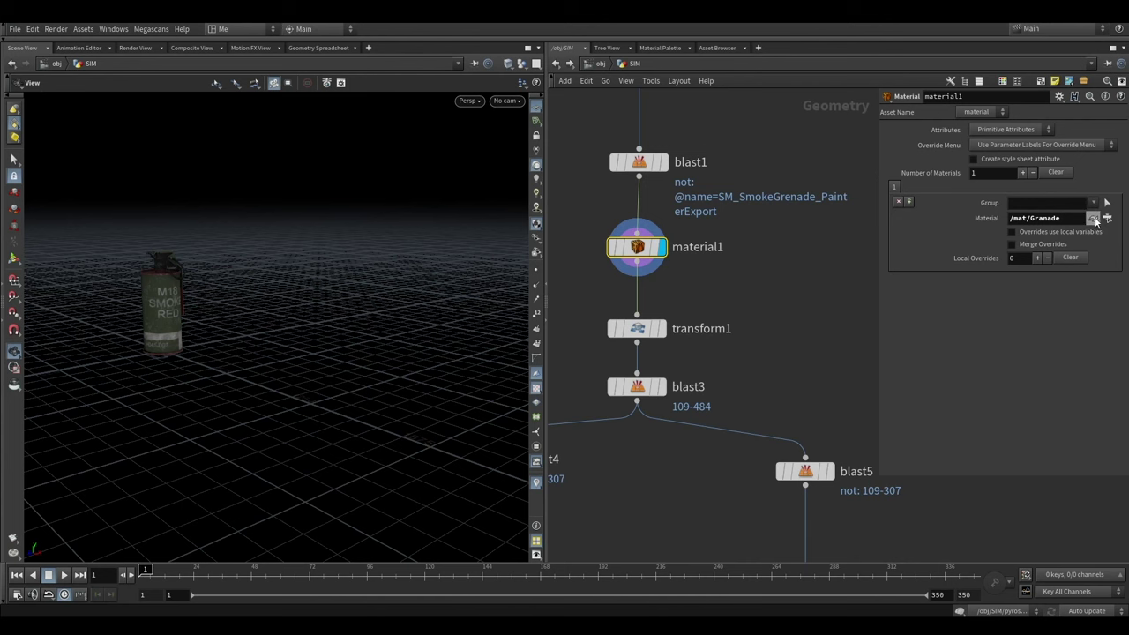
click(661, 49)
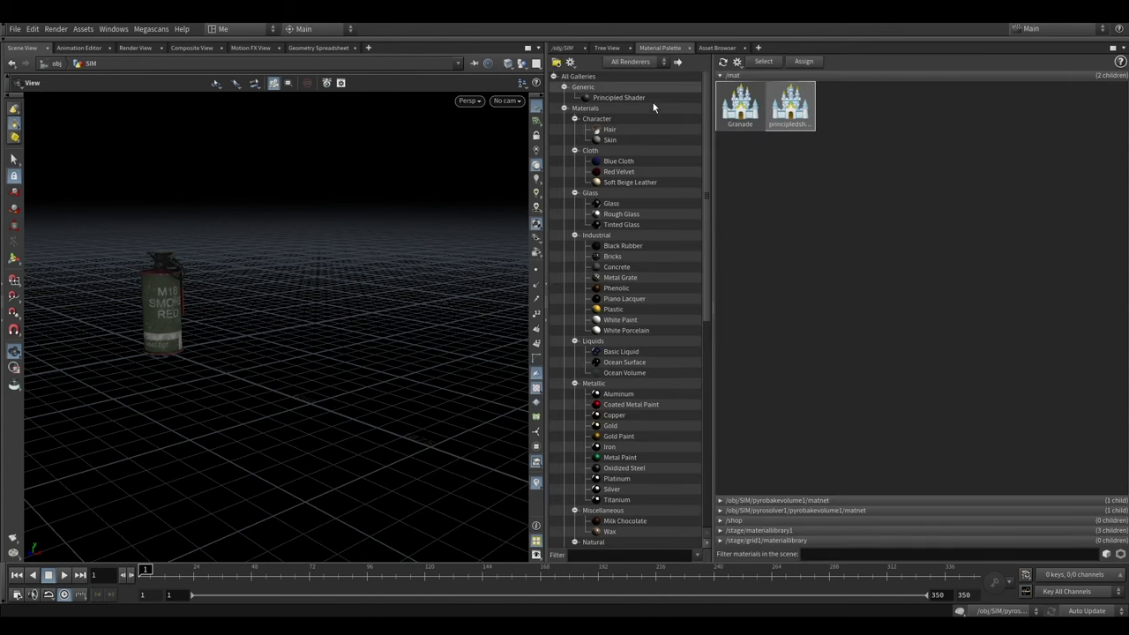
Enter the Granade shader in /mat and view its Textures settings in a wider parameter pane
double_click(741, 104)
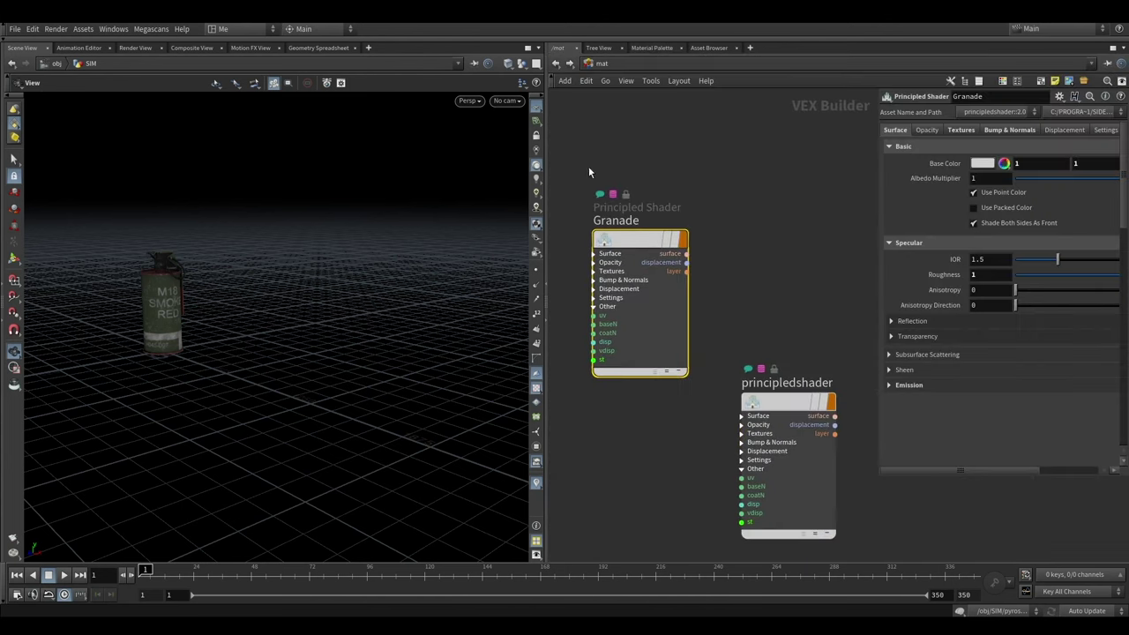
drag(652, 252, 647, 185)
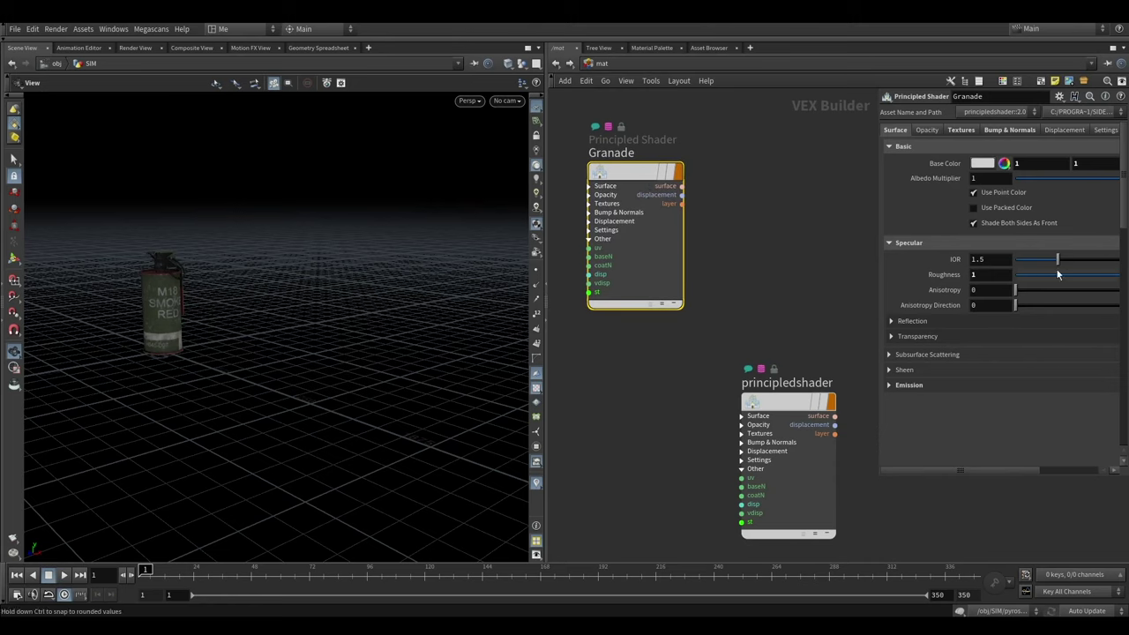
click(956, 130)
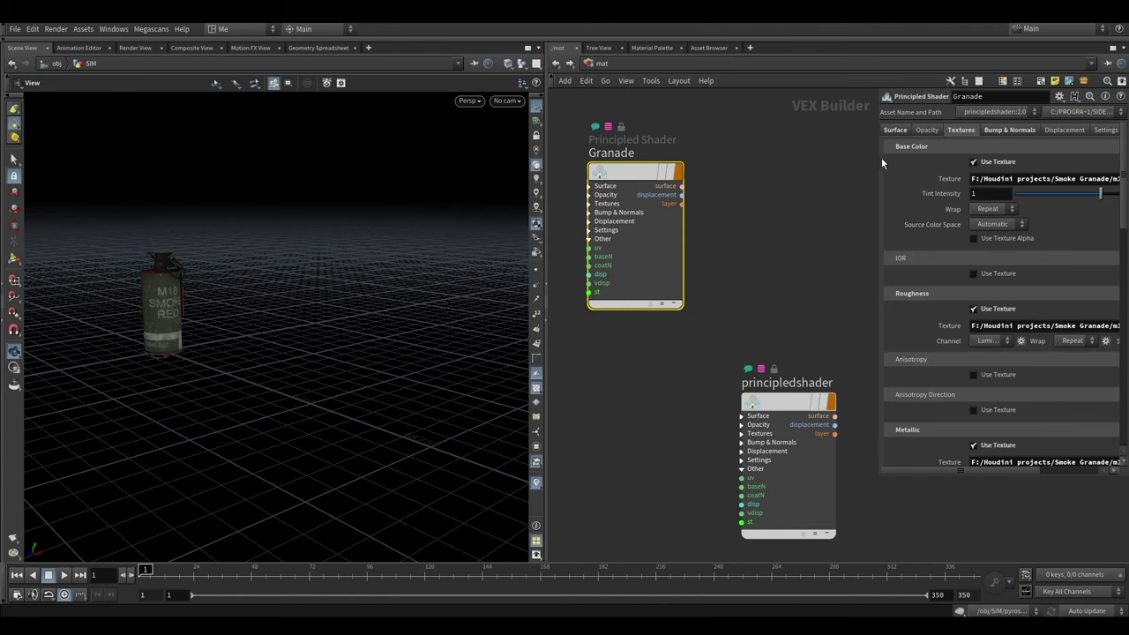
drag(881, 173, 728, 176)
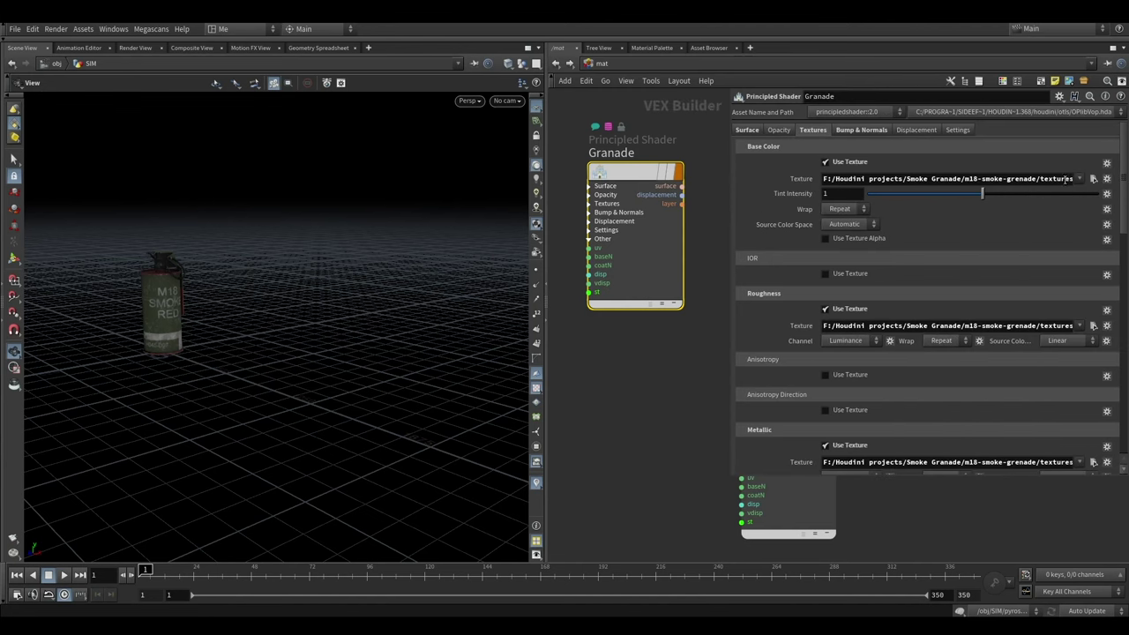
drag(1071, 179, 1127, 177)
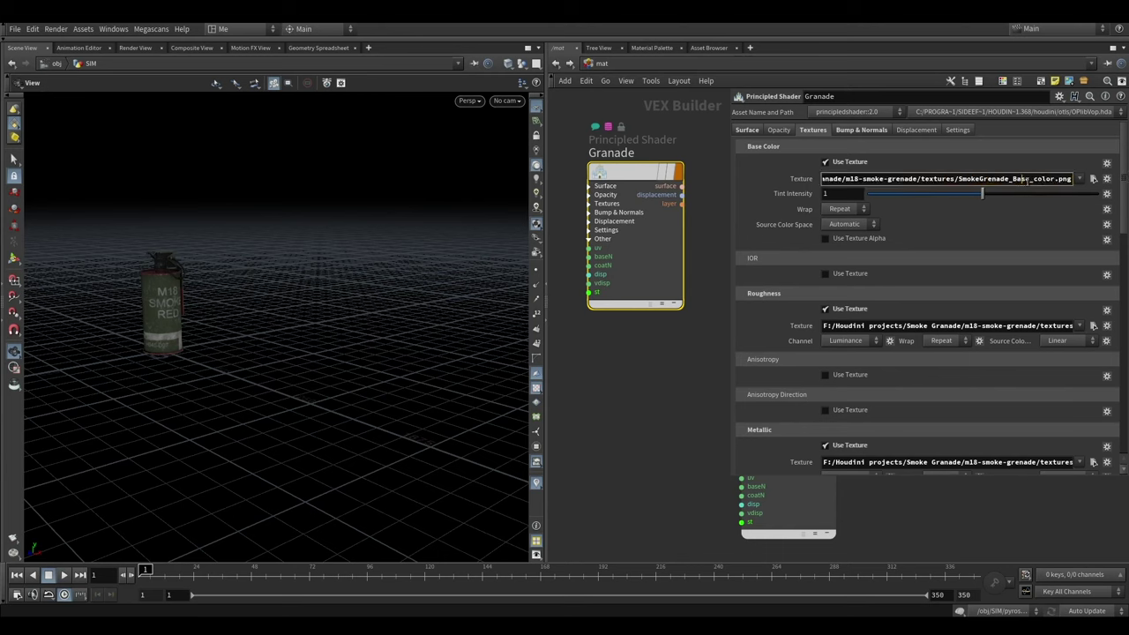
Scroll through Granade's texture maps, then check its Bump & Normals settings
scroll(821, 344, down, 2)
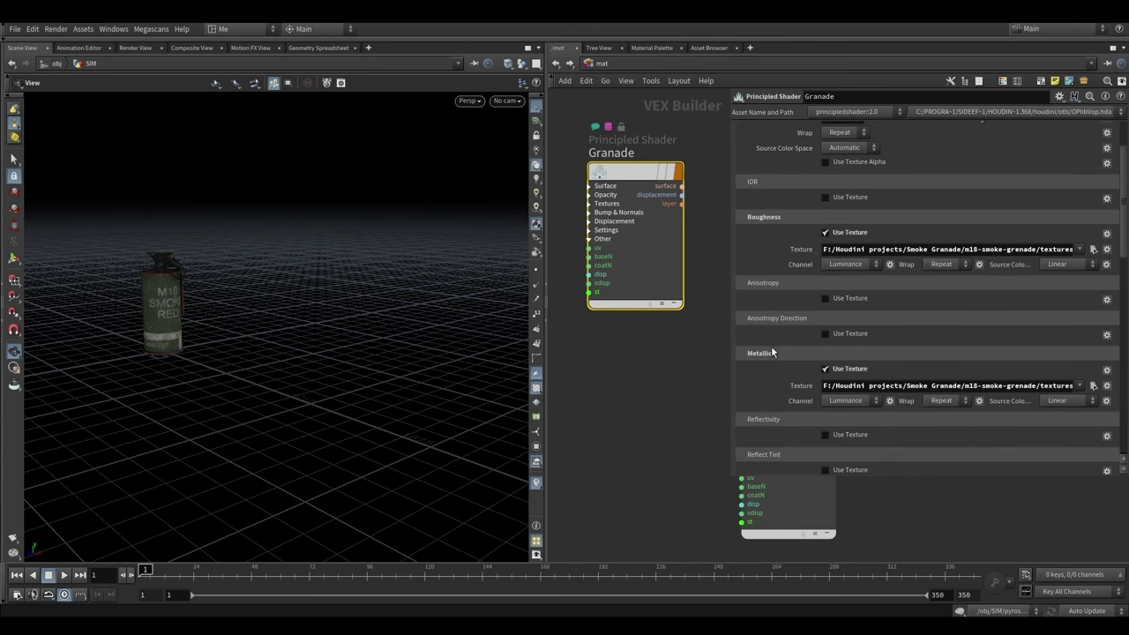
scroll(888, 380, down, 1)
scroll(888, 381, down, 3)
scroll(886, 374, down, 2)
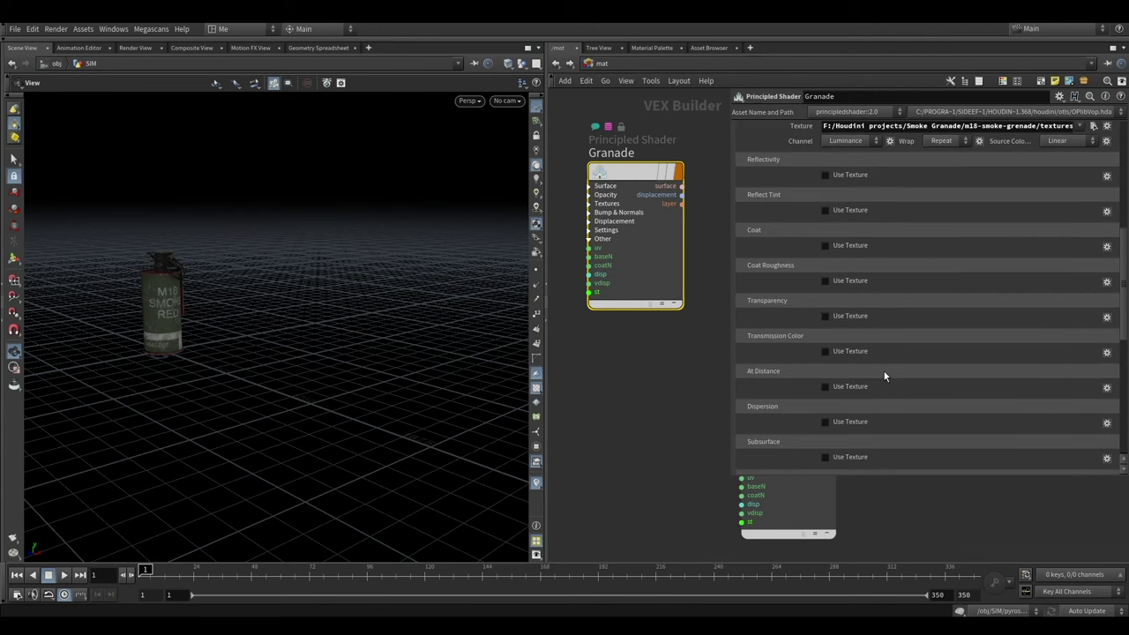
scroll(884, 371, down, 3)
scroll(884, 378, down, 3)
scroll(863, 367, up, 5)
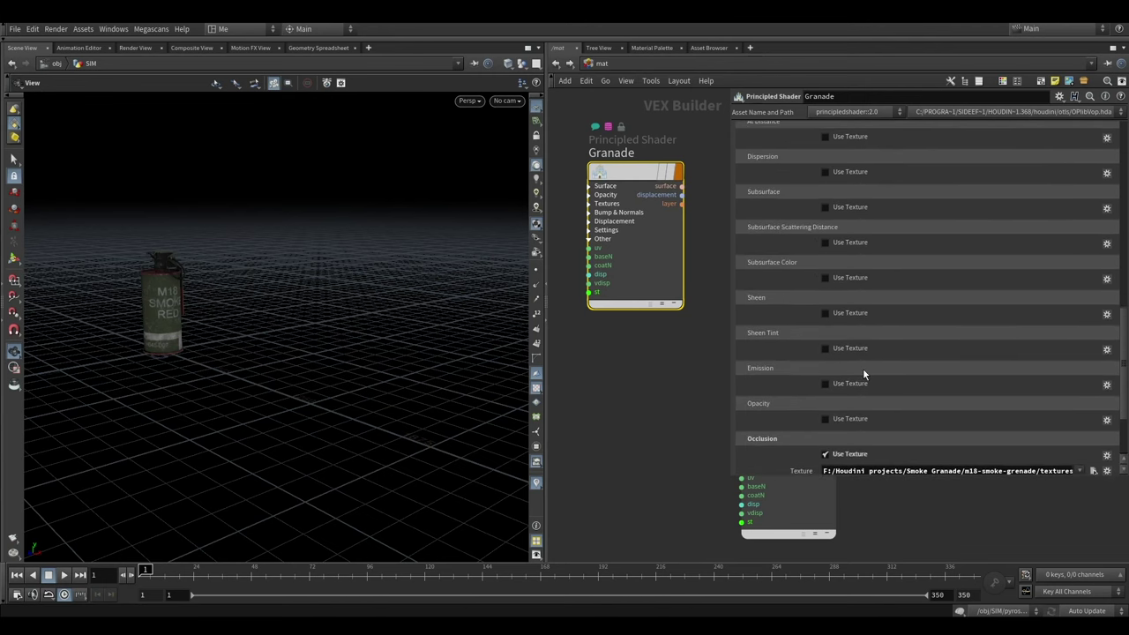
scroll(867, 363, up, 5)
scroll(867, 363, up, 4)
click(853, 131)
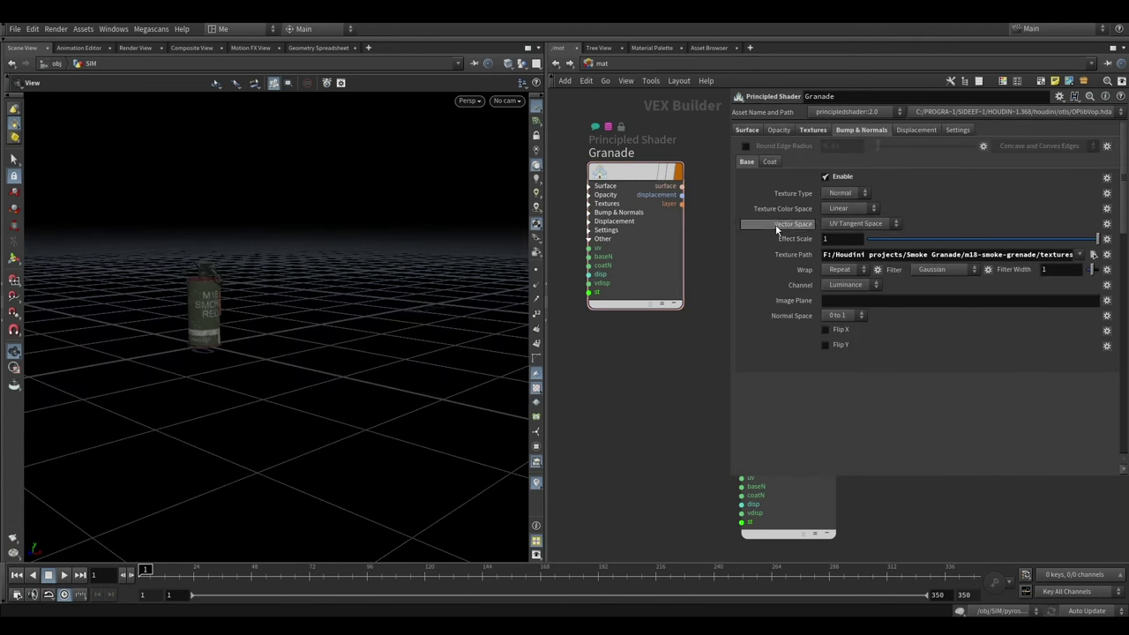
Return to the SIM geometry network and resize the panes to reveal blast5
mouse_move(338, 260)
mouse_down()
mouse_move(220, 309)
mouse_move(292, 320)
mouse_up()
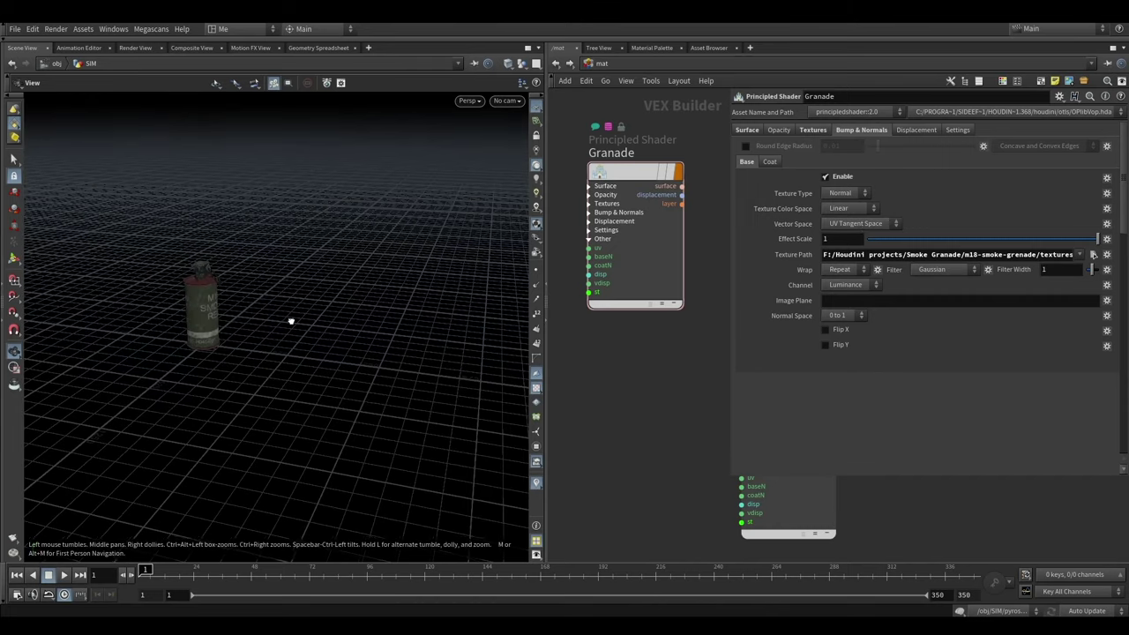
click(554, 64)
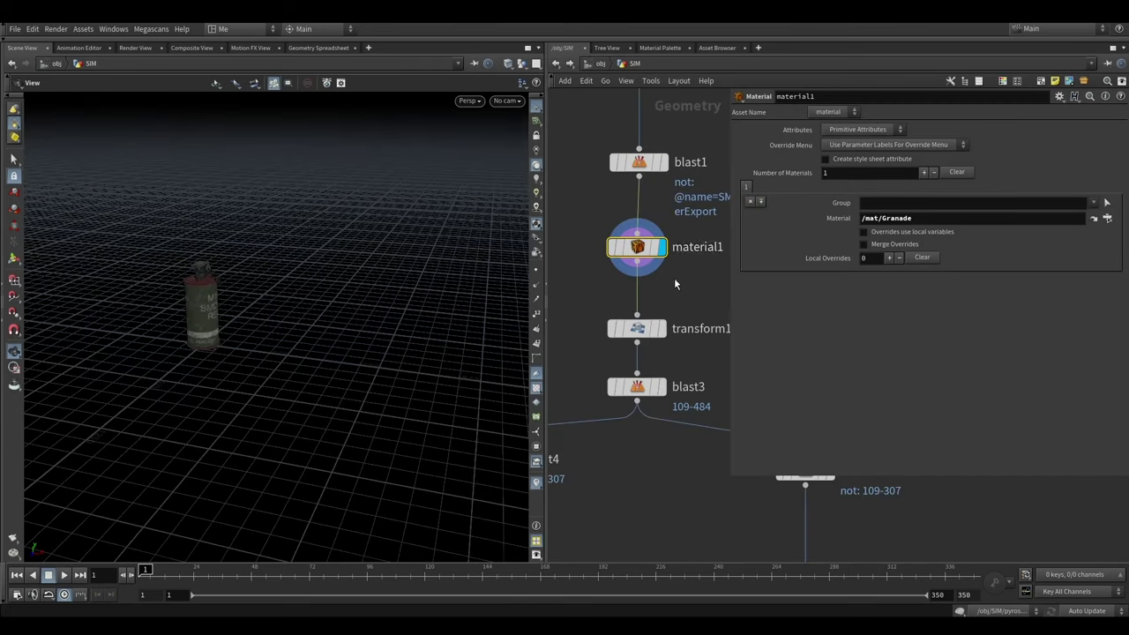
drag(730, 470, 916, 471)
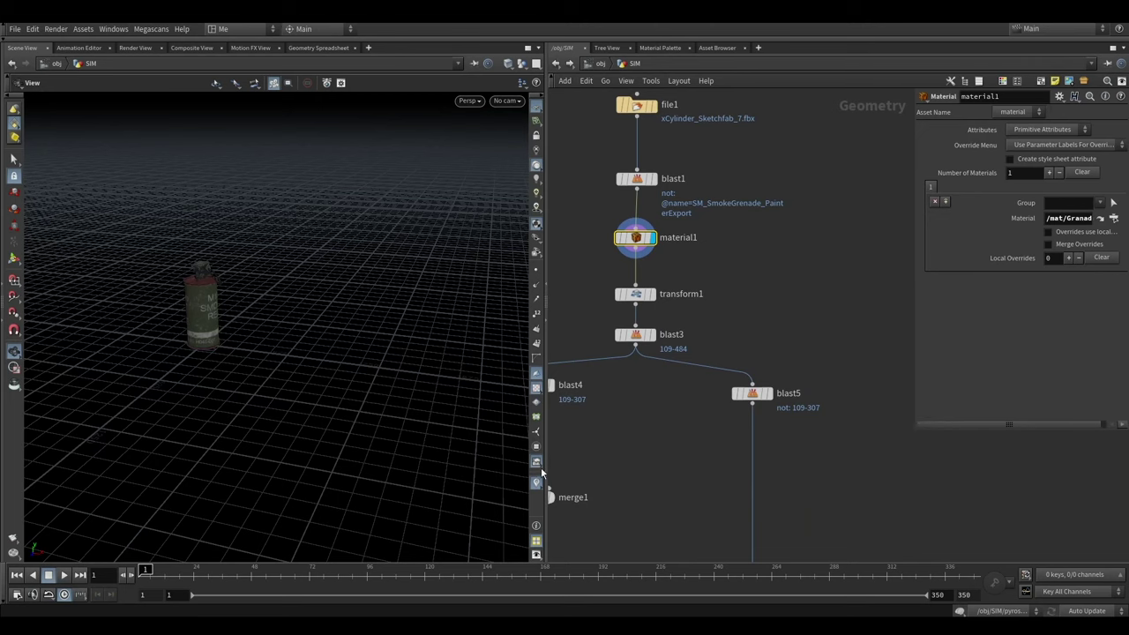
drag(543, 439, 356, 440)
Enlarge the network area and inspect transform1 and material1, framing the grenade
mouse_move(235, 370)
mouse_down()
mouse_move(199, 328)
mouse_move(203, 291)
mouse_up()
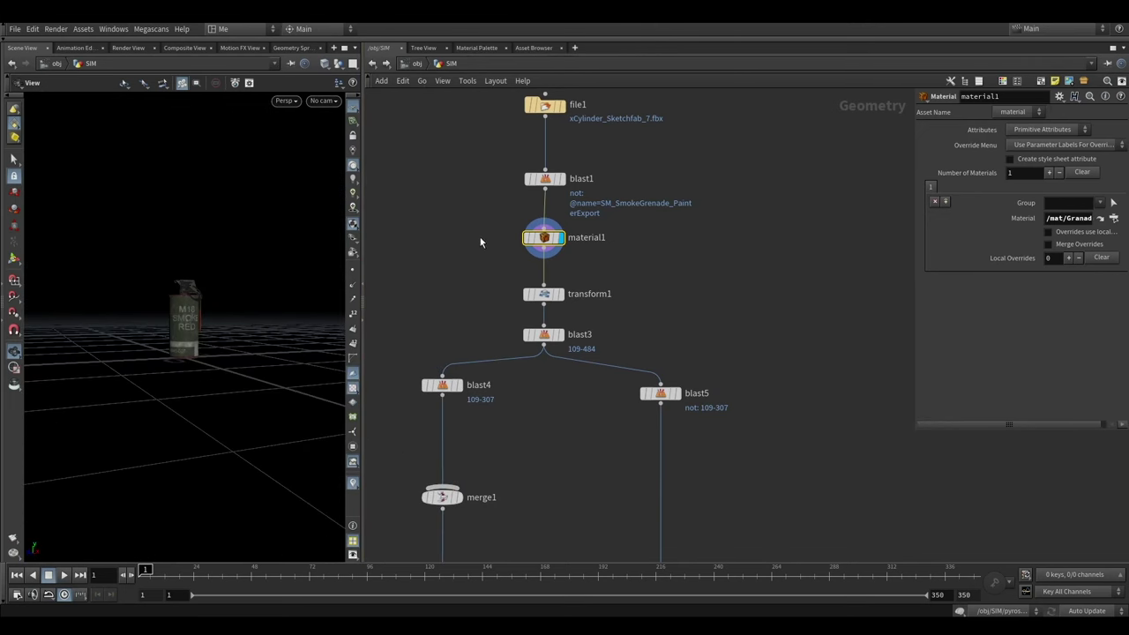
middle_drag(424, 261, 466, 252)
mouse_move(212, 353)
mouse_down()
mouse_move(194, 335)
mouse_move(202, 318)
mouse_up()
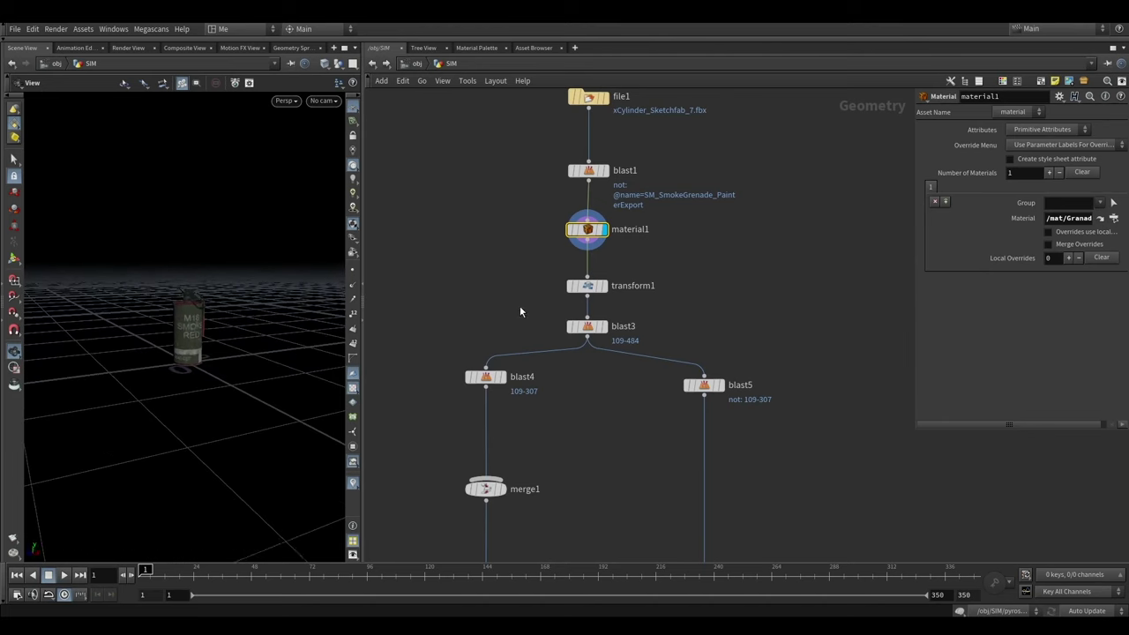
click(587, 286)
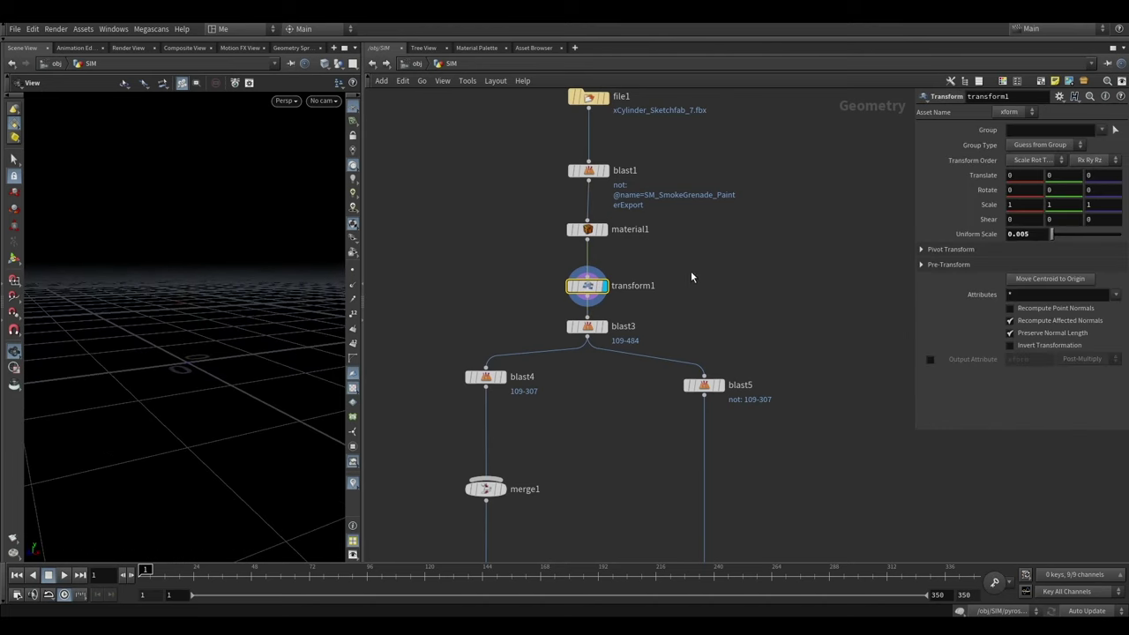
click(586, 232)
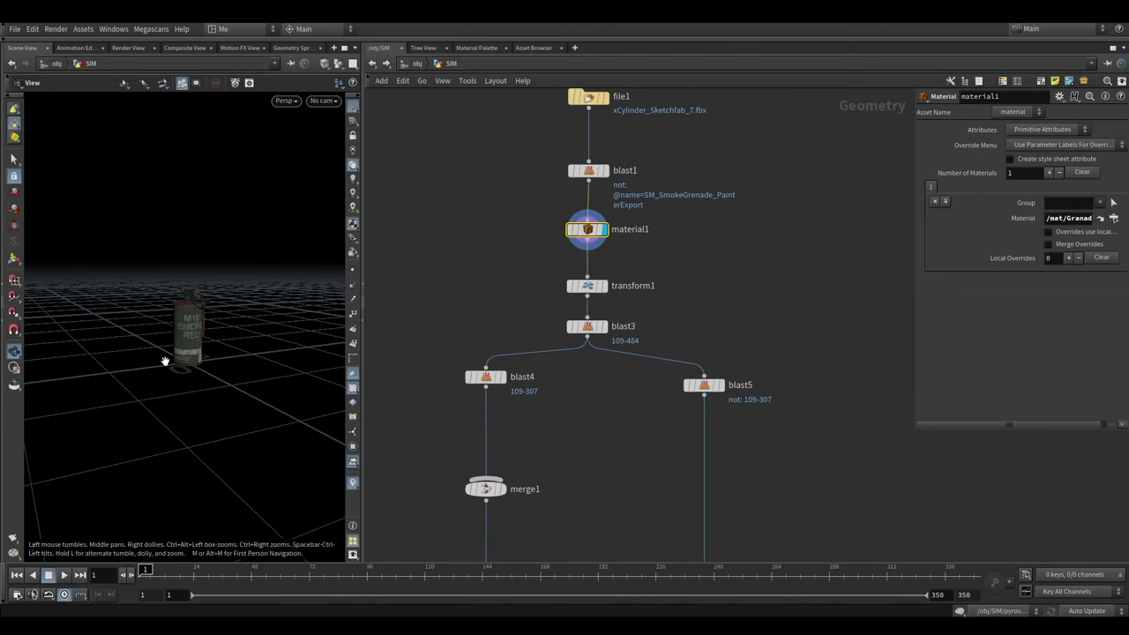
key(g)
scroll(221, 340, down, 3)
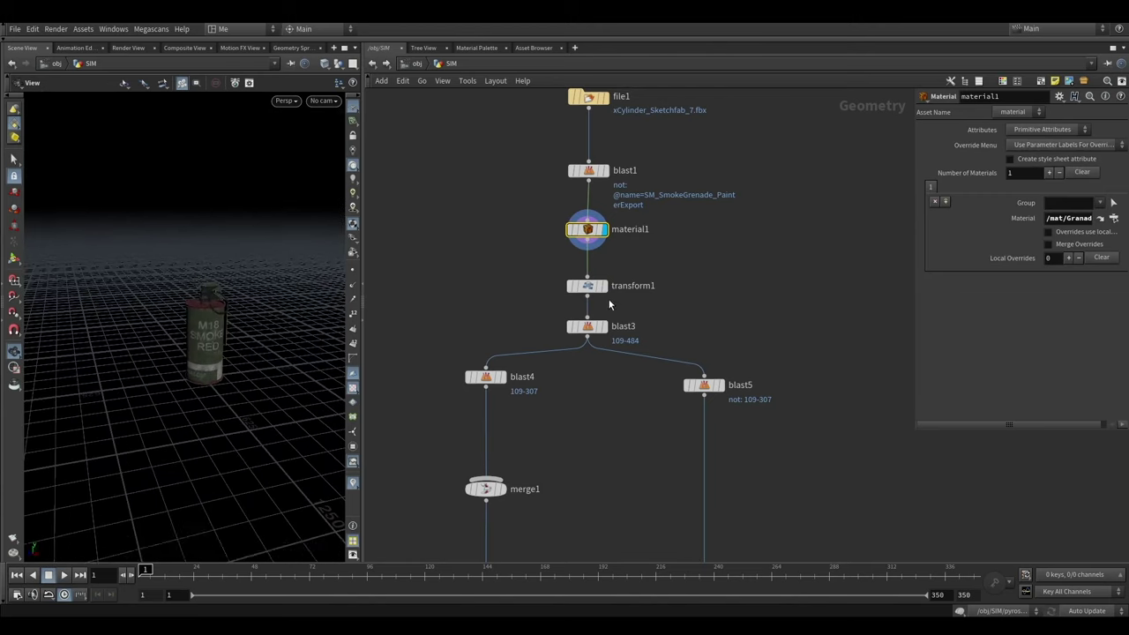
Switch the display between transform1 (scale 0.005) and blast3, then frame the grenade
click(603, 288)
click(590, 287)
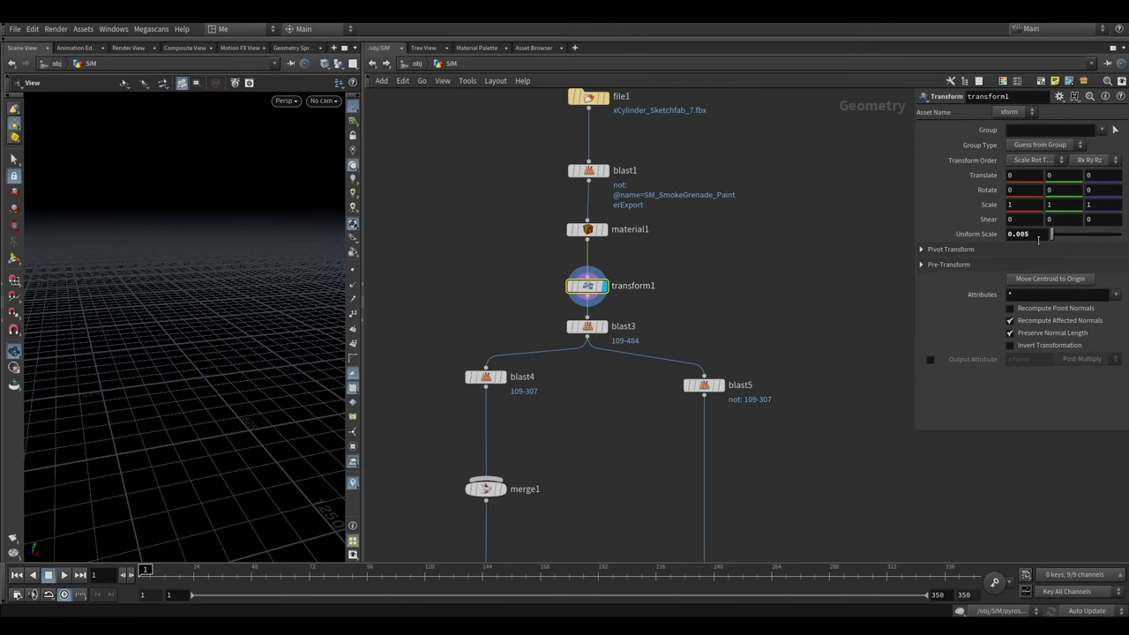
middle_drag(671, 371, 670, 311)
click(605, 269)
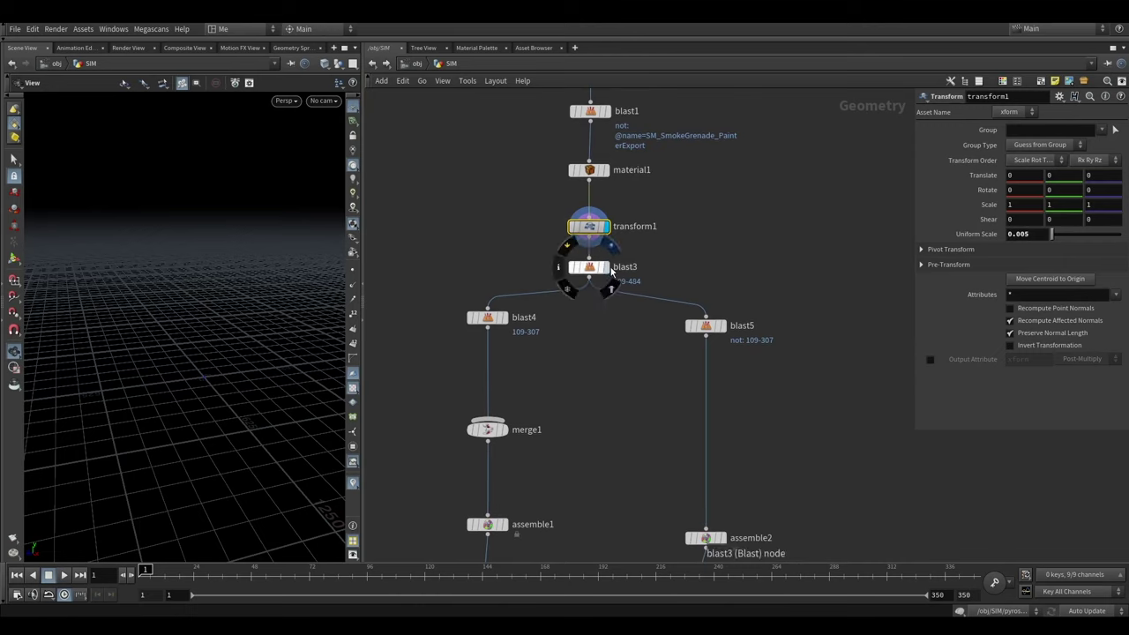
click(607, 273)
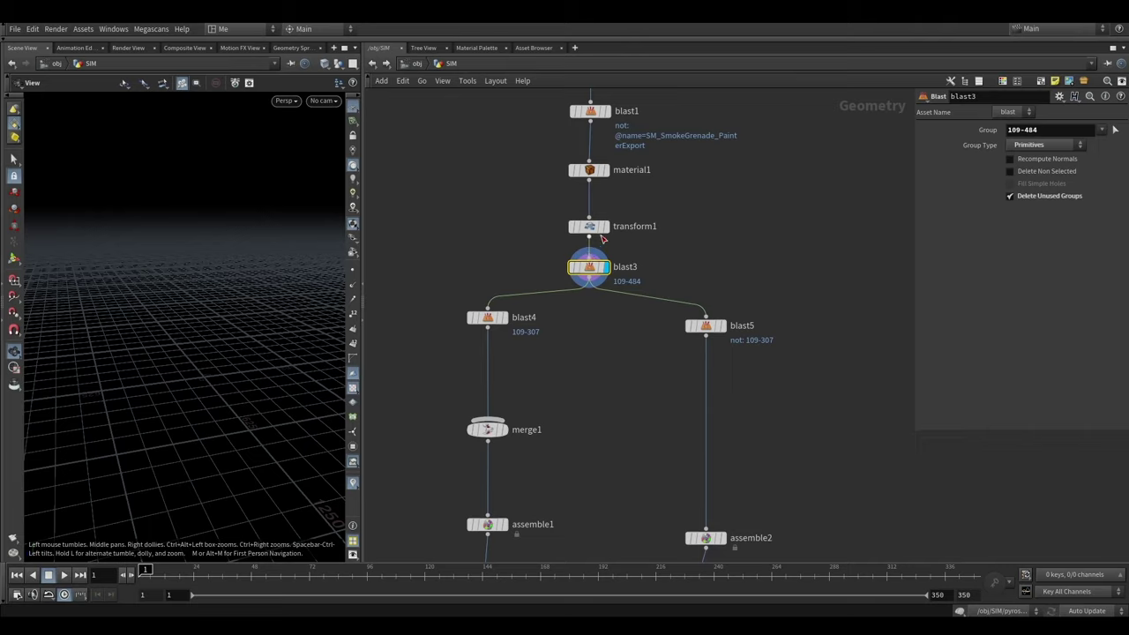
click(605, 226)
click(589, 227)
key(g)
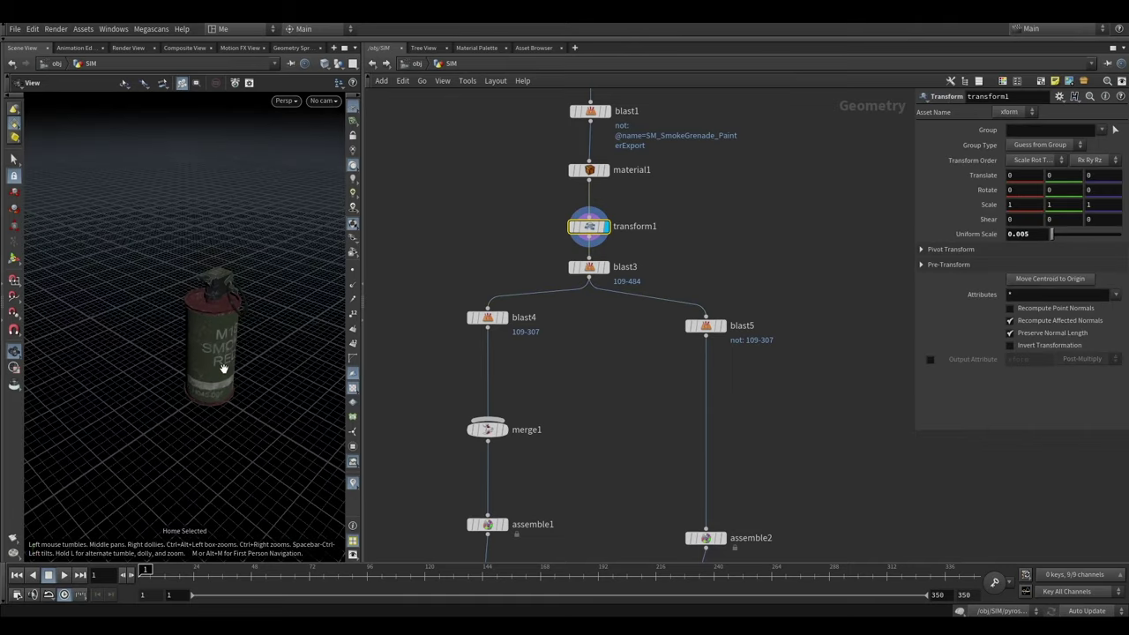
scroll(223, 369, down, 3)
Orbit around the grenade and change how other objects are shown in the viewport
mouse_move(222, 361)
mouse_down()
mouse_move(194, 374)
mouse_move(159, 365)
mouse_move(189, 383)
mouse_move(205, 374)
mouse_up()
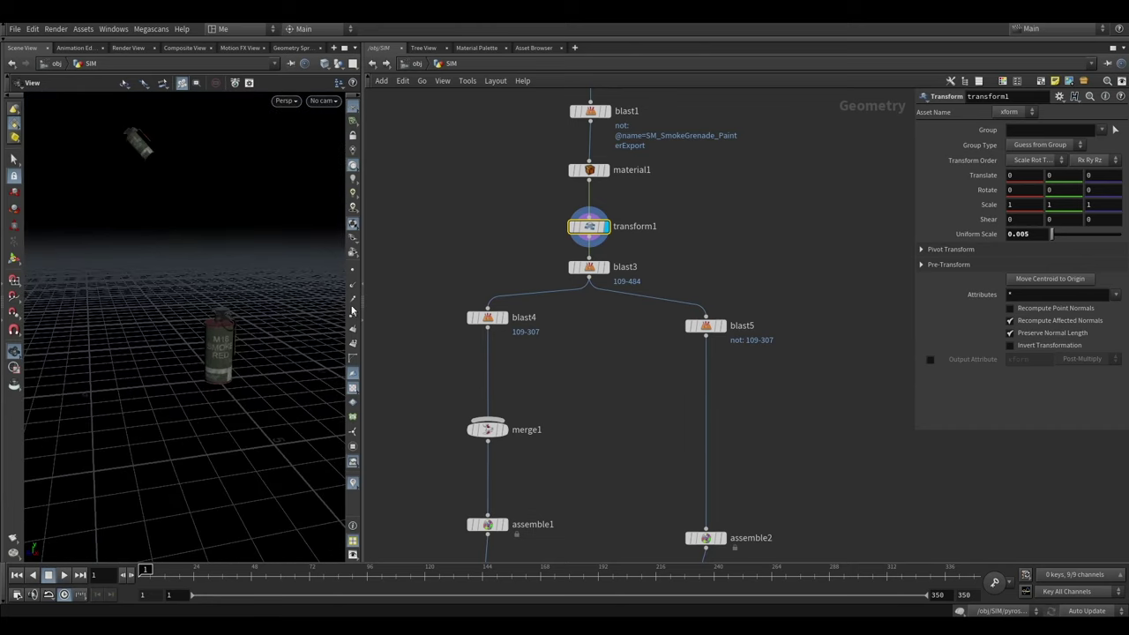
mouse_move(265, 304)
mouse_down()
mouse_move(209, 287)
mouse_move(199, 297)
mouse_move(100, 230)
mouse_up()
mouse_move(40, 257)
mouse_down()
mouse_move(285, 330)
mouse_move(192, 327)
mouse_move(251, 329)
mouse_up()
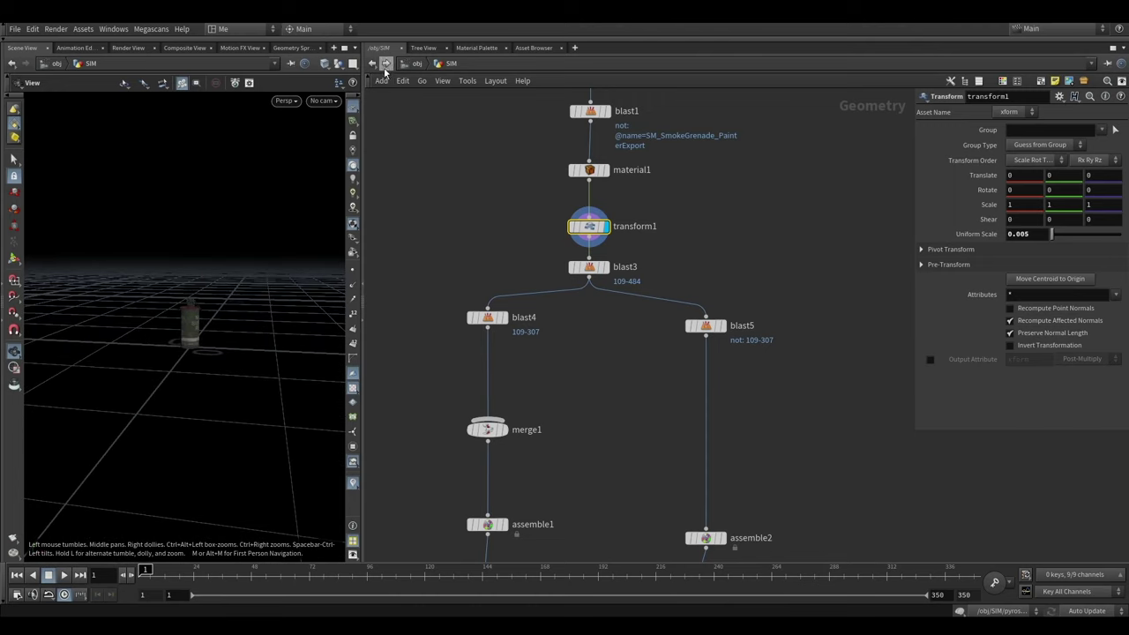
click(339, 63)
click(340, 78)
click(339, 63)
click(360, 104)
Set blast3 (deleting primitive group 109-484) as display and orbit close to inspect it
drag(232, 310, 237, 292)
scroll(238, 292, up, 2)
drag(220, 324, 164, 323)
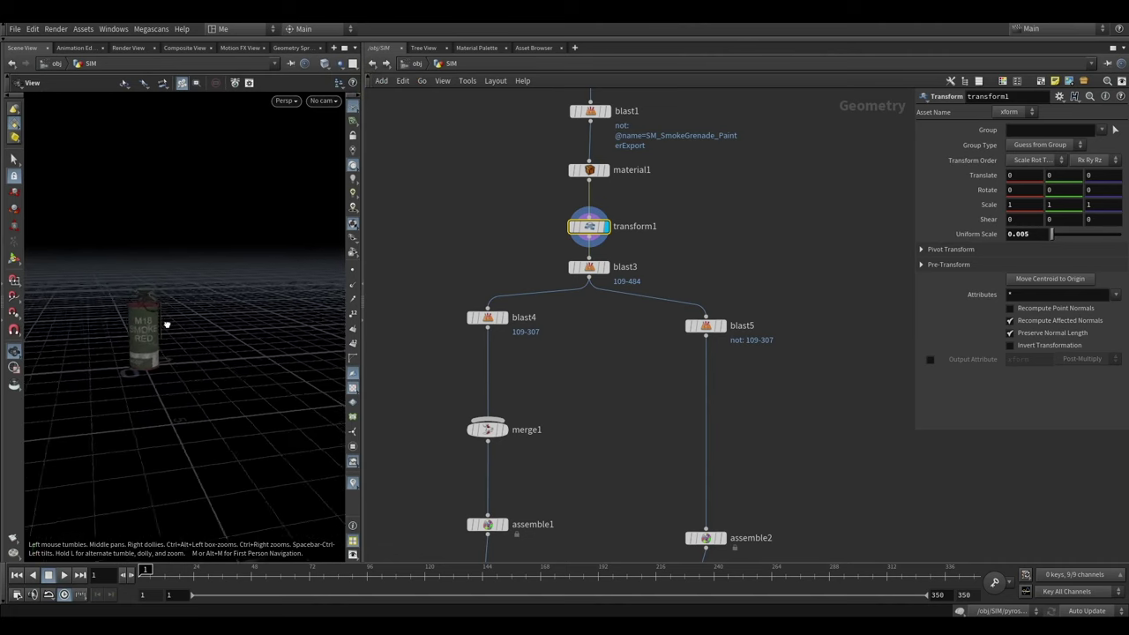
middle_drag(566, 354, 595, 335)
click(629, 250)
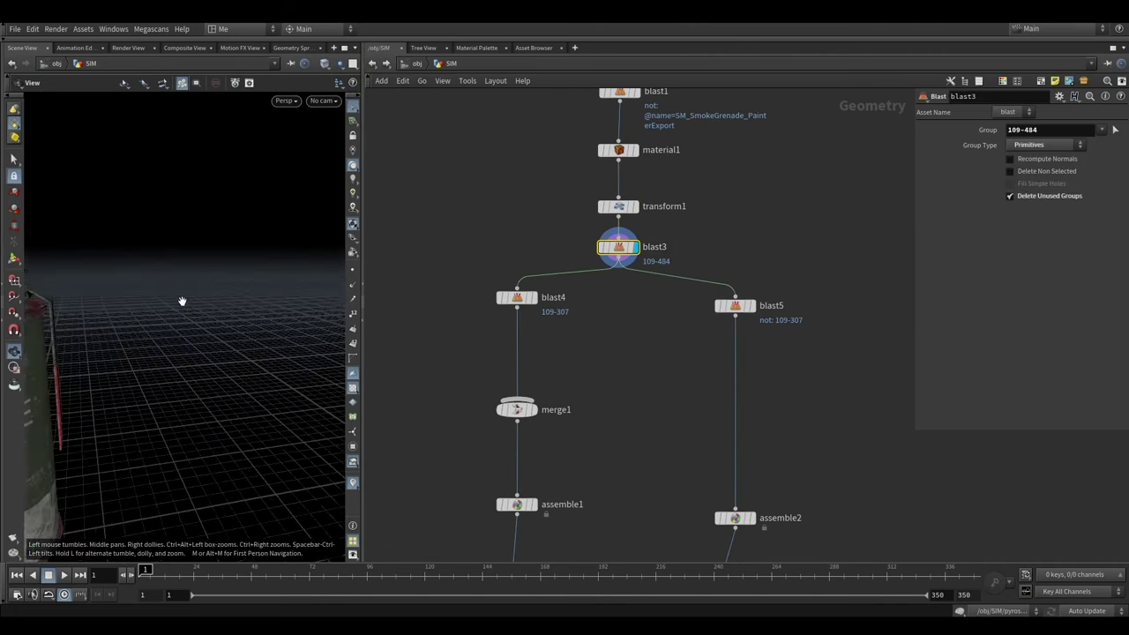
mouse_move(182, 298)
mouse_down()
mouse_move(262, 312)
mouse_move(177, 335)
mouse_move(296, 285)
mouse_up()
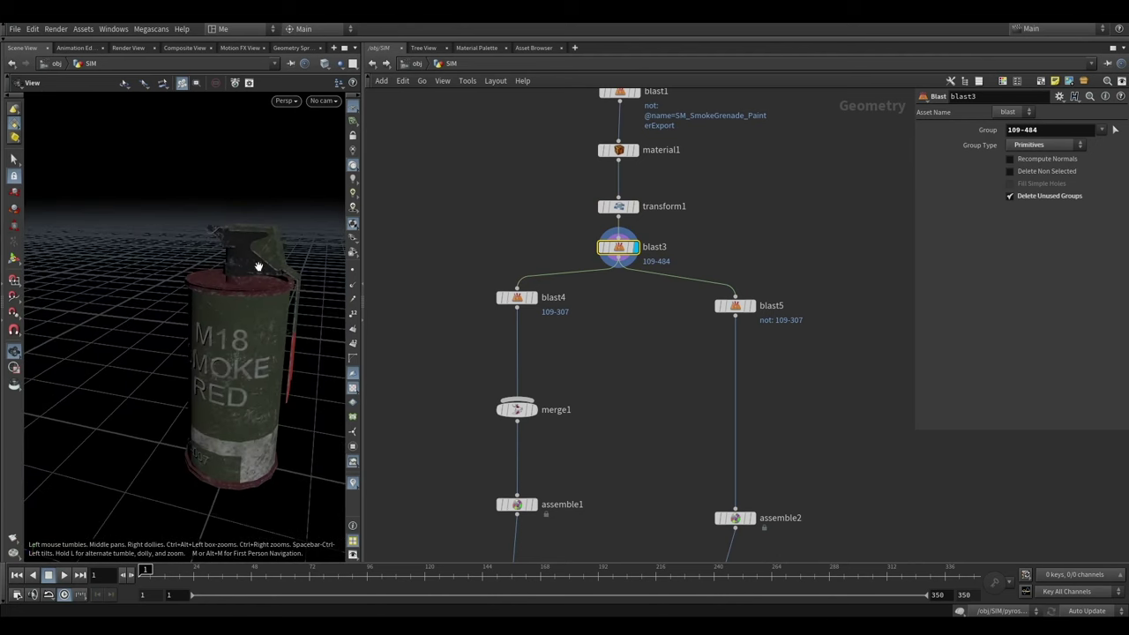
middle_drag(656, 380, 657, 332)
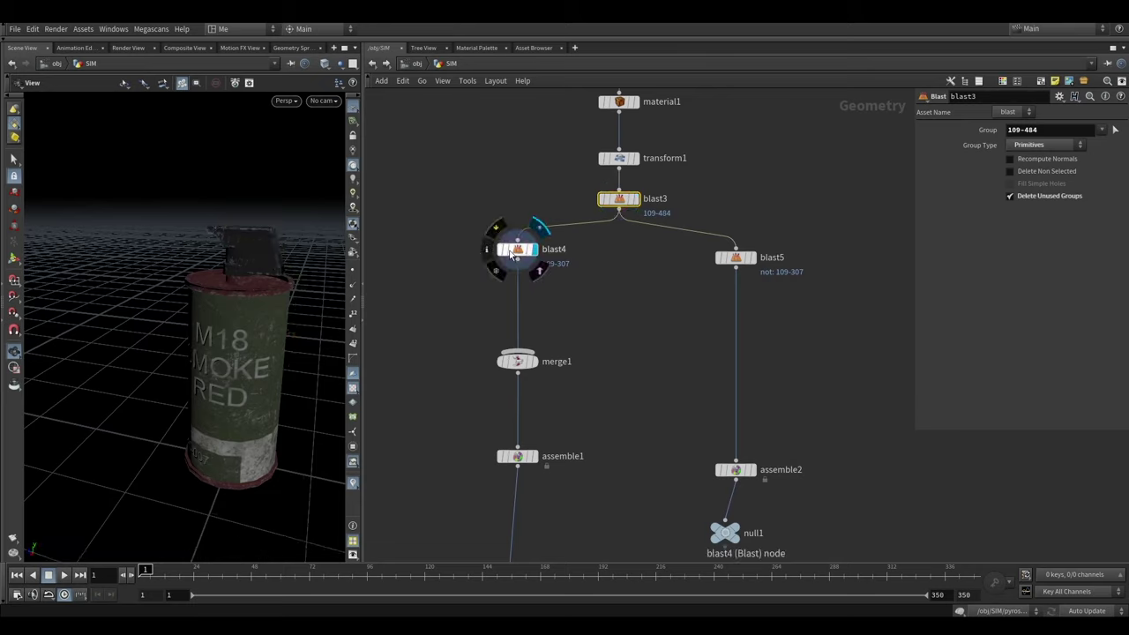
Display blast4's canister body, then blast5's lever piece, then blast4's canister again
click(517, 249)
drag(290, 295, 210, 290)
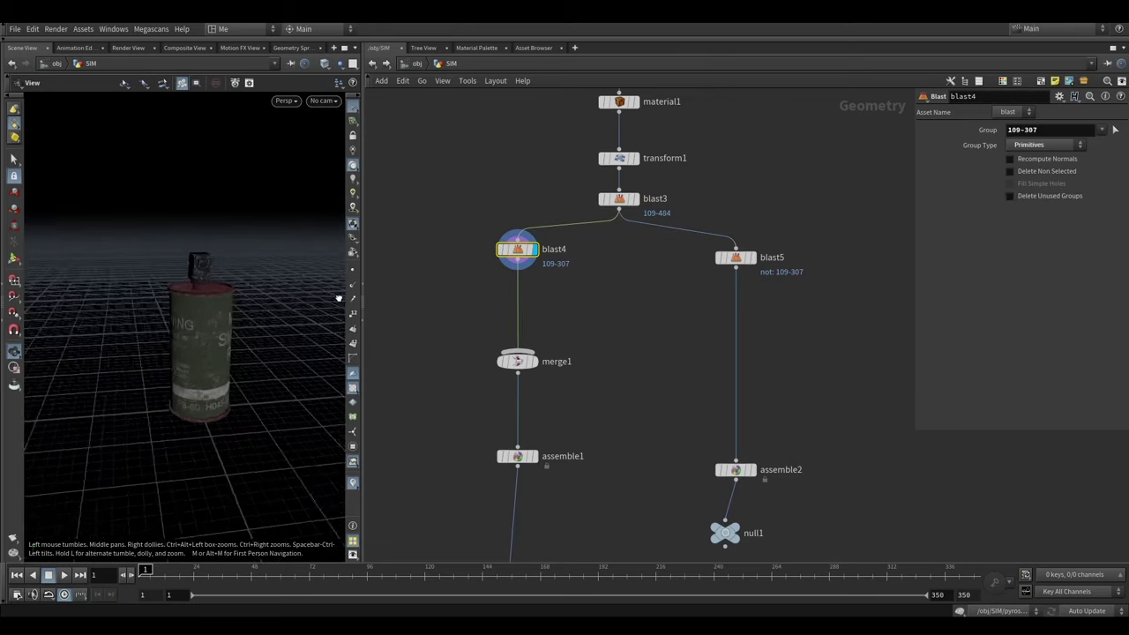
drag(177, 386, 189, 300)
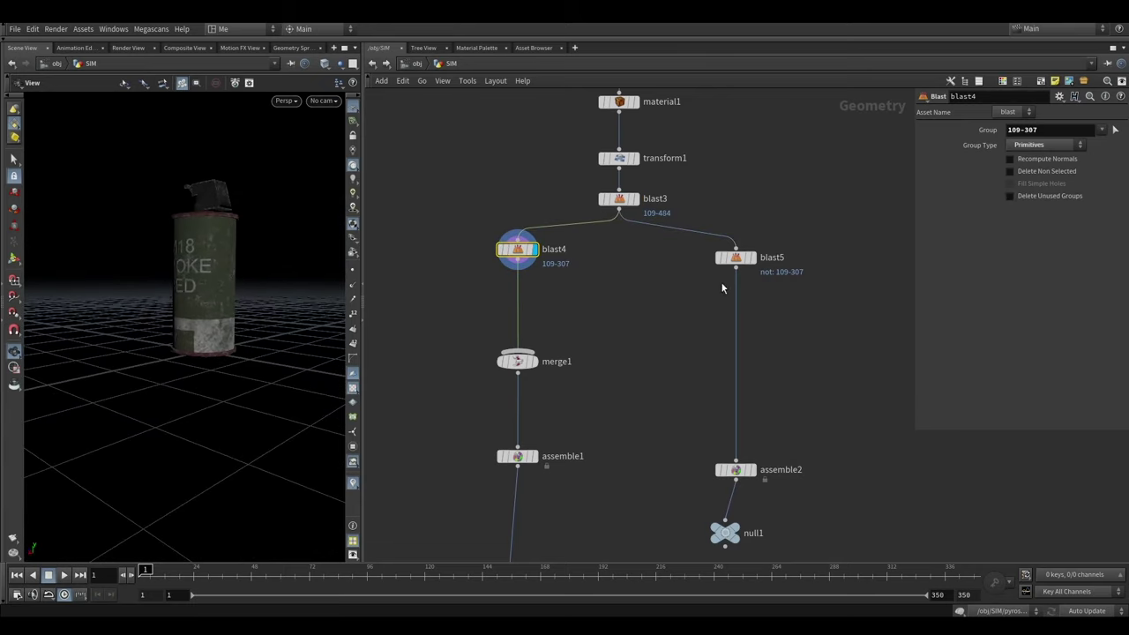
click(752, 257)
drag(305, 245, 193, 245)
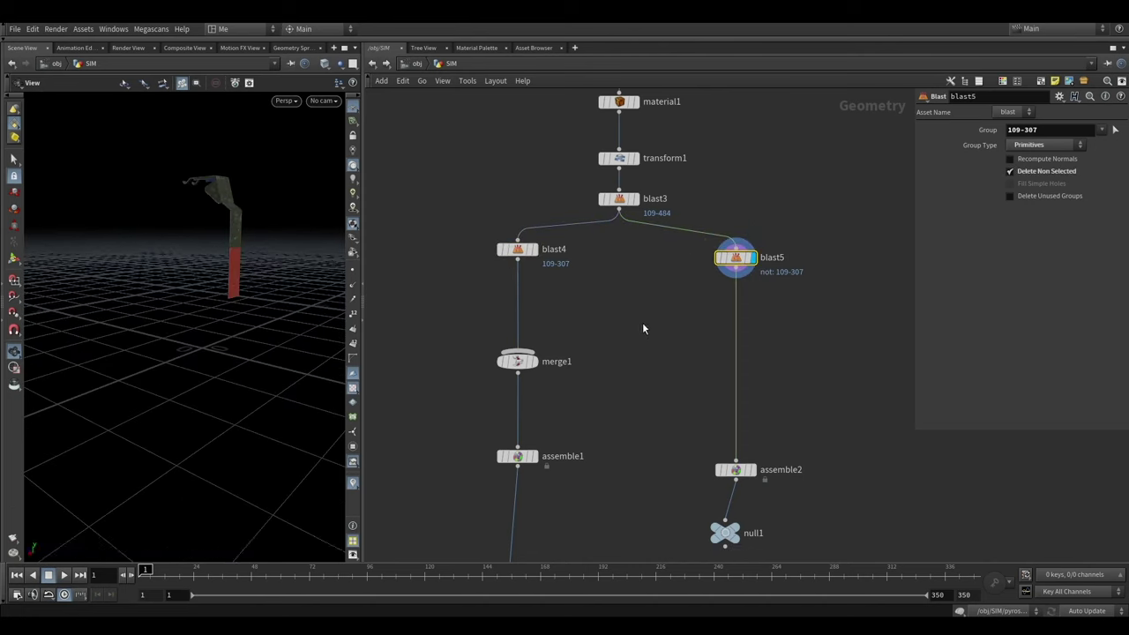
middle_drag(640, 349, 640, 268)
click(533, 250)
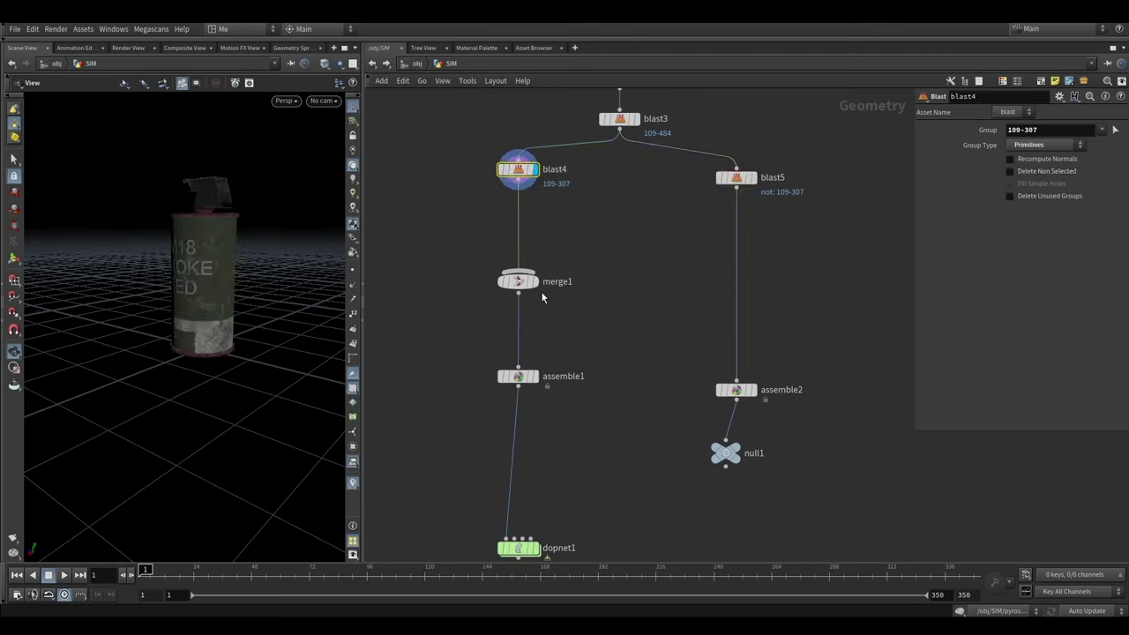
Display the packed assemble1 canister and assemble2's lever strip in turn
click(534, 379)
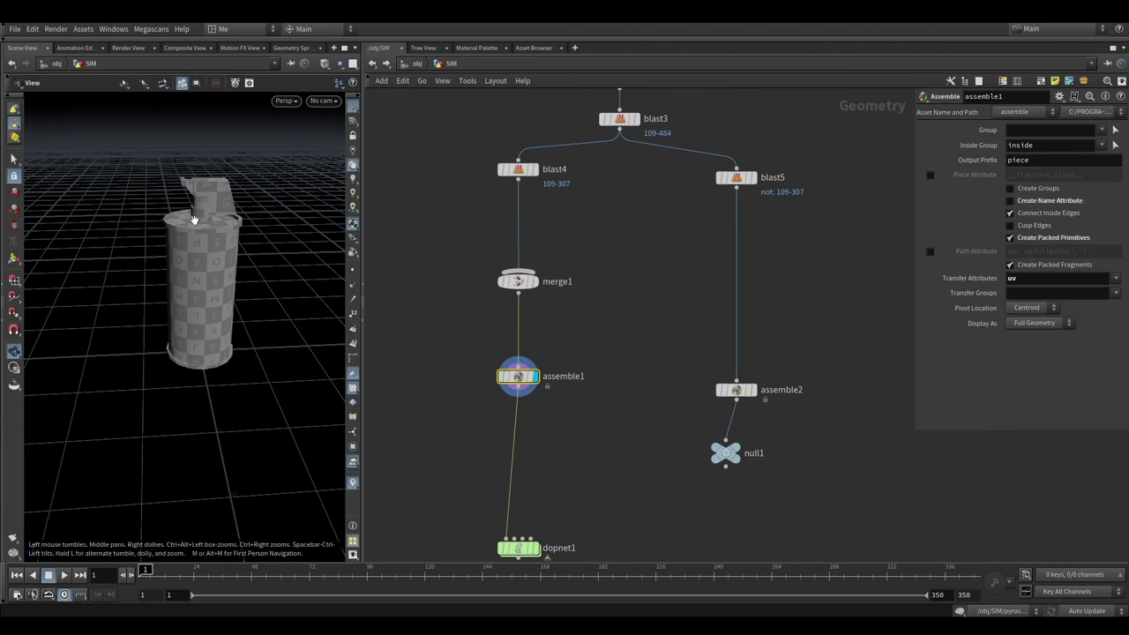
mouse_move(193, 219)
mouse_down()
mouse_move(183, 222)
mouse_move(257, 175)
mouse_up()
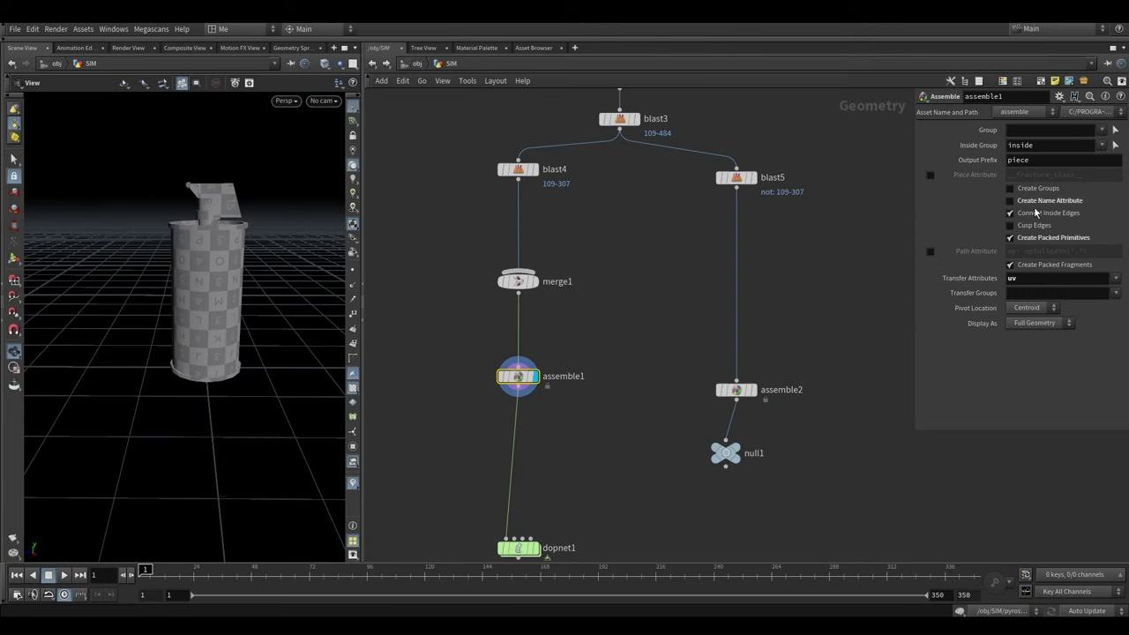
middle_drag(645, 389, 601, 353)
click(692, 354)
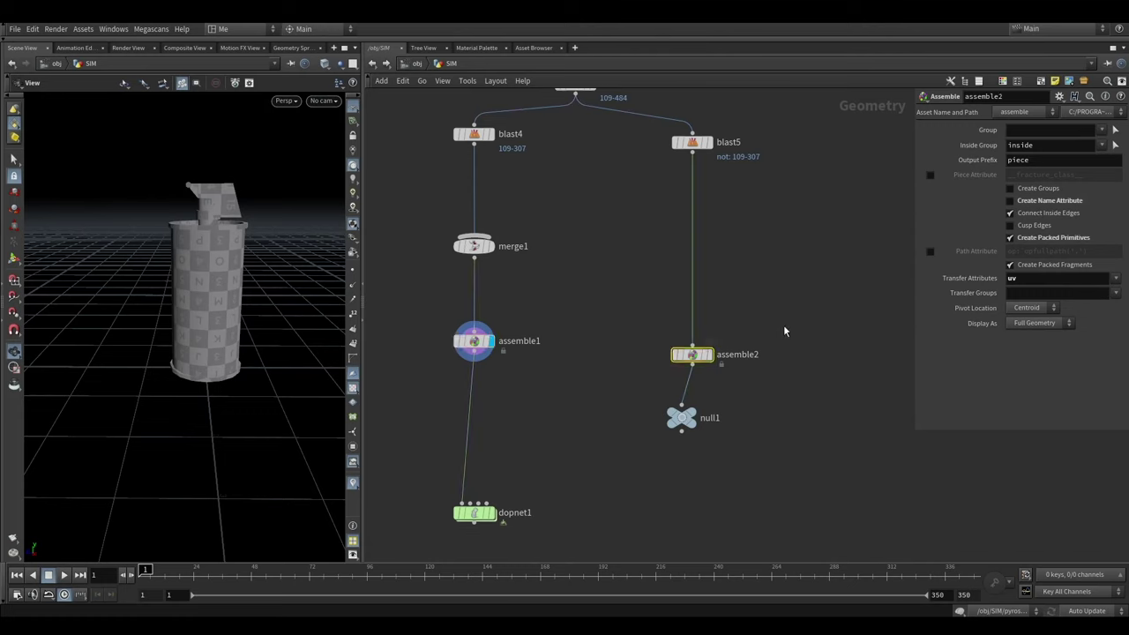
click(708, 354)
middle_drag(473, 522, 485, 451)
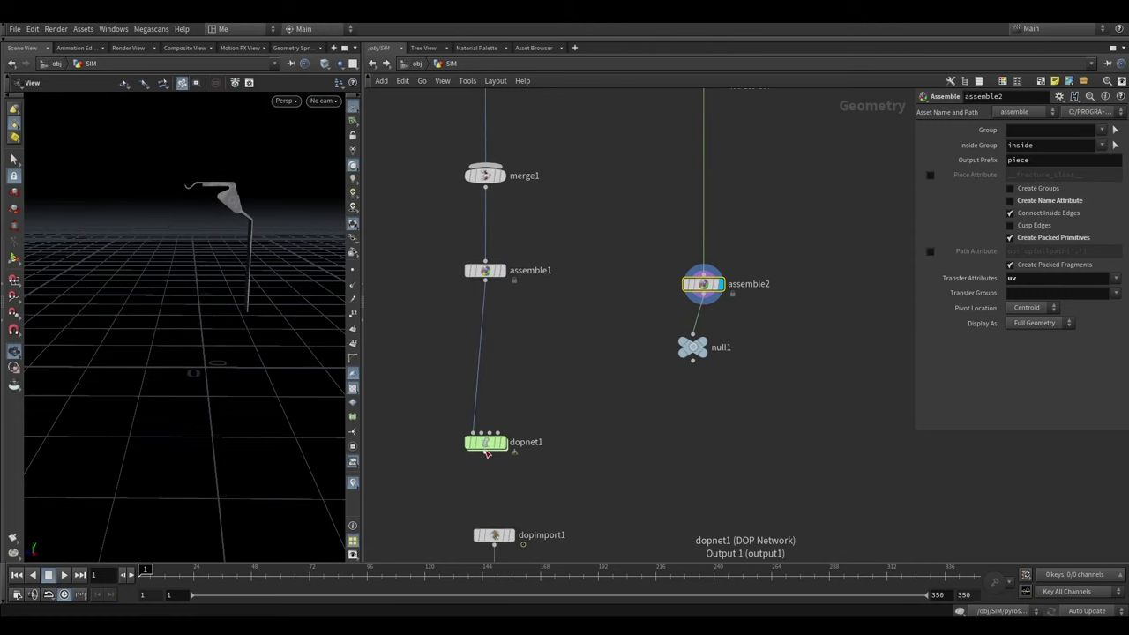
click(503, 271)
Enter dopnet1, nudge rbdpackedobject1 left, and inspect both RBD packed objects
double_click(483, 441)
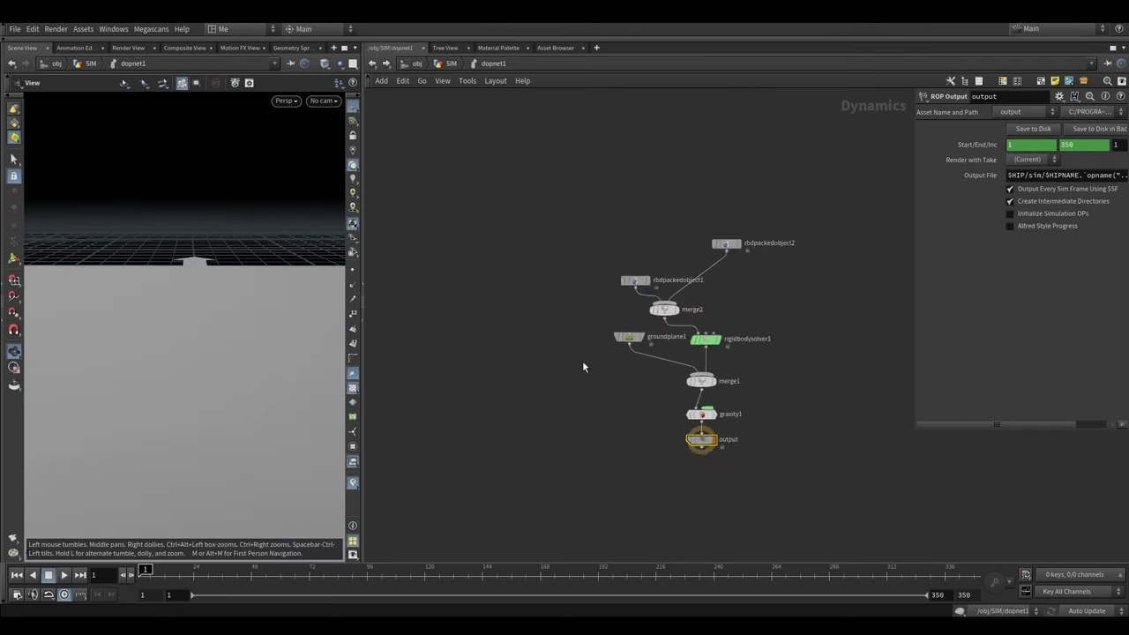
click(555, 289)
drag(554, 289, 530, 268)
click(631, 256)
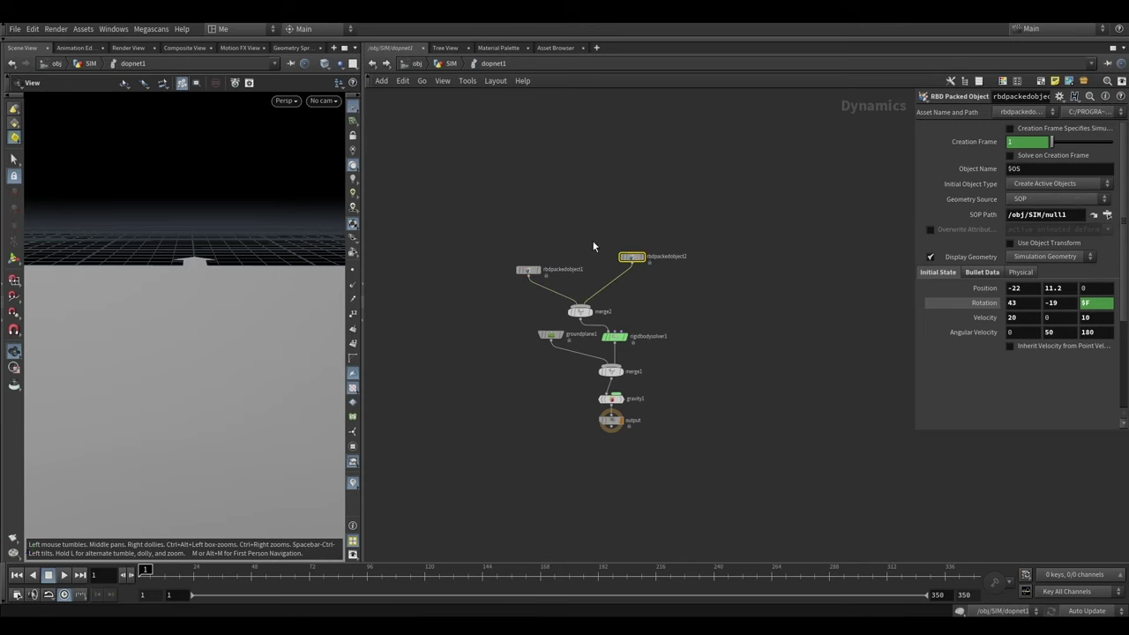
click(529, 269)
key(u)
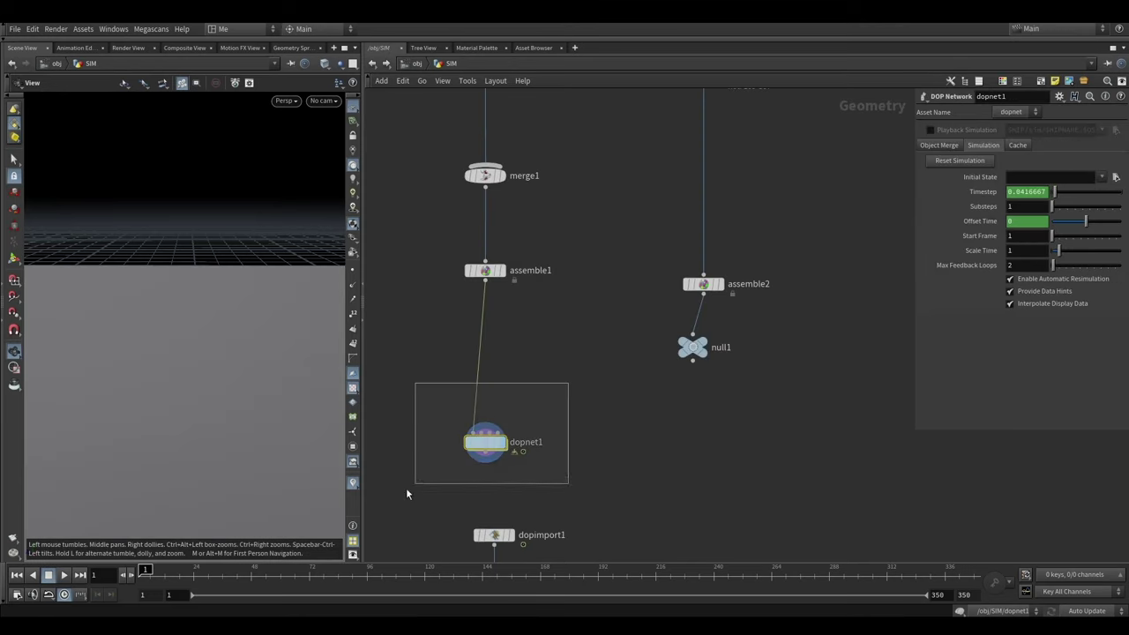
Move rbdpackedobject2, rbdpackedobject1, merge2 and rigidbodysolver1 higher in the dopnet1 layout
double_click(488, 438)
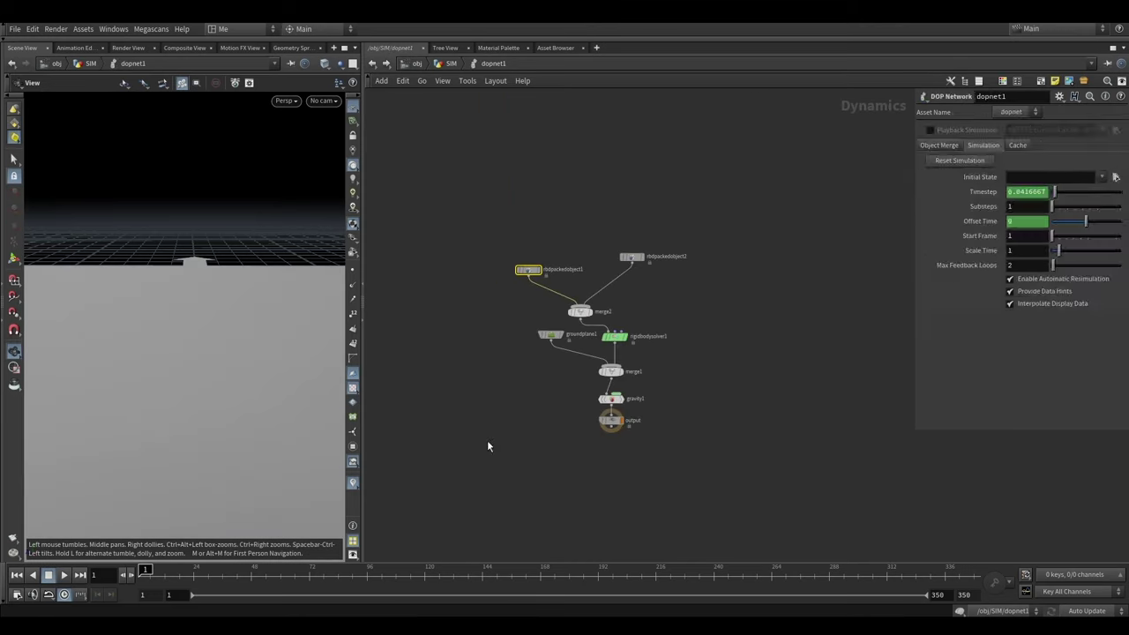
click(632, 256)
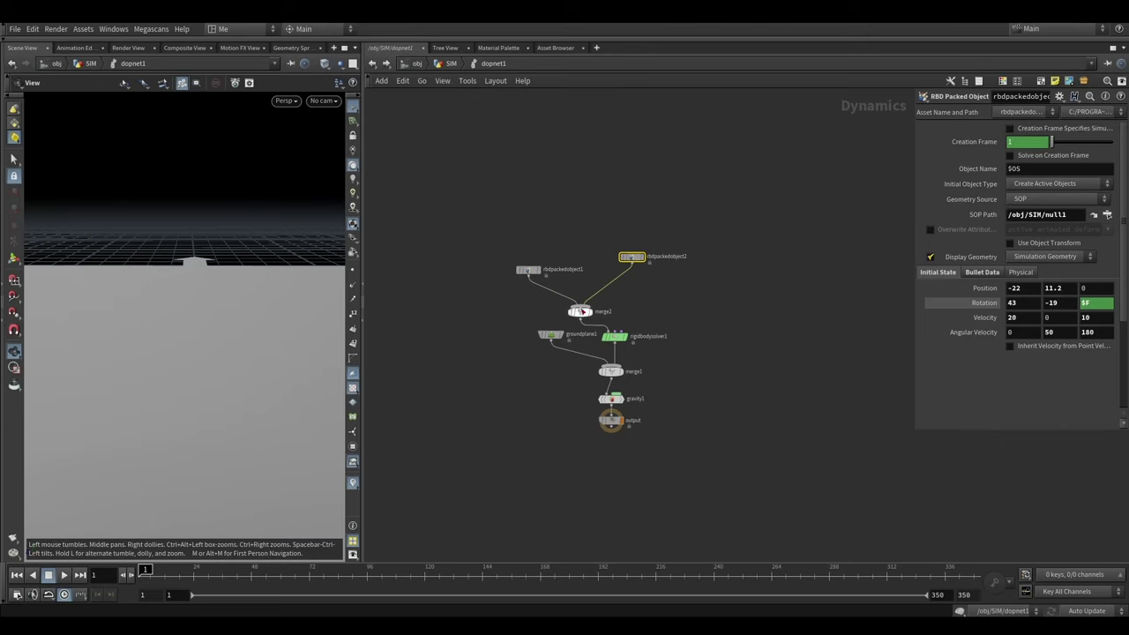
drag(634, 257, 599, 234)
drag(529, 269, 530, 236)
drag(583, 311, 563, 270)
scroll(636, 346, up, 3)
drag(596, 317, 601, 299)
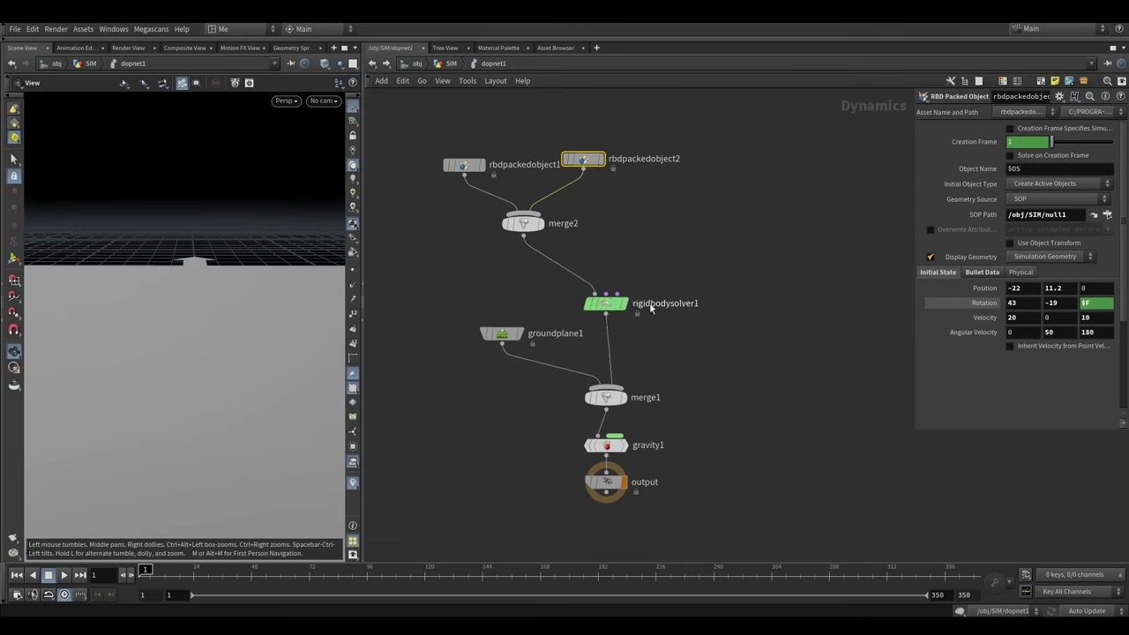
Inspect groundplane1, merge1, gravity1 and rbdpackedobject1's start position -22, 11.2, 0 and velocity 20, 0, 10
click(486, 312)
middle_drag(509, 411, 484, 362)
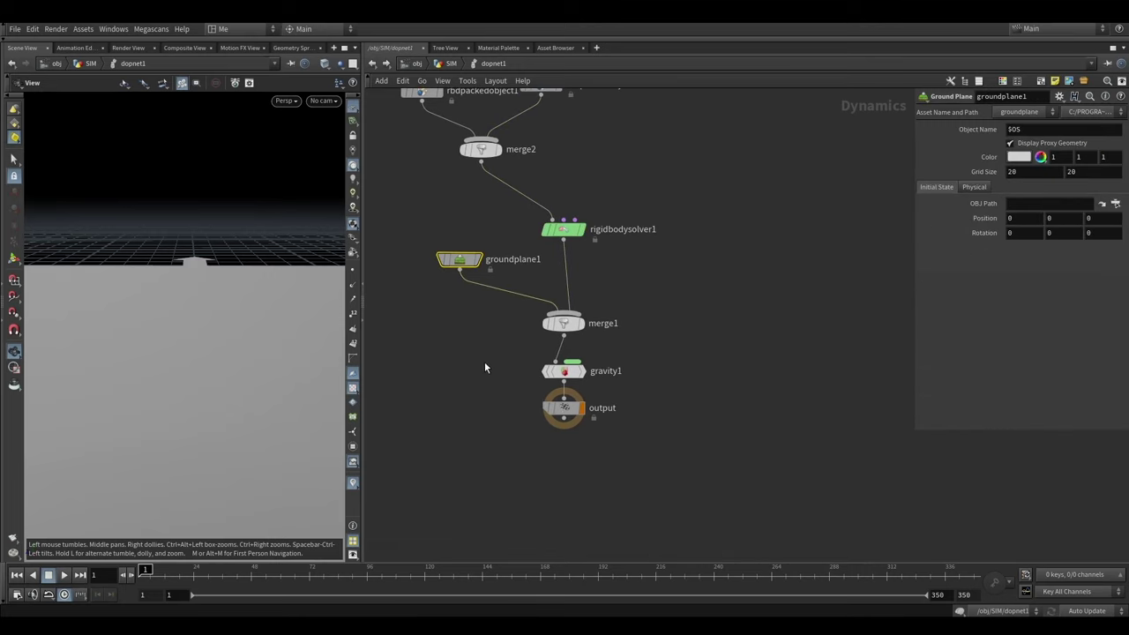
click(564, 322)
click(563, 371)
middle_drag(603, 391, 644, 505)
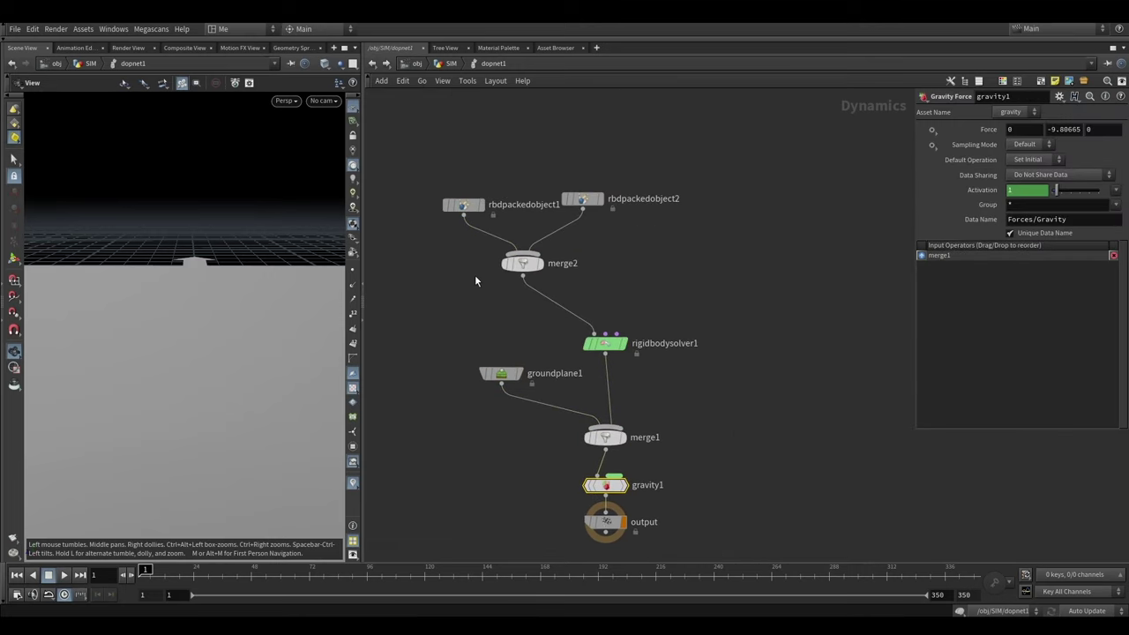
mouse_move(222, 290)
mouse_down()
mouse_move(212, 270)
mouse_move(238, 254)
mouse_move(215, 314)
mouse_up()
scroll(238, 254, down, 5)
click(463, 204)
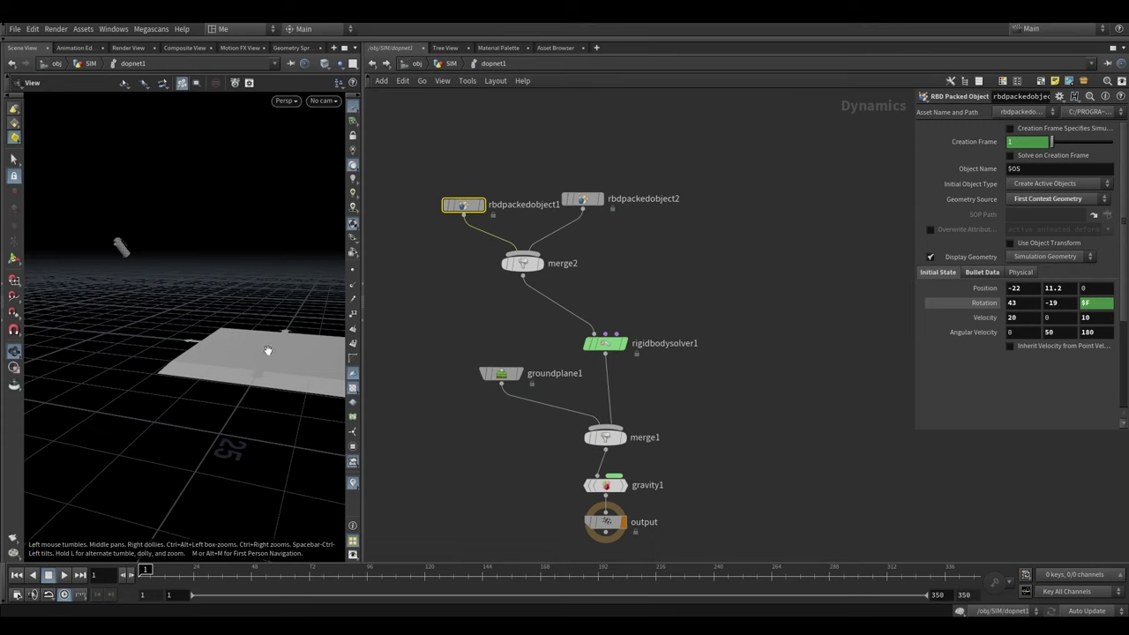
Check rigidbodysolver1, groundplane1 and gravity1 settings, then go back up to the SIM network
key(h)
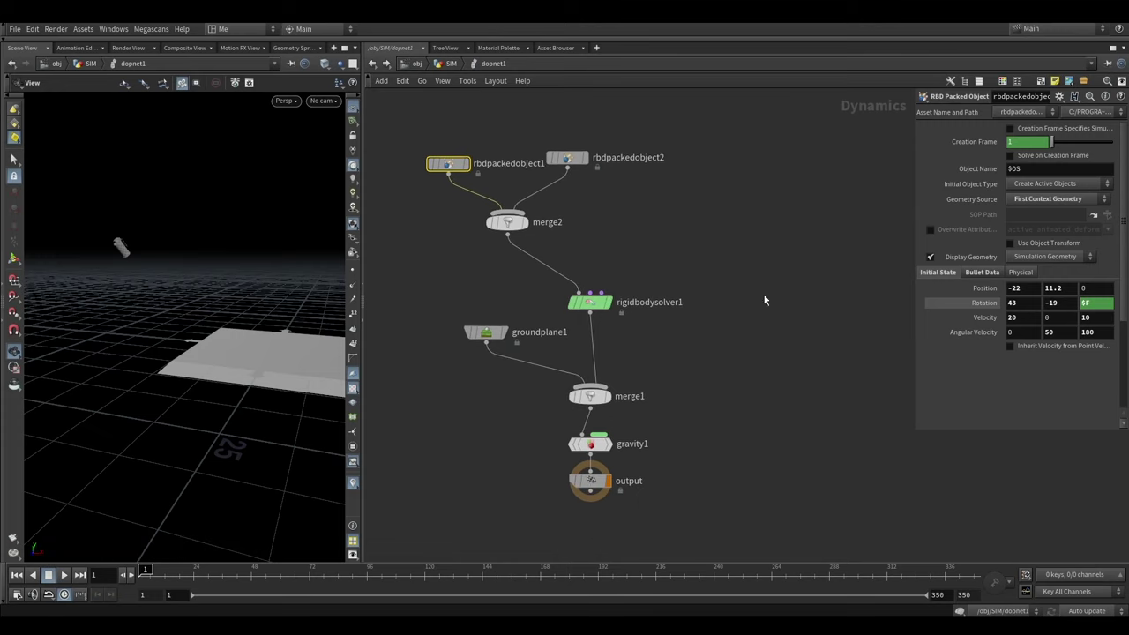
click(676, 299)
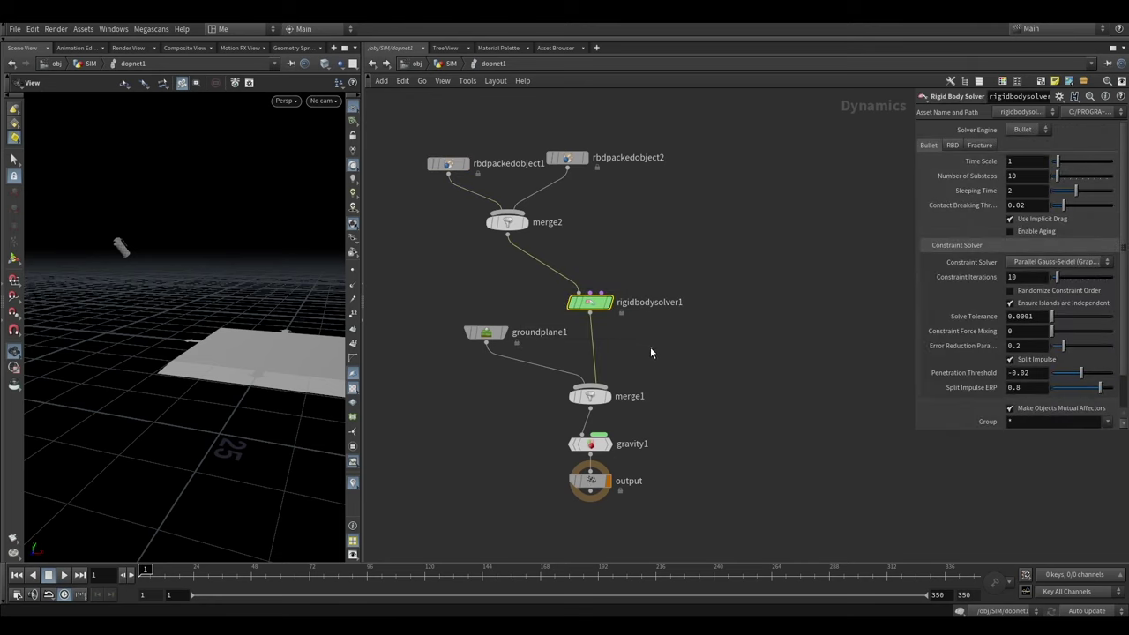
click(486, 333)
key(Down)
key(Down)
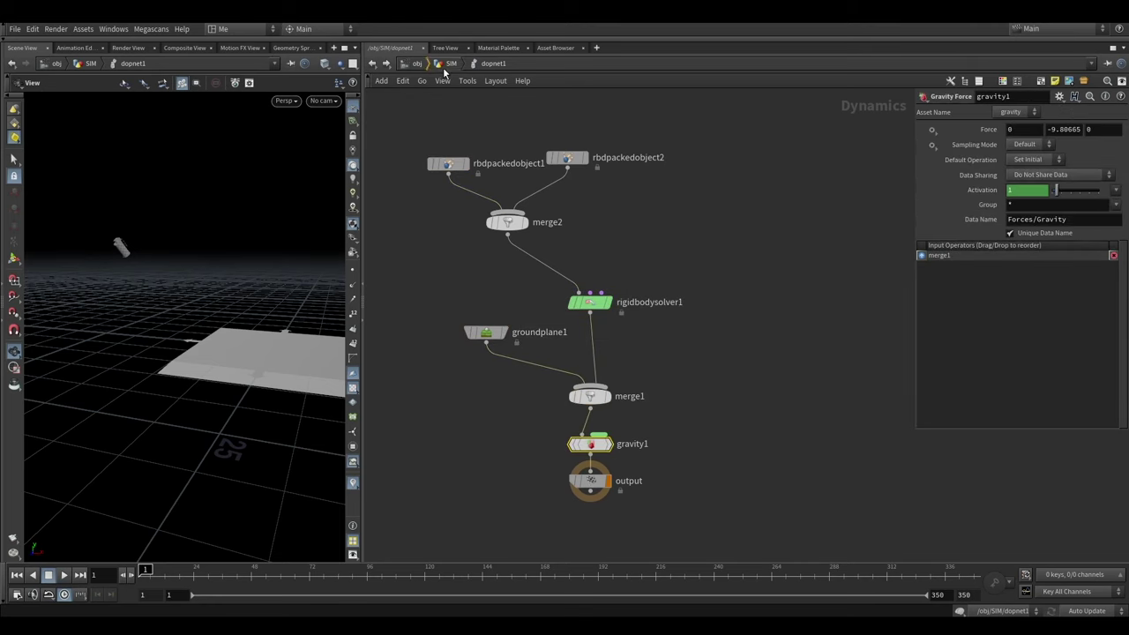
click(443, 67)
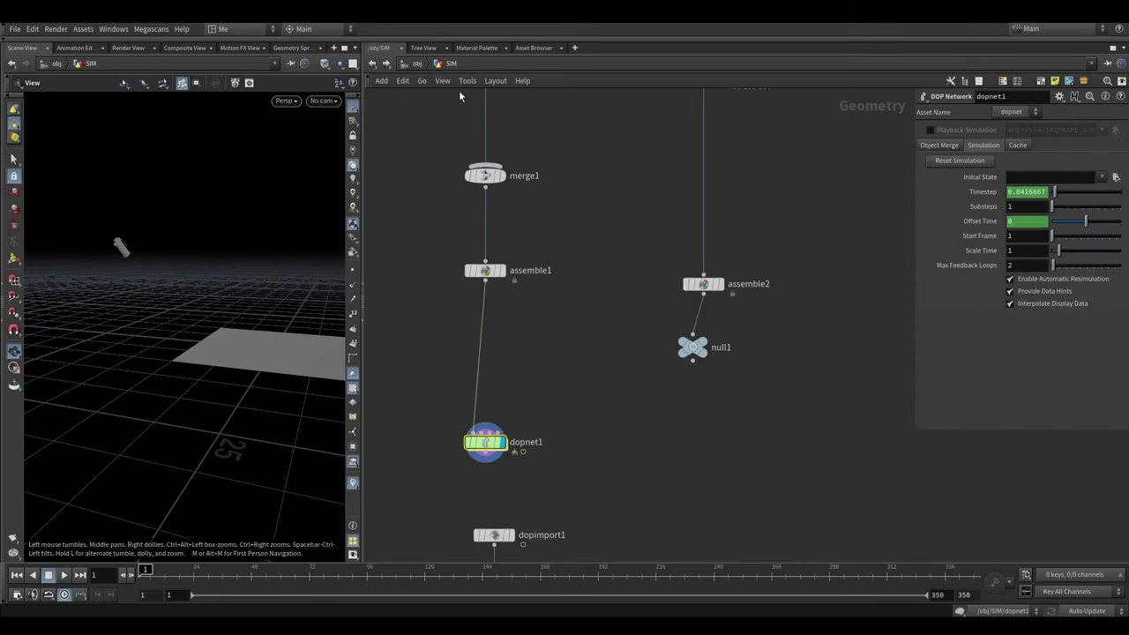
Re-enter dopnet1 to check rbdpackedobject1's concave collision geometry, orbiting the canister and plane
double_click(489, 442)
click(972, 272)
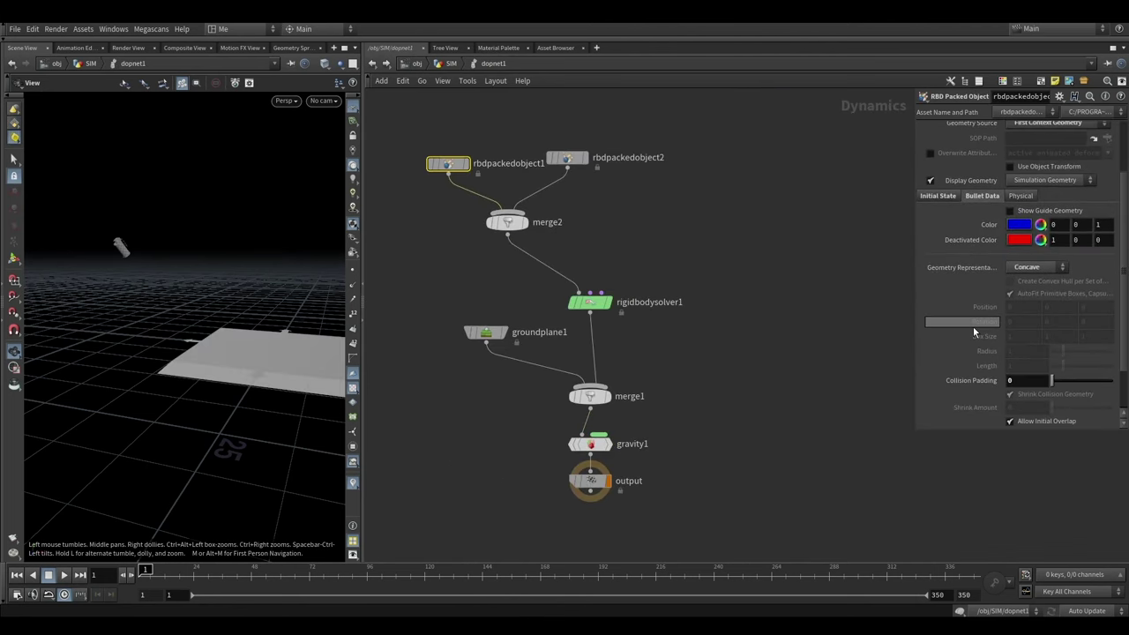
scroll(973, 327, down, 2)
drag(127, 240, 108, 263)
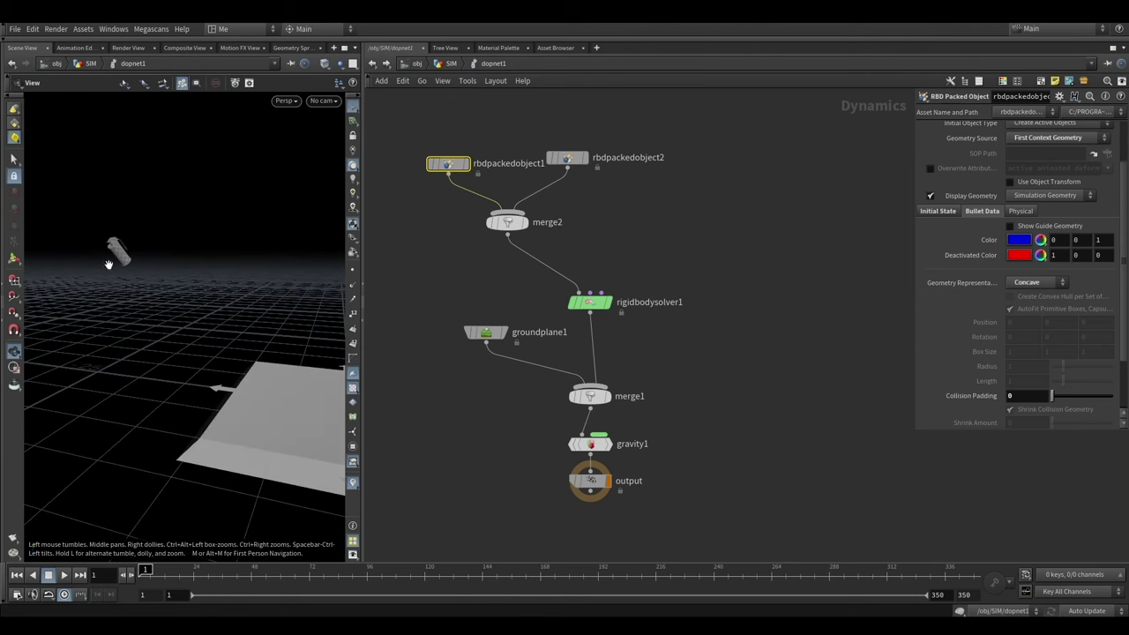
Return to the SIM network and inspect the dopimport1, unpack1 and granade file cache nodes
click(440, 67)
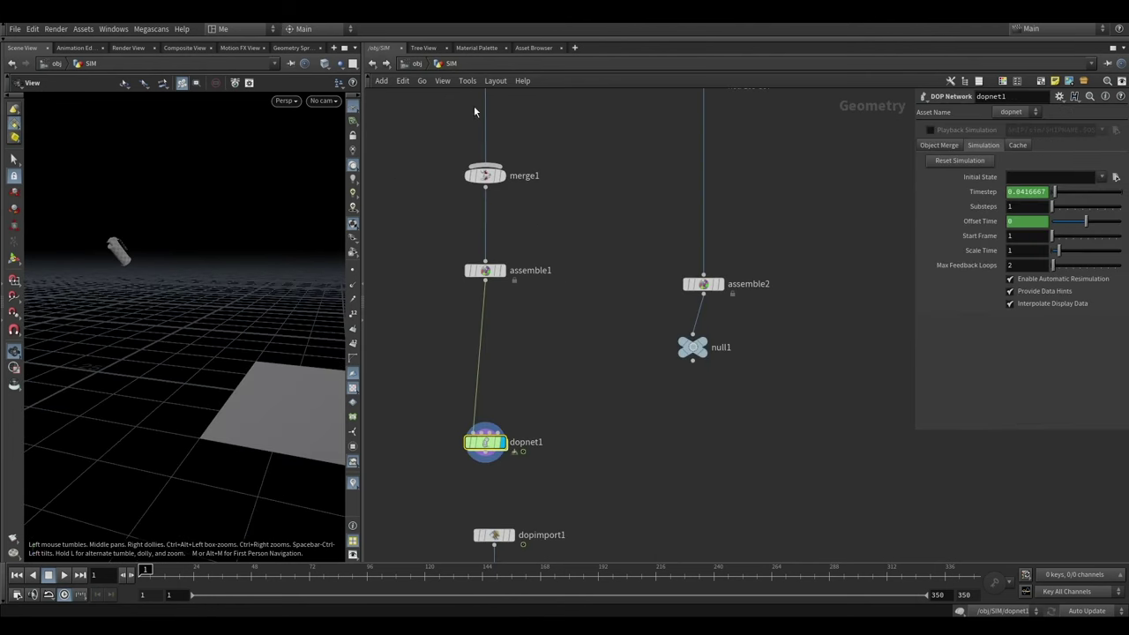
scroll(577, 348, down, 3)
scroll(532, 331, up, 3)
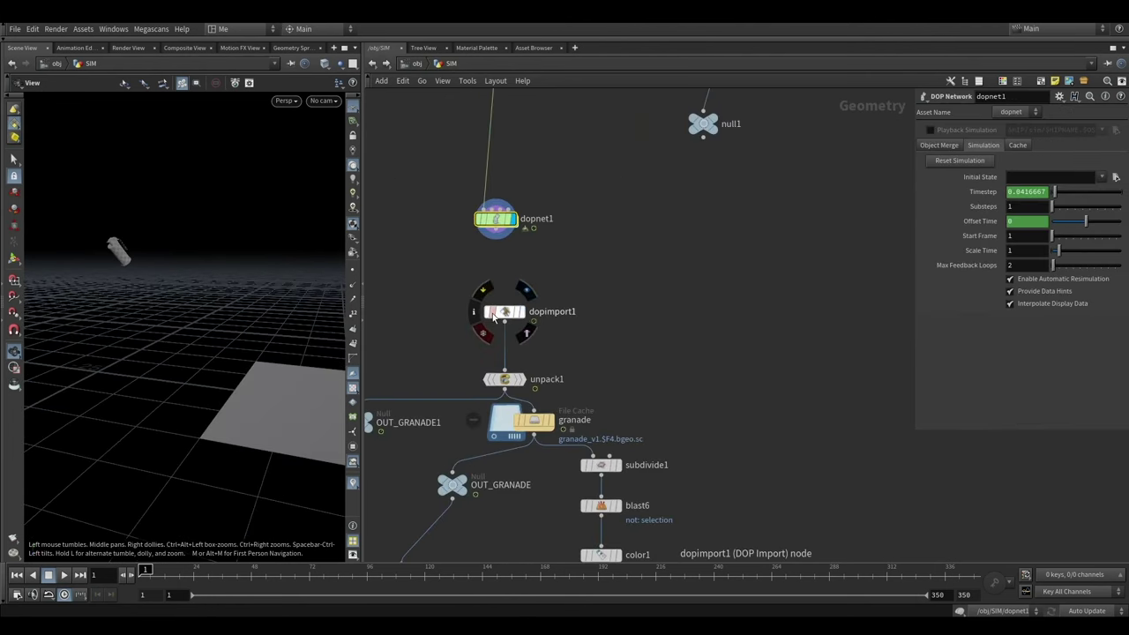
click(504, 313)
middle_drag(513, 394, 540, 283)
click(536, 269)
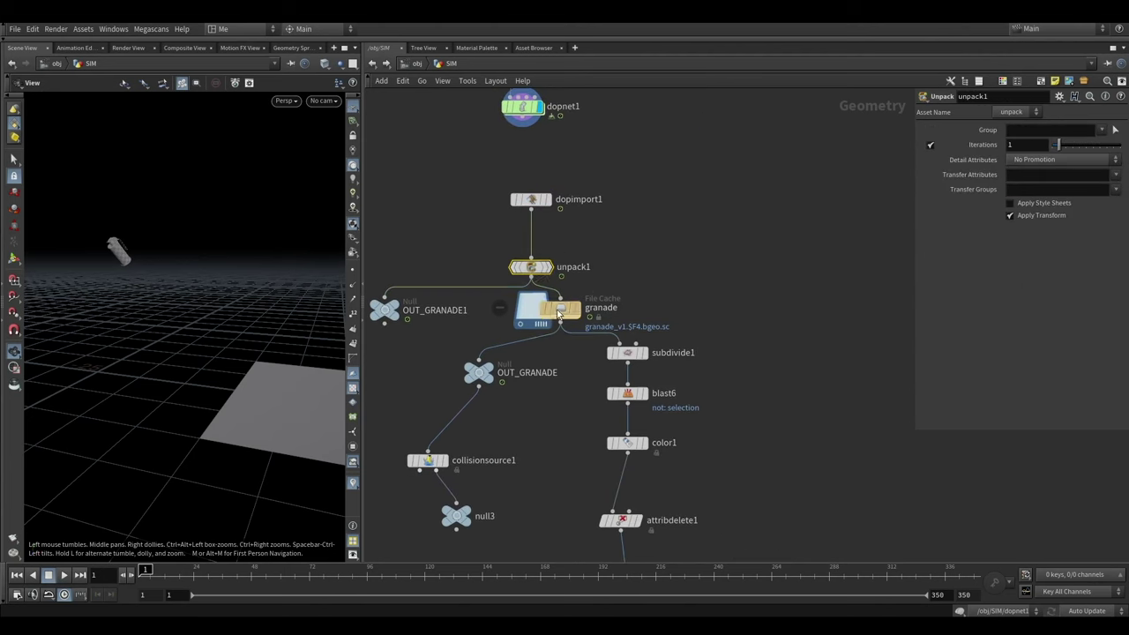
click(559, 313)
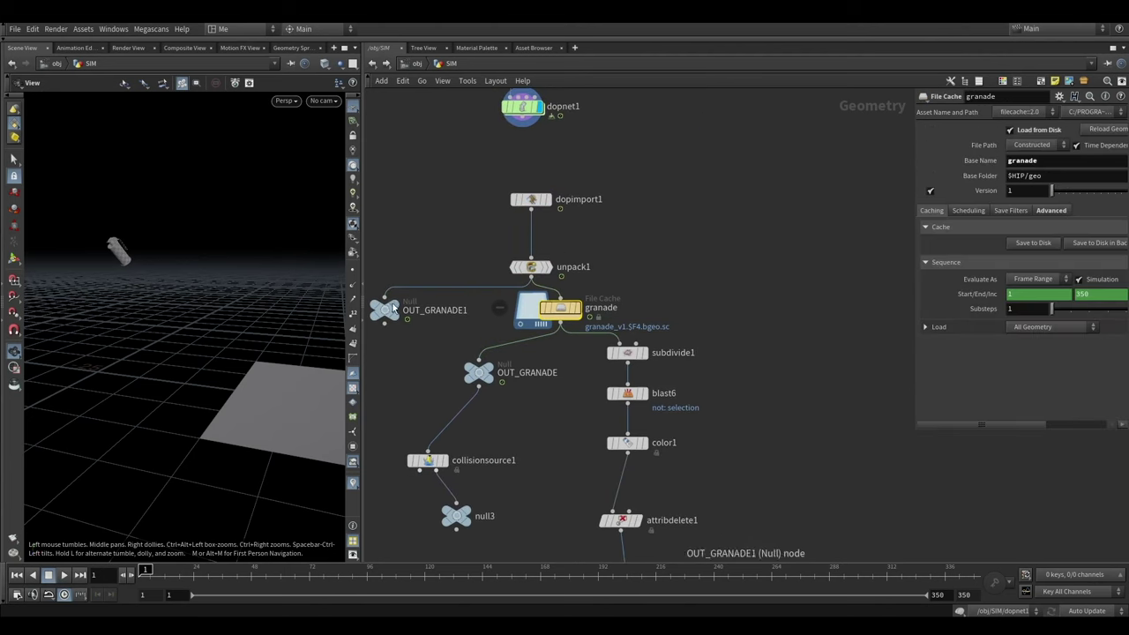
Select the OUT_GRANADE1 null and view the scene through cam1
click(385, 309)
middle_drag(398, 361, 490, 279)
drag(117, 321, 221, 468)
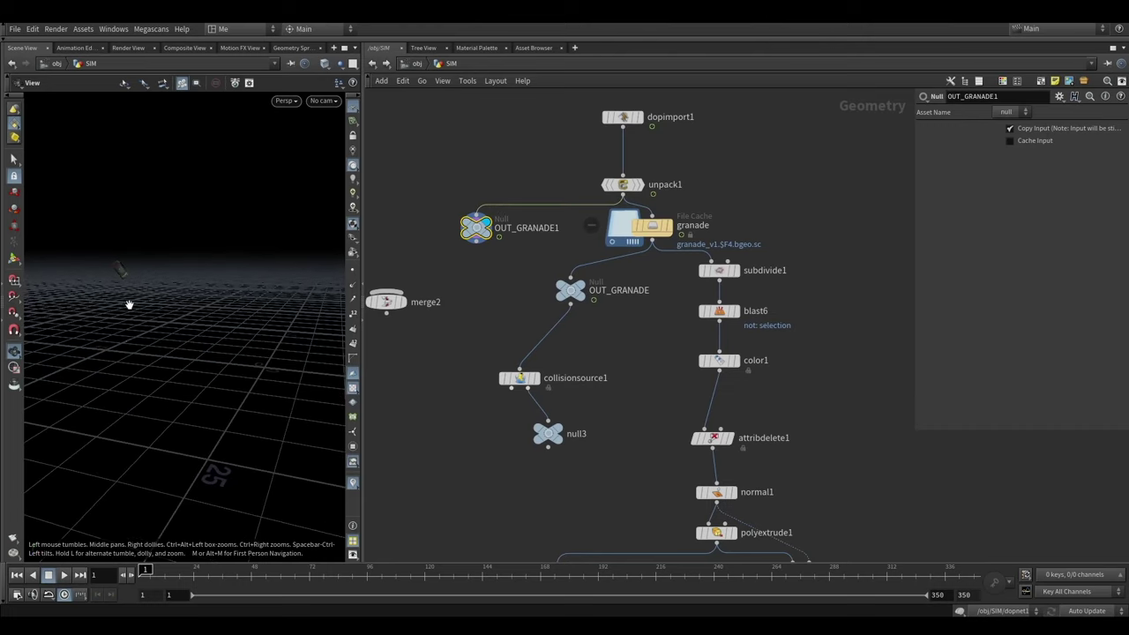
click(324, 100)
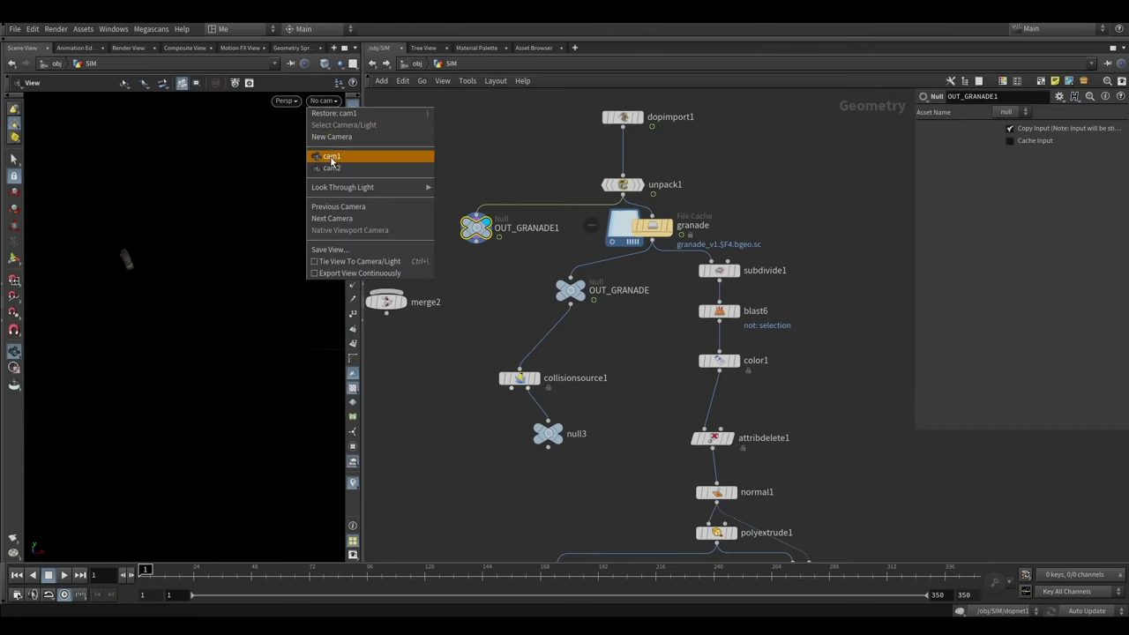
click(327, 159)
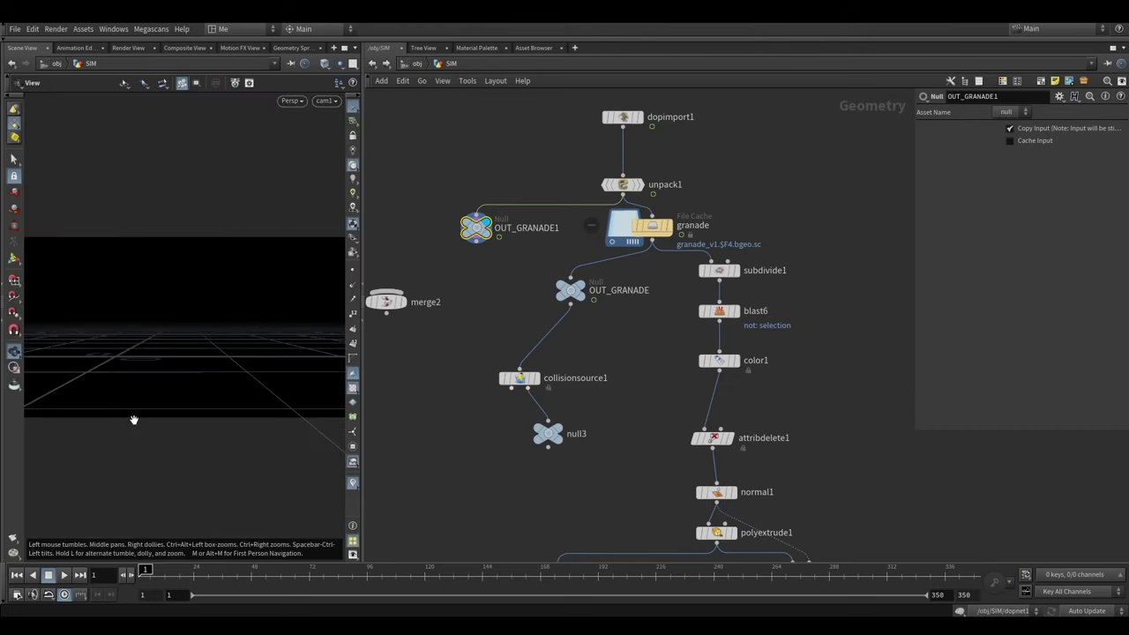
Play the simulation, then stop at frame 1 and bring dopnet1 into view
click(65, 575)
drag(124, 353, 68, 389)
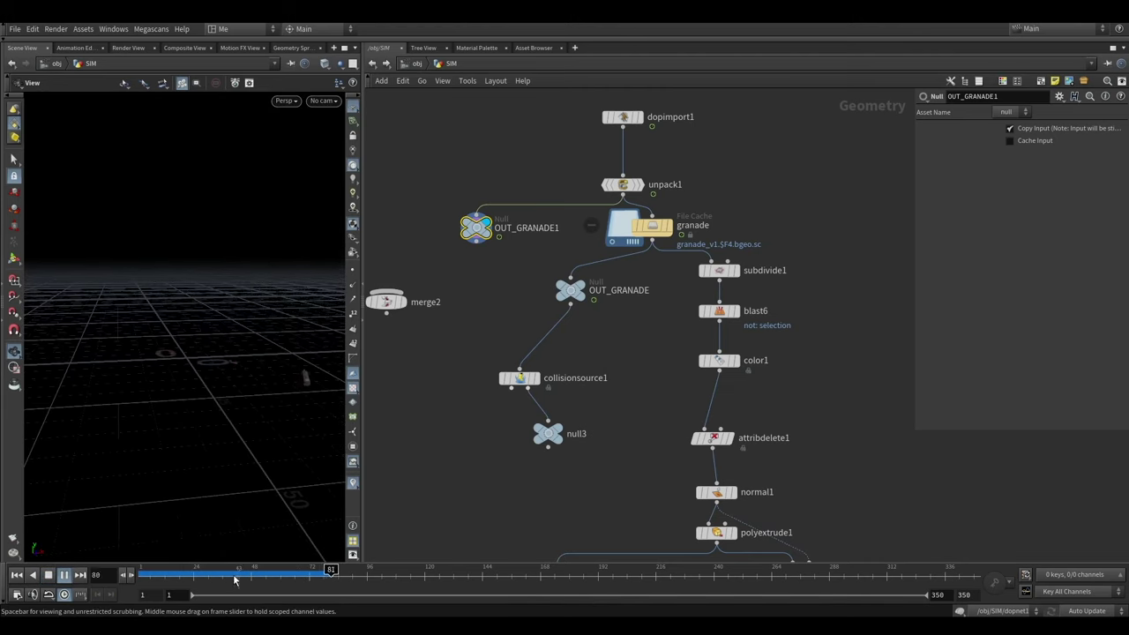
click(142, 570)
middle_drag(530, 155, 512, 336)
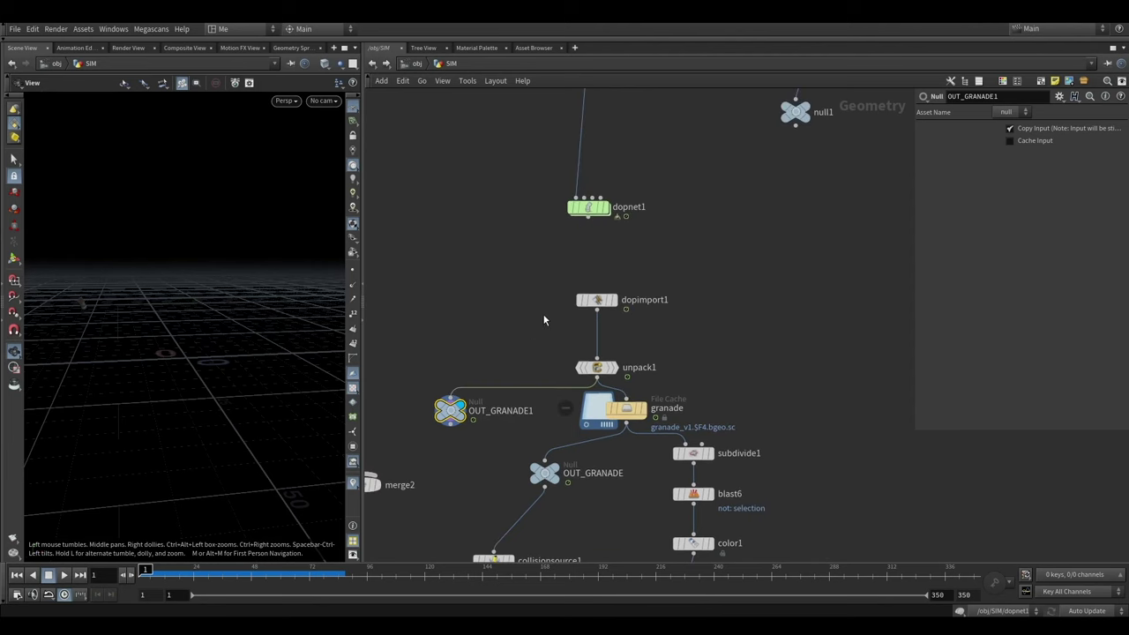
Inside dopnet1, play the grenade dropping onto the ground box, then jump back to frame 1
double_click(588, 206)
drag(119, 367, 119, 362)
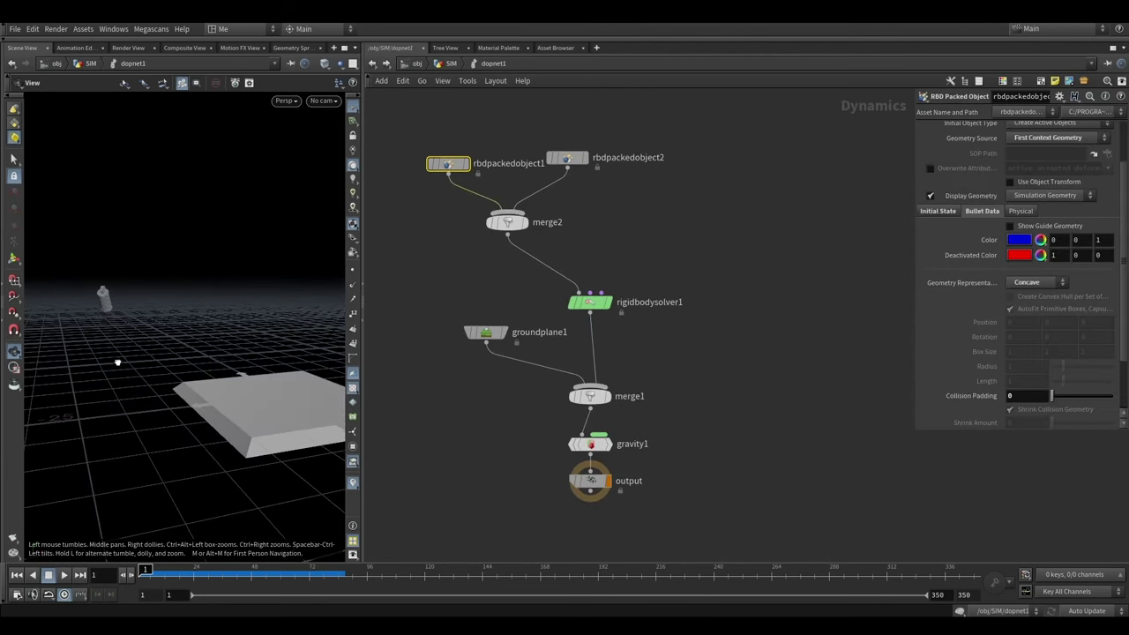
click(64, 575)
mouse_move(239, 370)
mouse_down()
mouse_move(208, 377)
mouse_move(94, 361)
mouse_up()
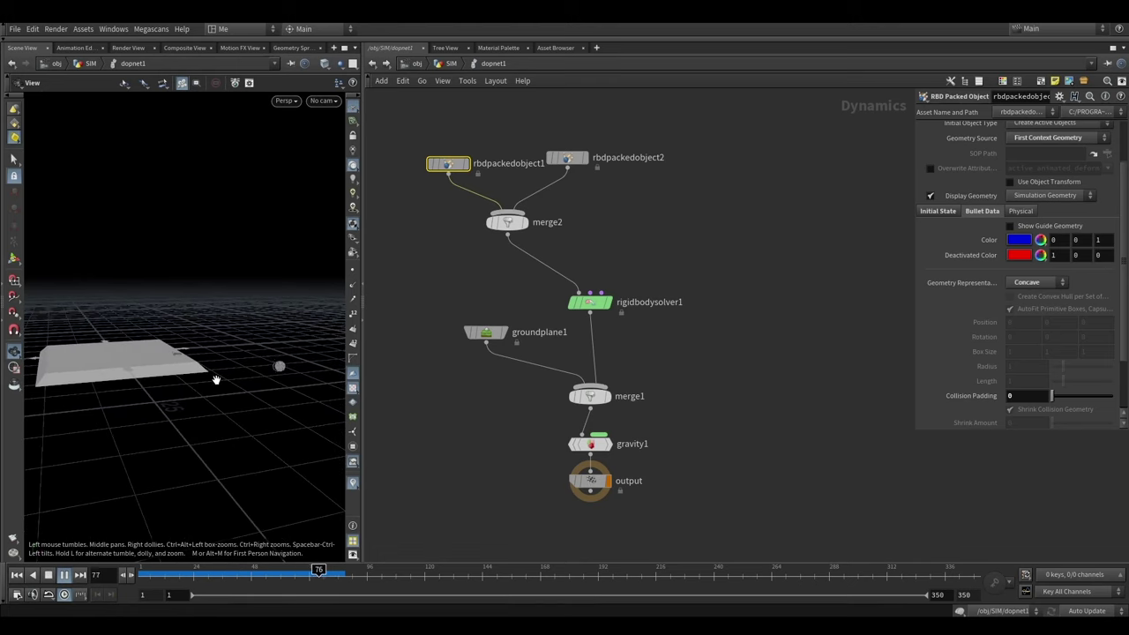
mouse_move(228, 365)
mouse_down()
mouse_move(239, 364)
mouse_move(213, 350)
mouse_up()
right_drag(212, 350, 151, 368)
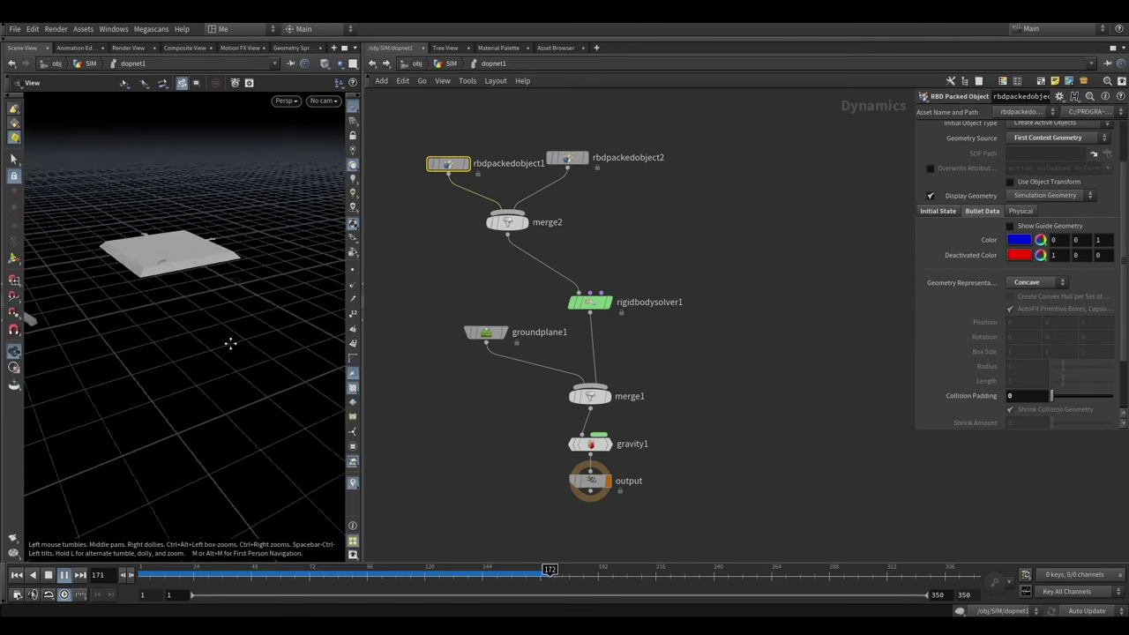
mouse_move(91, 297)
mouse_down()
mouse_move(77, 304)
mouse_move(159, 335)
mouse_move(153, 247)
mouse_move(196, 336)
mouse_up()
key(ctrl+Up)
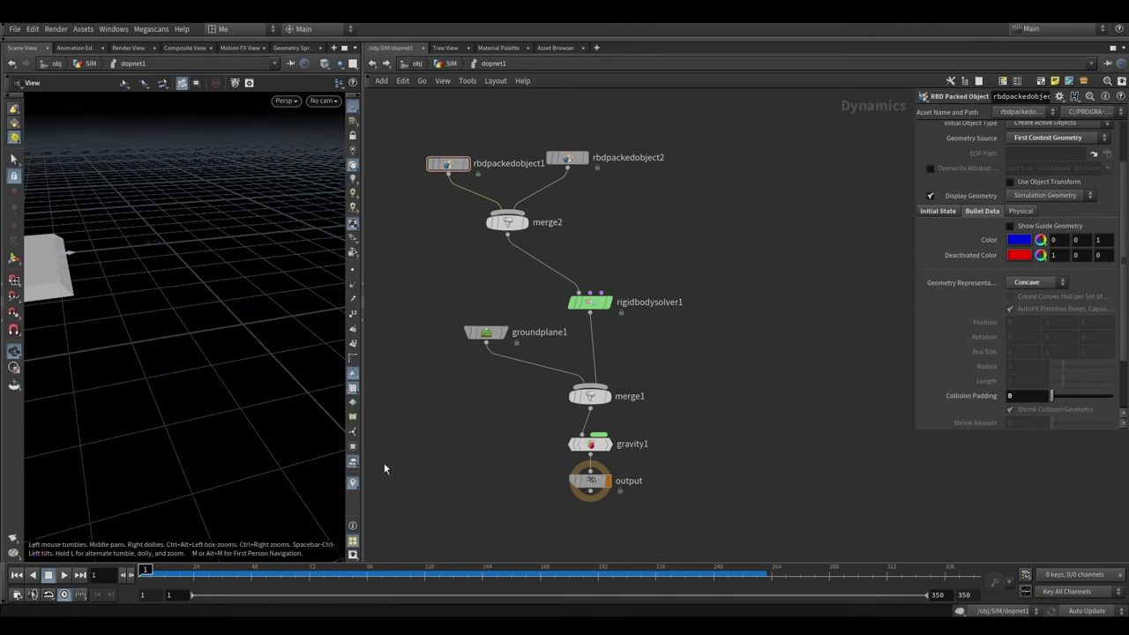
Back in the SIM network, display subdivide1's Catmull-Clark depth-2 grenade and orbit around it
key(u)
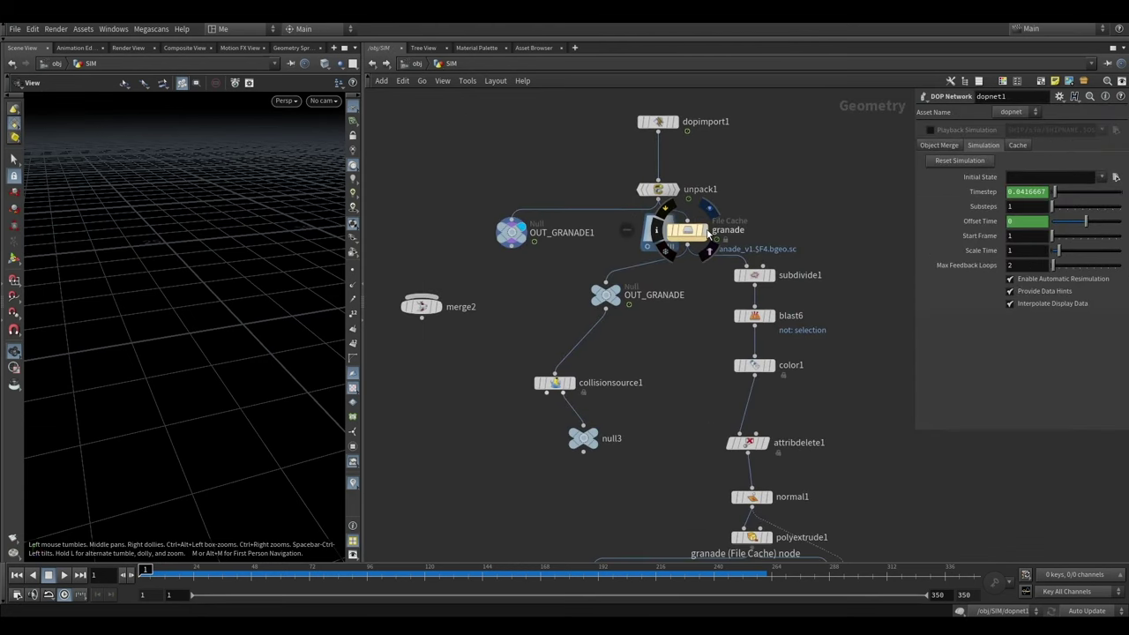
middle_drag(706, 274, 614, 229)
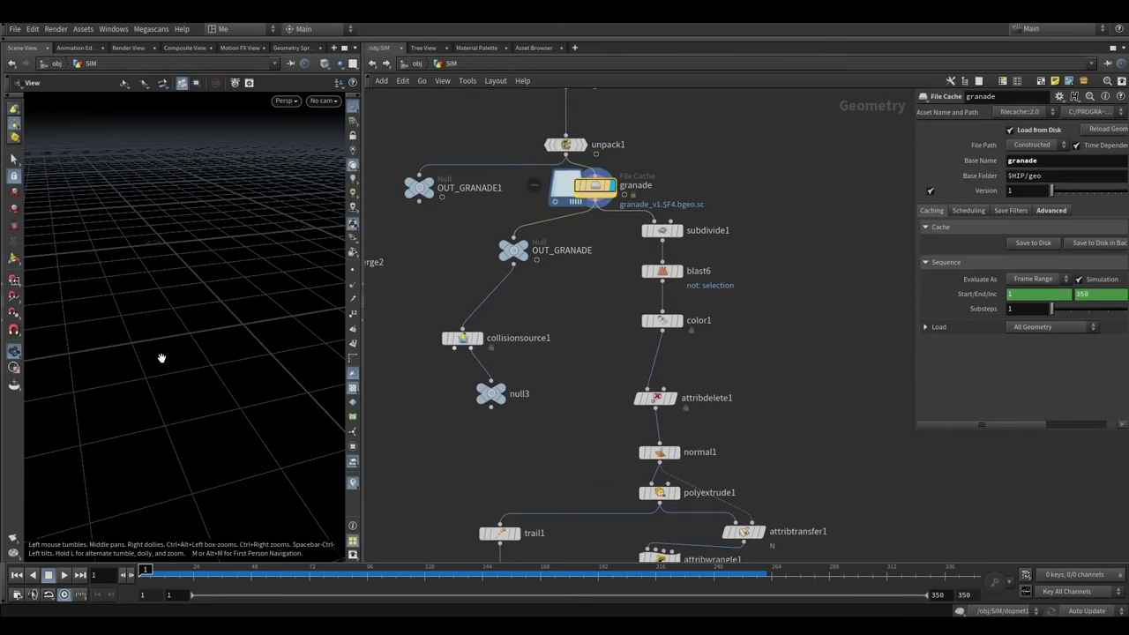
mouse_move(161, 358)
mouse_down()
mouse_move(150, 344)
mouse_move(271, 306)
mouse_move(121, 320)
mouse_move(176, 300)
mouse_up()
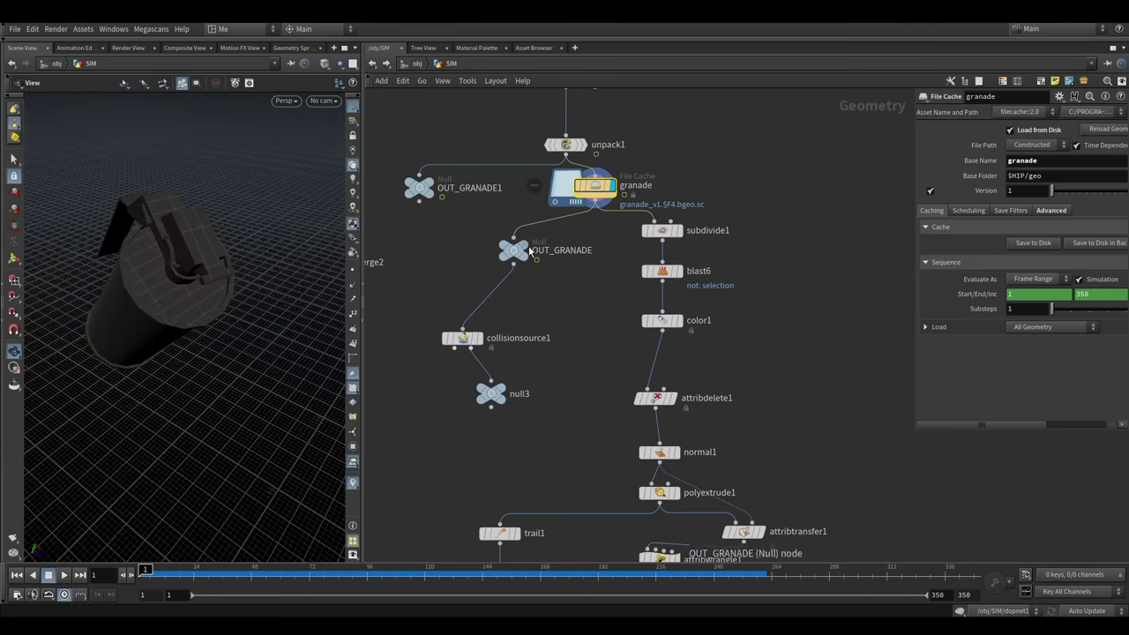
click(528, 250)
middle_drag(529, 250, 448, 225)
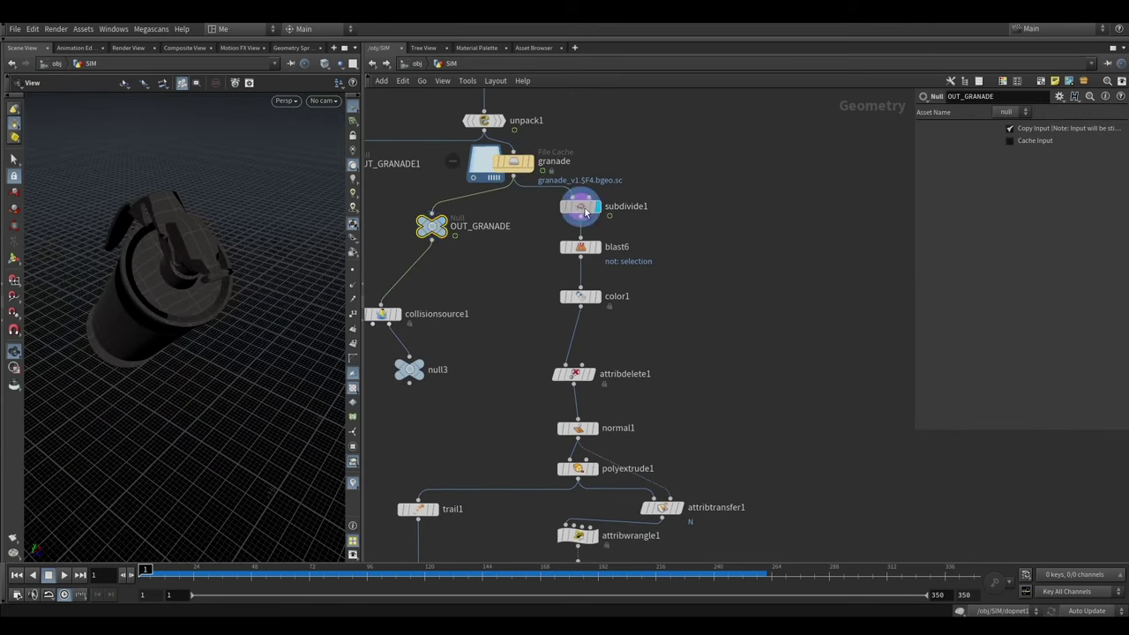
click(585, 212)
drag(168, 264, 124, 248)
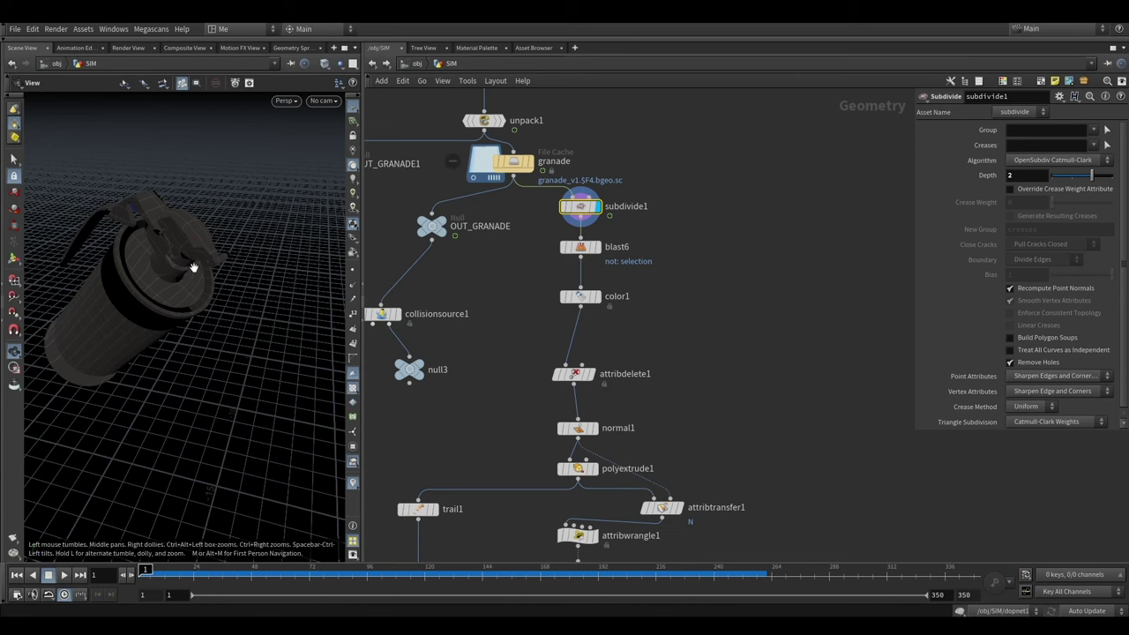
mouse_move(177, 279)
mouse_down()
mouse_move(162, 286)
mouse_move(232, 282)
mouse_move(165, 282)
mouse_up()
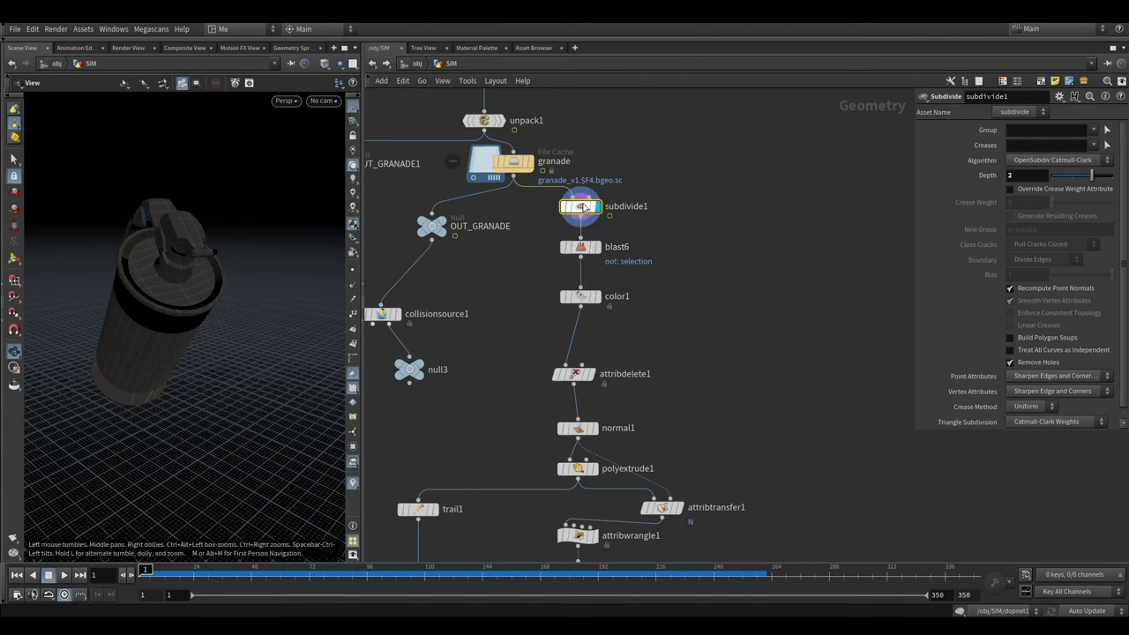
Display blast6, subdivide1, color1 and attribdelete1 in turn, then bypass color1
click(598, 247)
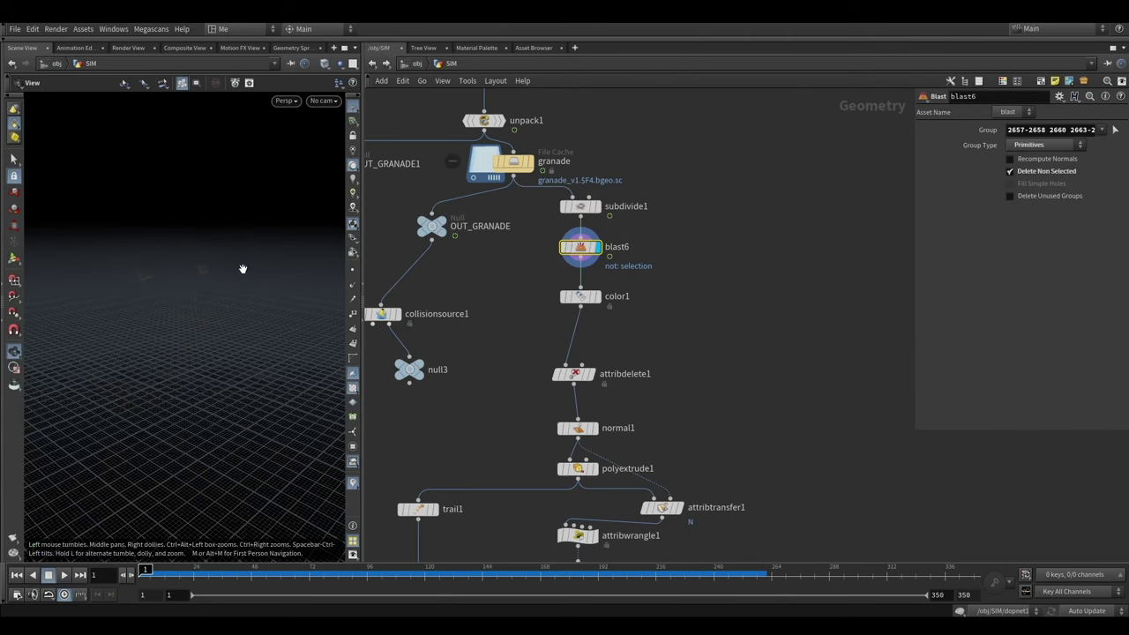
click(597, 206)
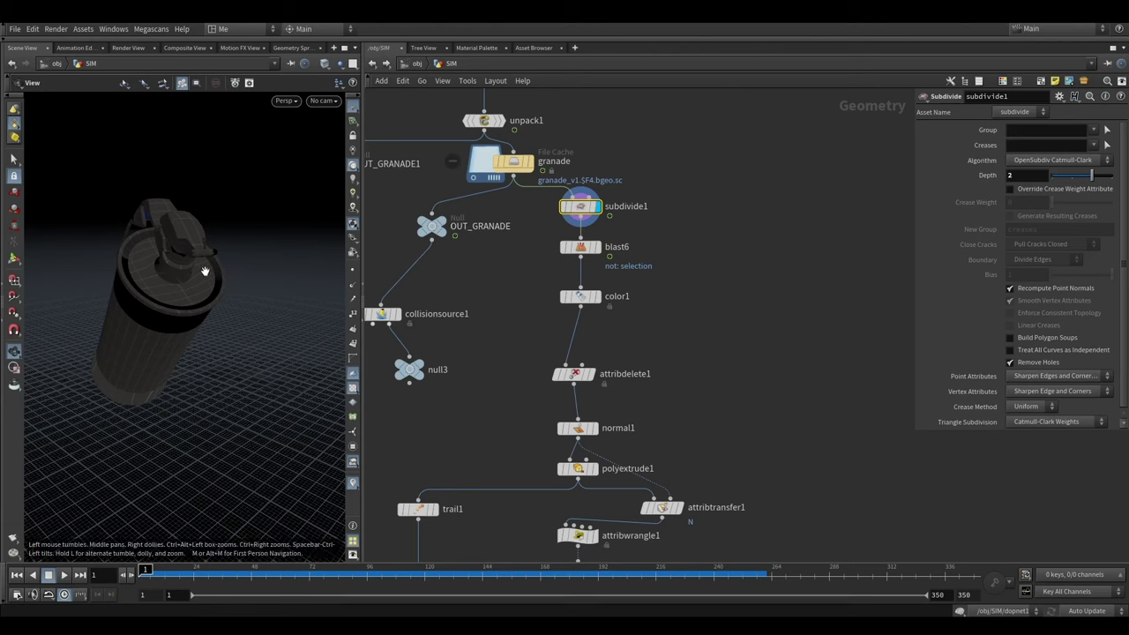
click(596, 247)
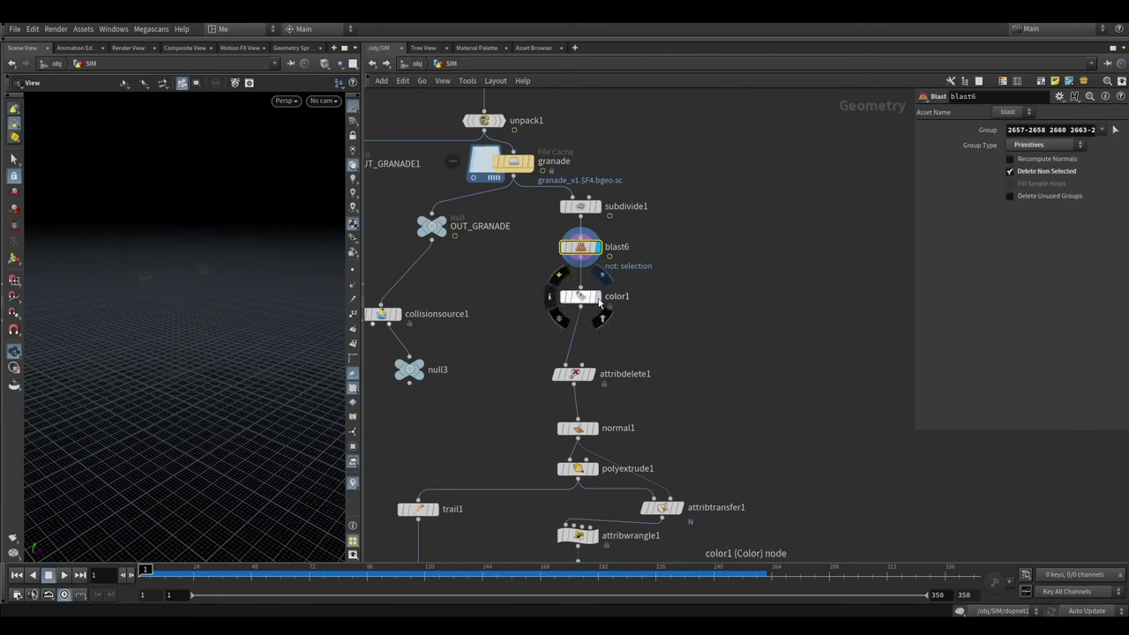
click(581, 300)
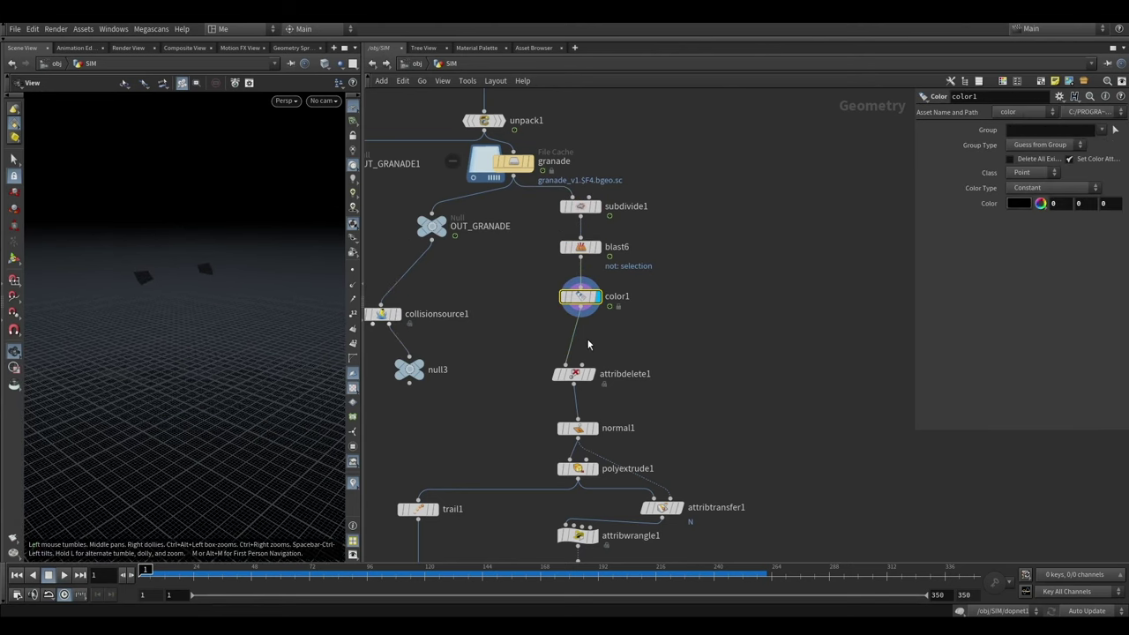
click(598, 377)
mouse_move(535, 377)
middle_down()
mouse_move(481, 303)
mouse_move(535, 226)
middle_up()
click(510, 223)
Place normal1 below attribdelete1, display it with point normals shown, and go to frame 113
drag(521, 293, 515, 274)
drag(207, 268, 203, 285)
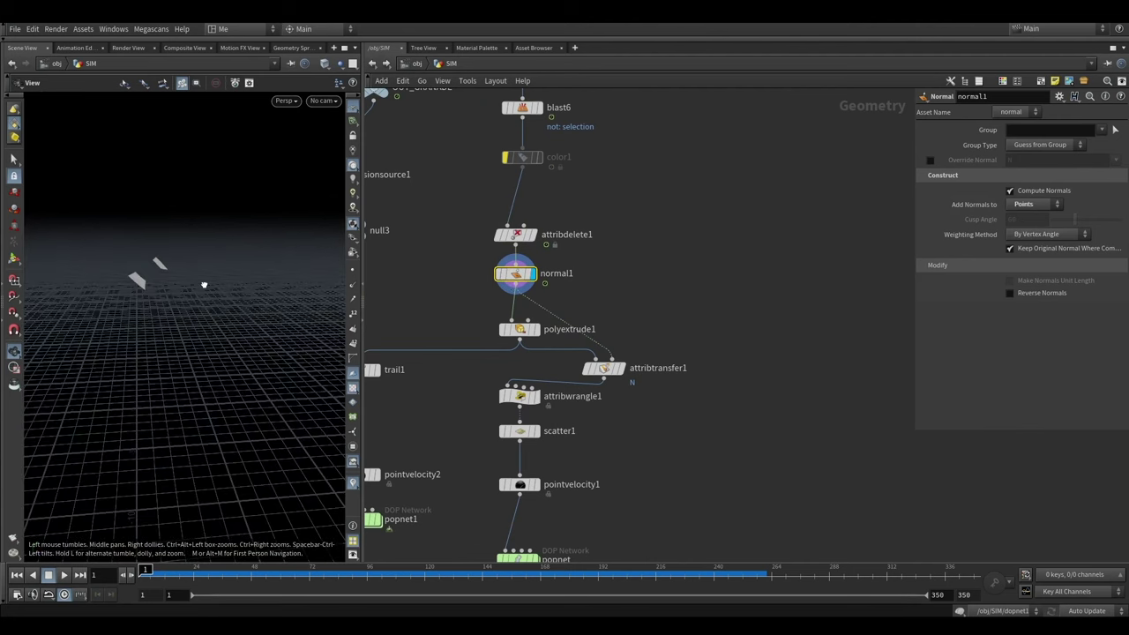
click(353, 283)
mouse_move(185, 265)
mouse_down()
mouse_move(171, 252)
mouse_move(137, 285)
mouse_up()
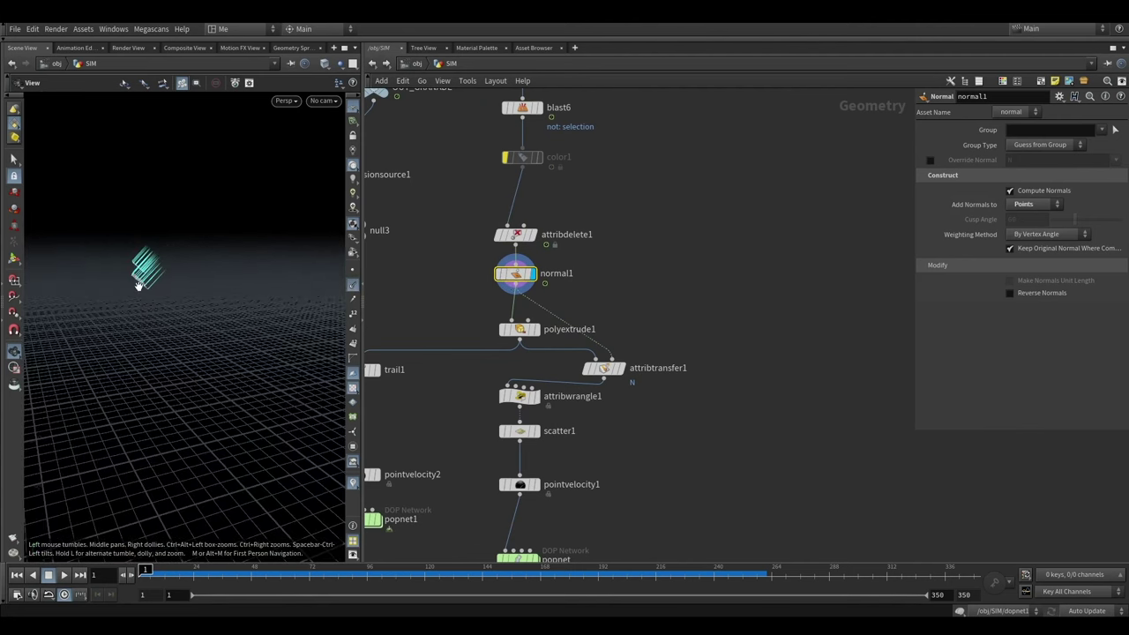
drag(225, 575, 241, 575)
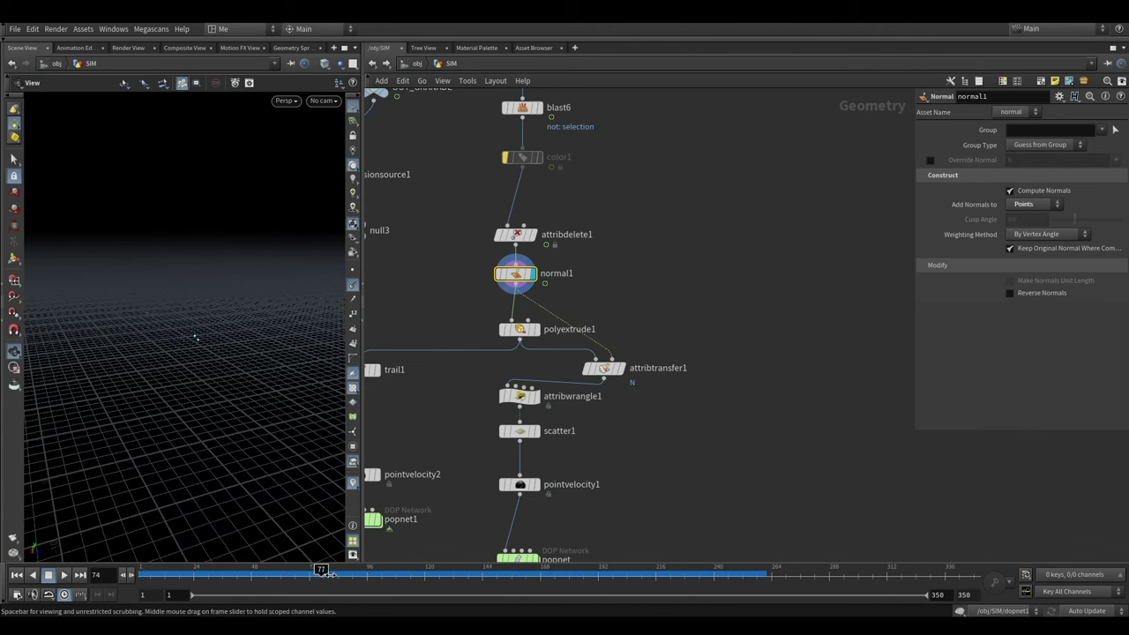
drag(388, 572, 408, 572)
key(g)
mouse_move(222, 441)
mouse_down()
mouse_move(154, 383)
mouse_move(206, 374)
mouse_move(198, 339)
mouse_up()
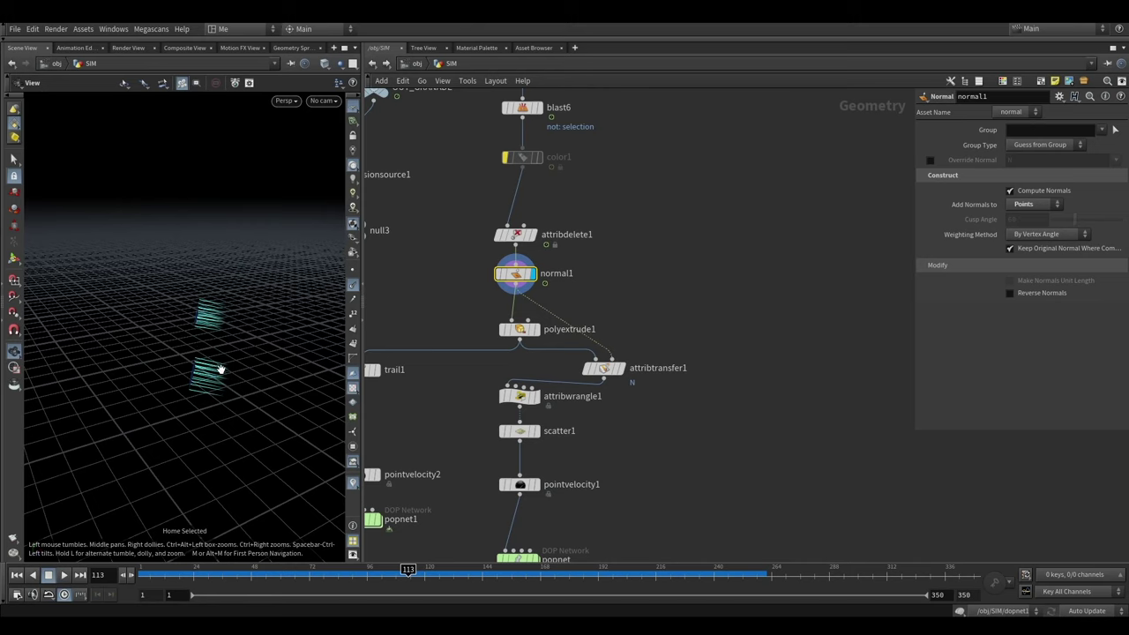
Display polyextrude1's 0.02 extrusion, then attribtransfer1, and review polyextrude1's parameters
key(Down)
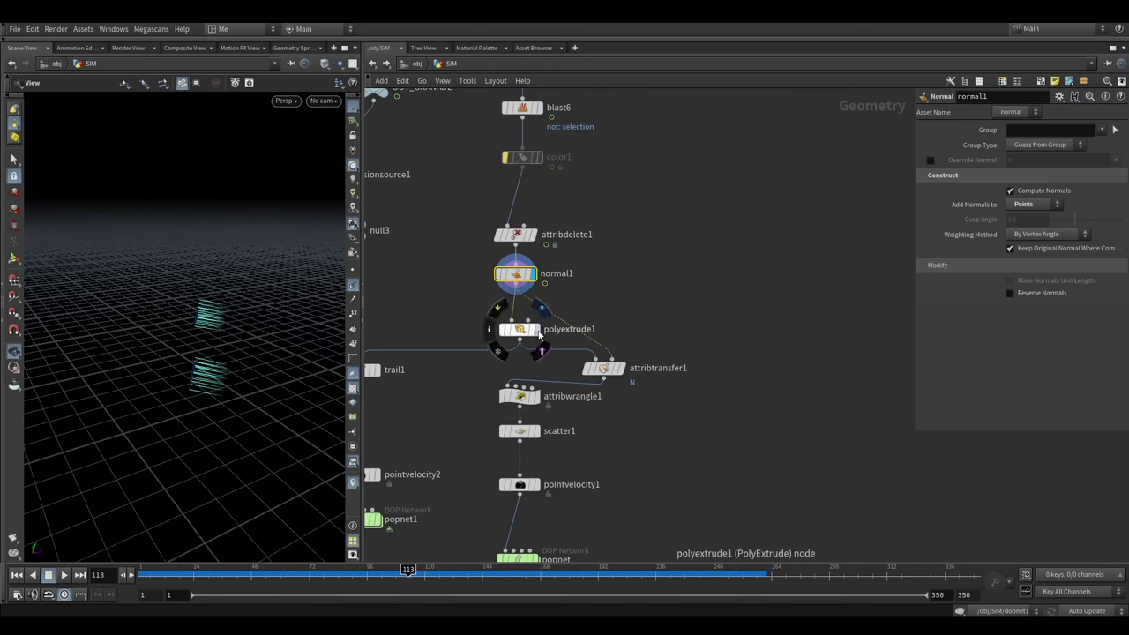
drag(184, 367, 211, 372)
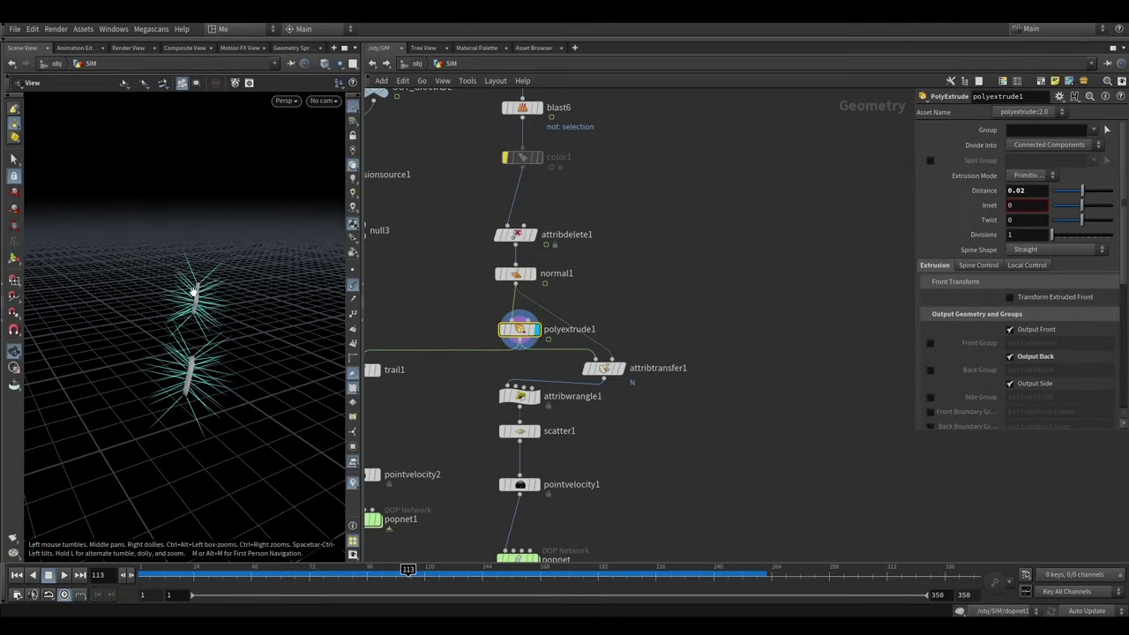
scroll(193, 294, up, 2)
mouse_move(166, 305)
mouse_down()
mouse_move(209, 310)
mouse_move(151, 308)
mouse_move(244, 305)
mouse_move(180, 305)
mouse_move(212, 304)
mouse_up()
click(615, 375)
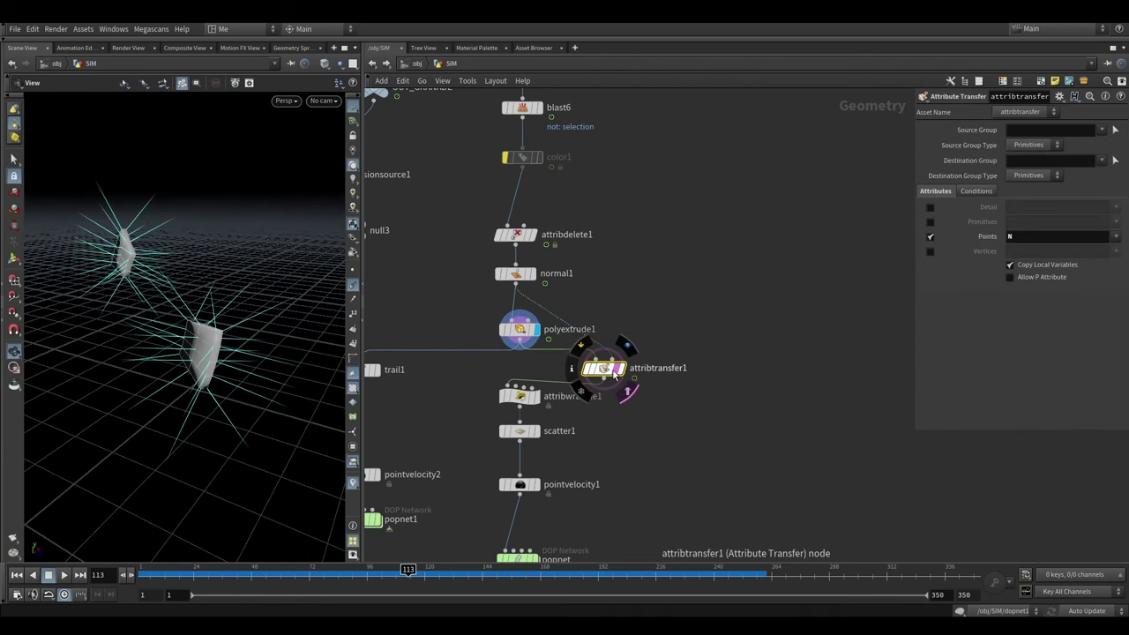
click(619, 370)
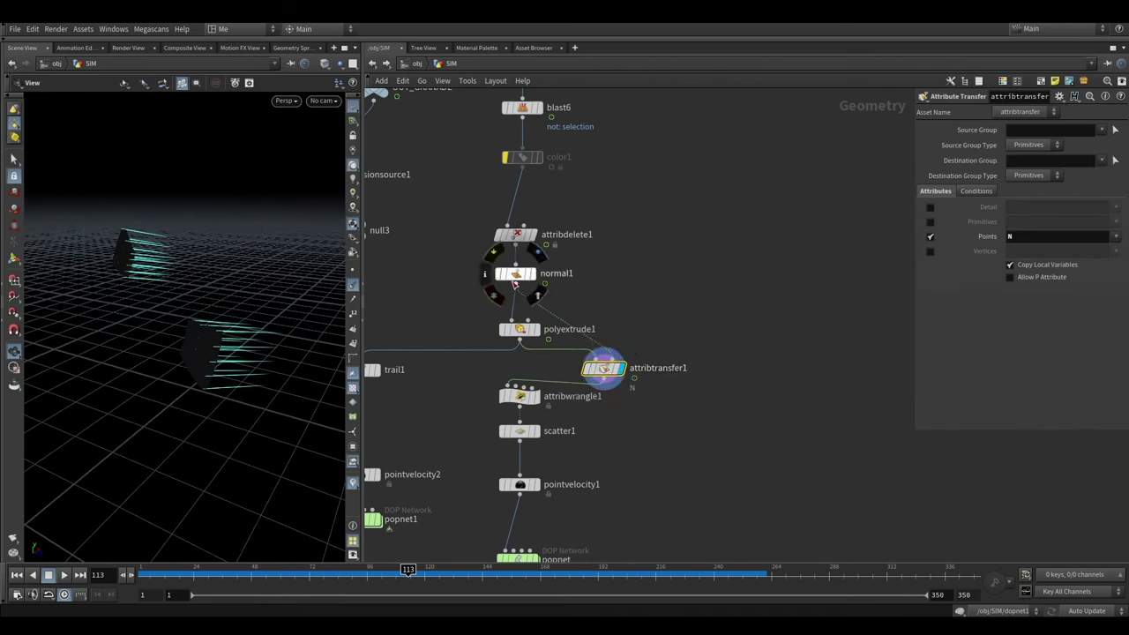
click(520, 331)
drag(177, 308, 222, 297)
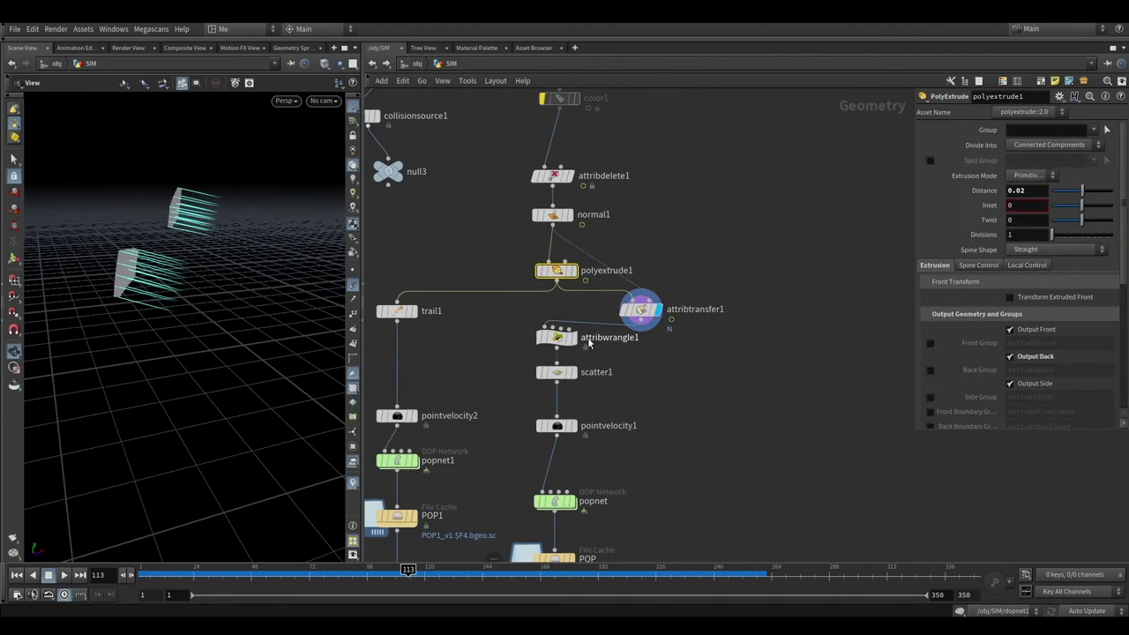
Inspect attribwrangle1's velocity VEX expression
click(550, 336)
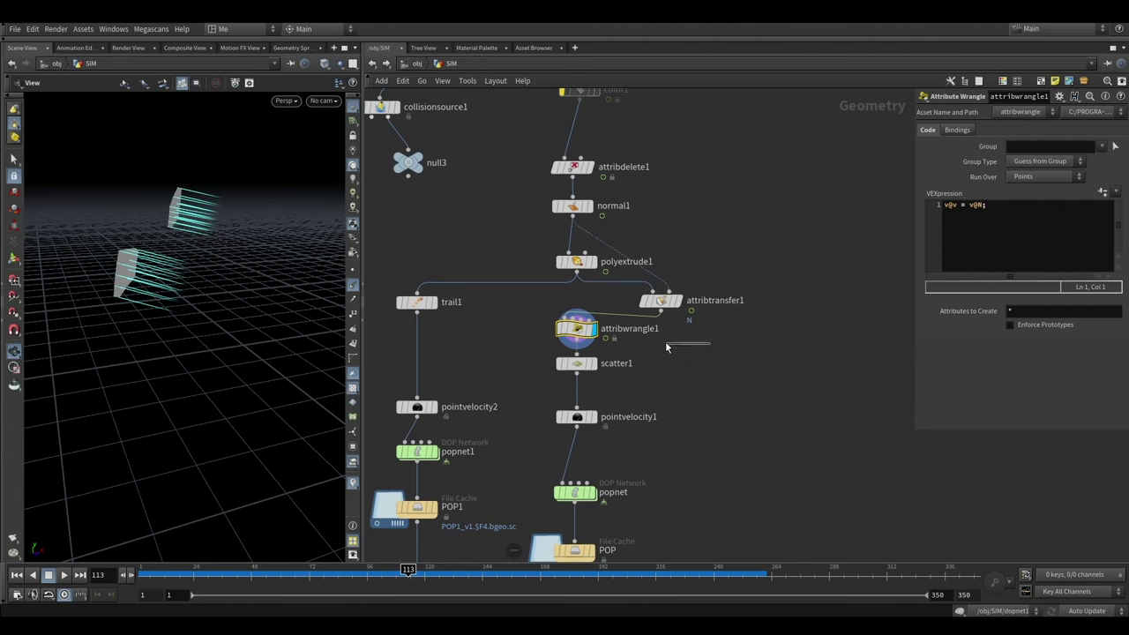
scroll(529, 336, down, 3)
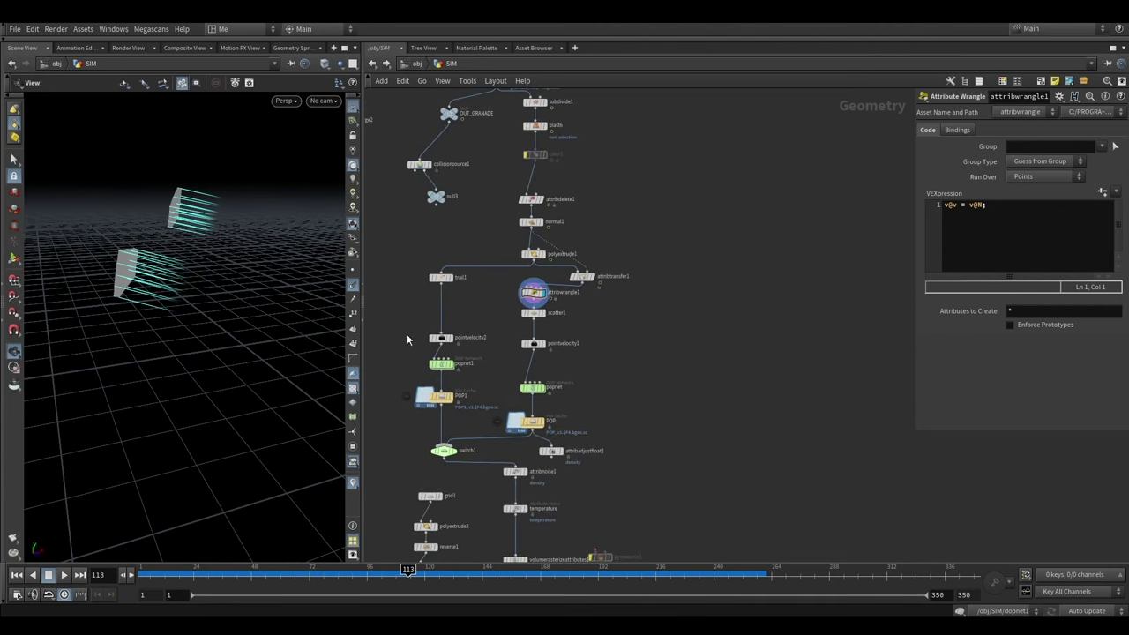
drag(194, 265, 212, 260)
scroll(562, 304, up, 4)
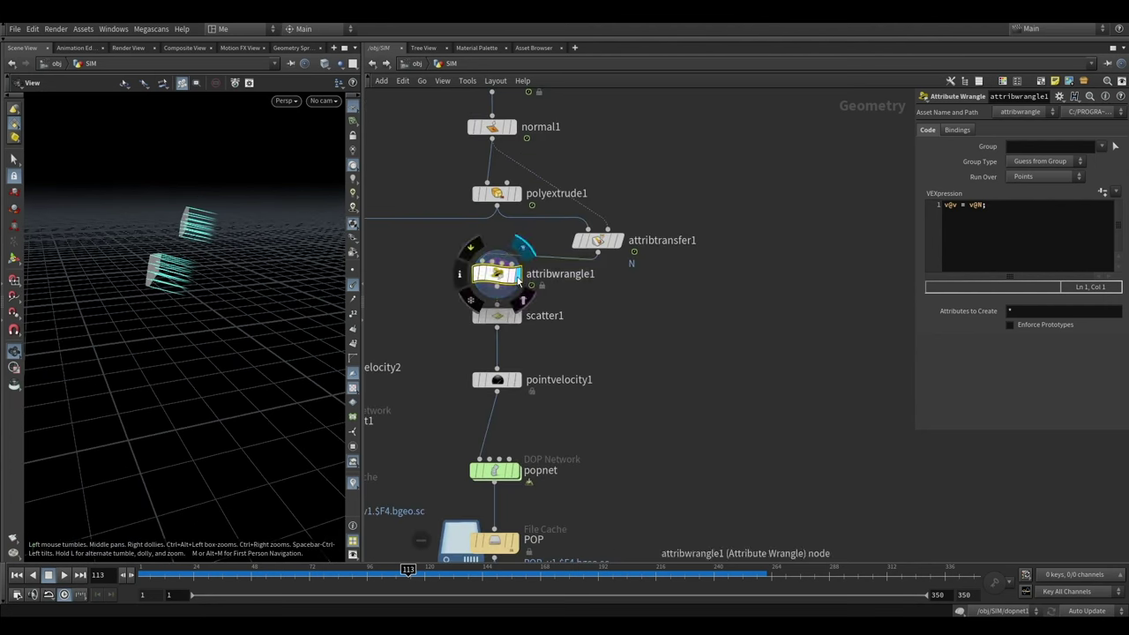
click(956, 206)
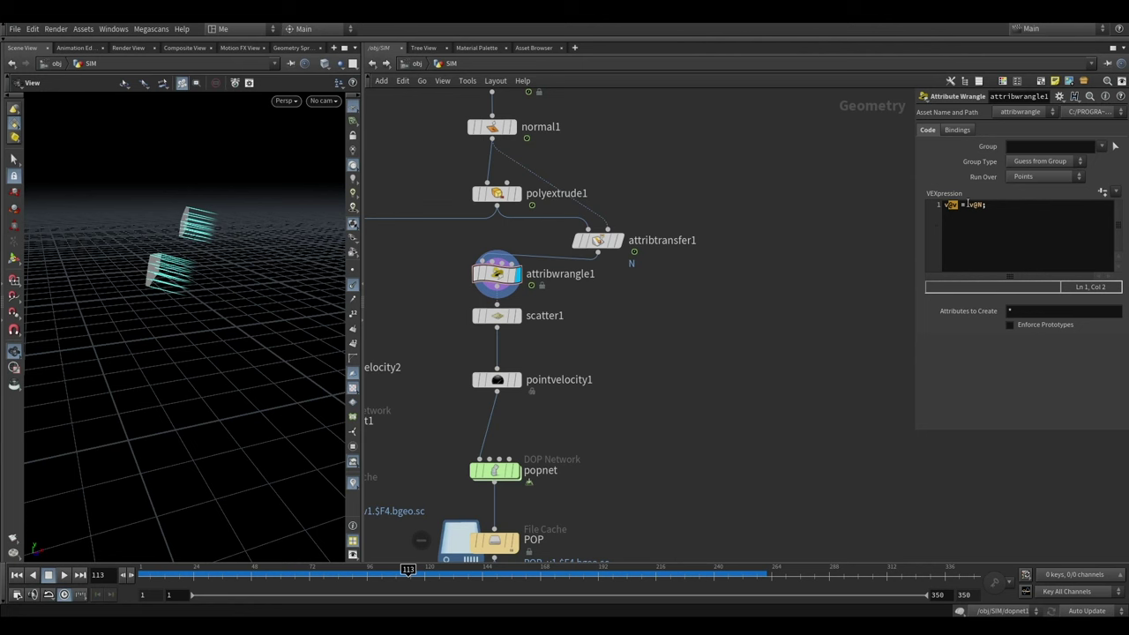
click(967, 204)
Display scatter1, then pointvelocity1, confirm its 576 points carry v, and select popnet
click(528, 276)
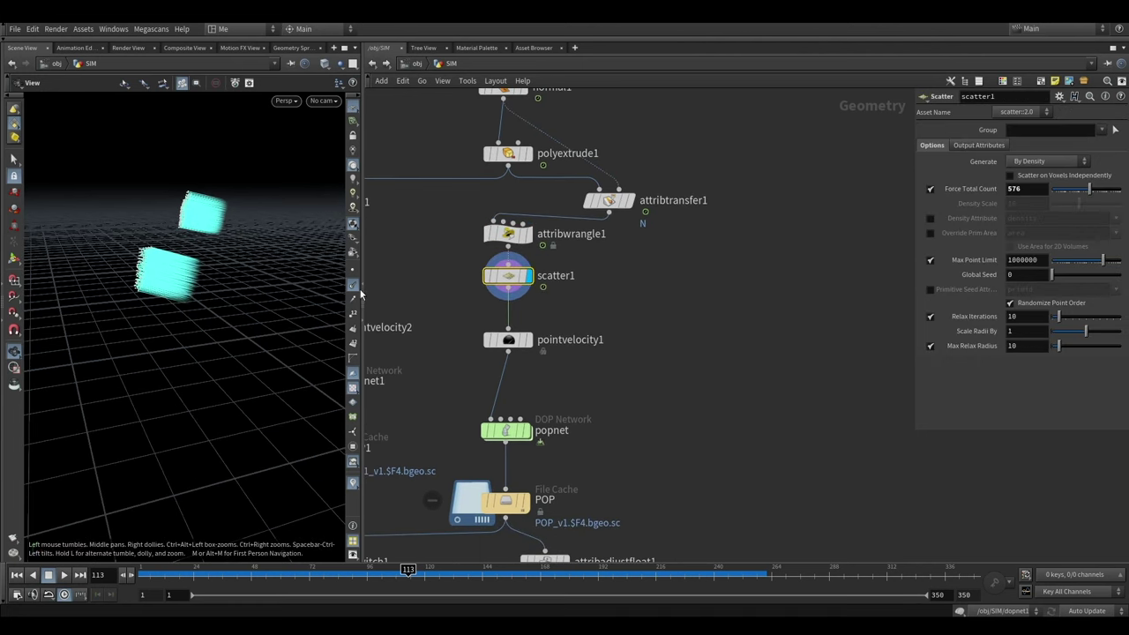
mouse_move(189, 270)
mouse_down()
mouse_move(156, 284)
mouse_move(181, 291)
mouse_up()
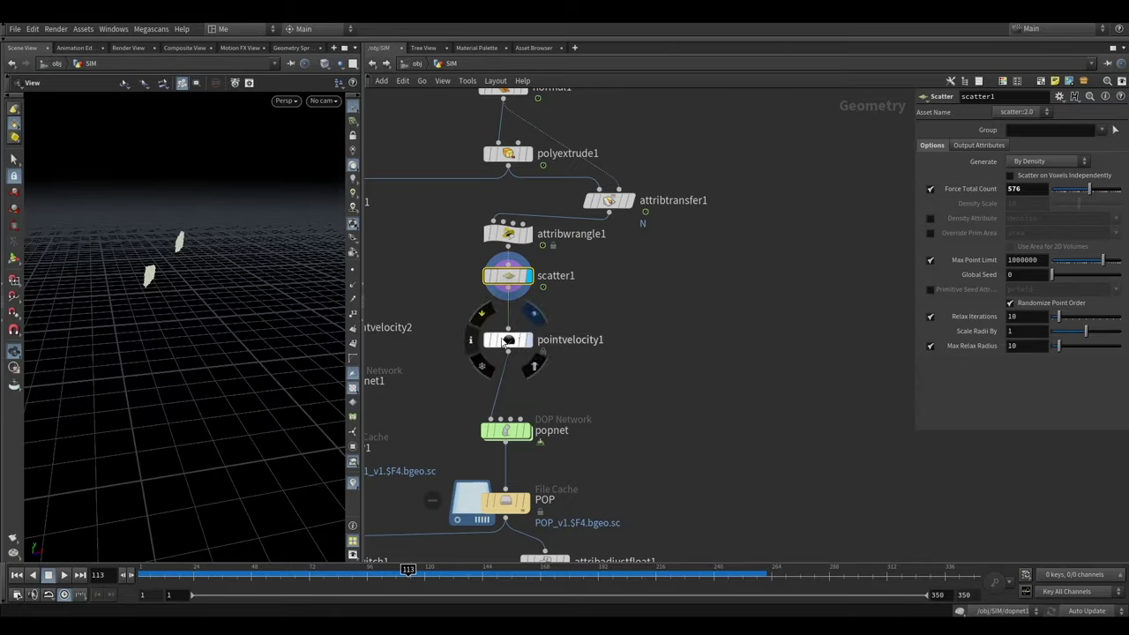
click(533, 314)
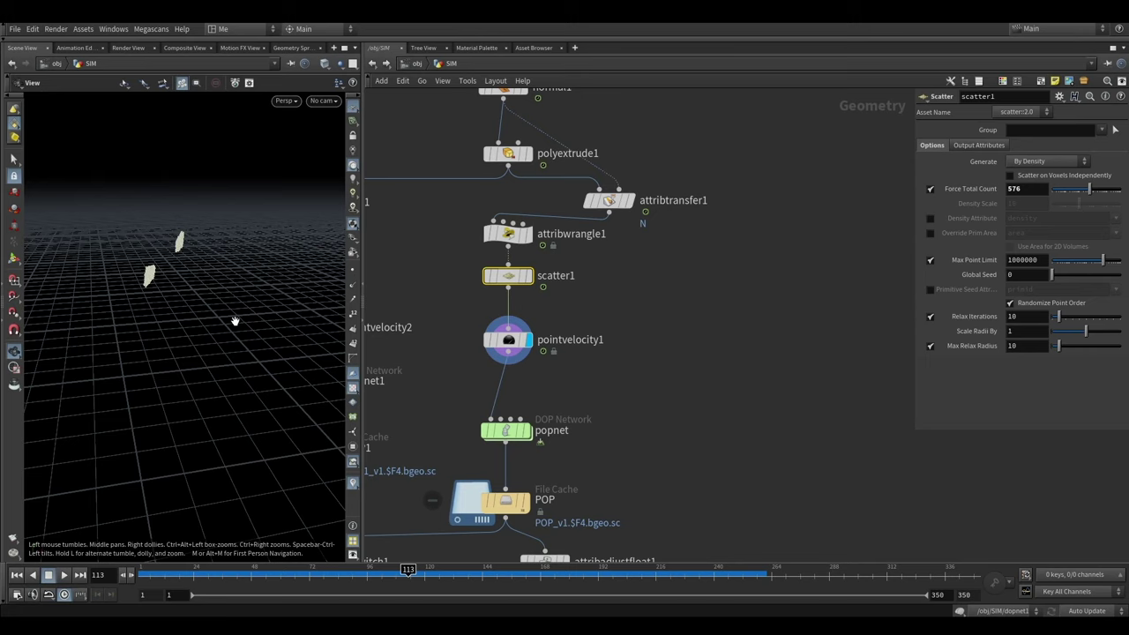
click(508, 234)
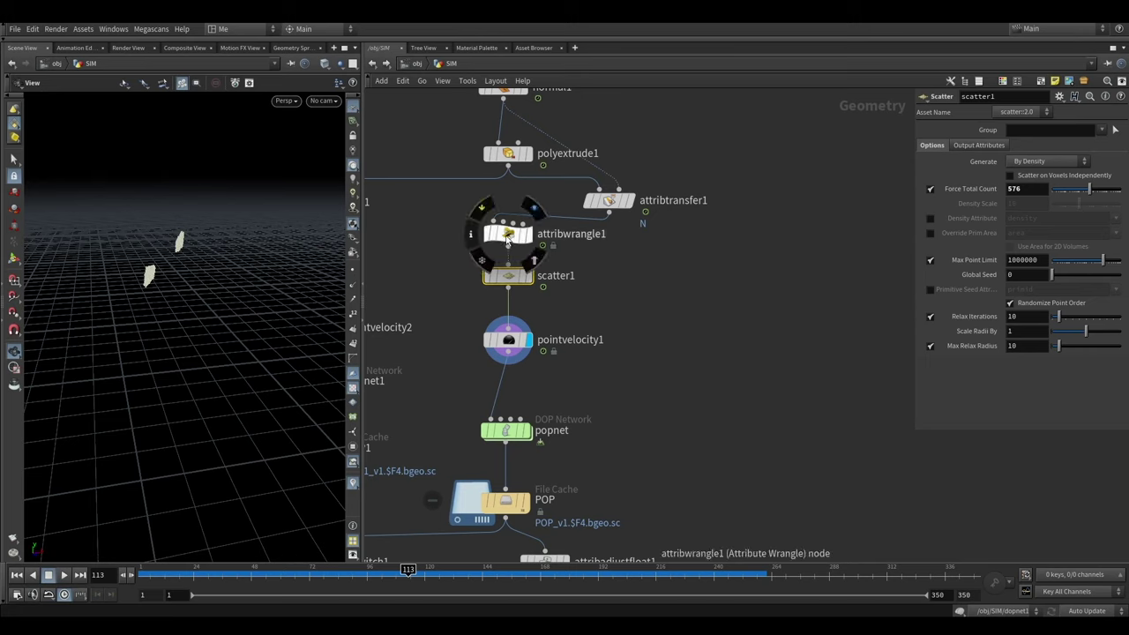
click(548, 343)
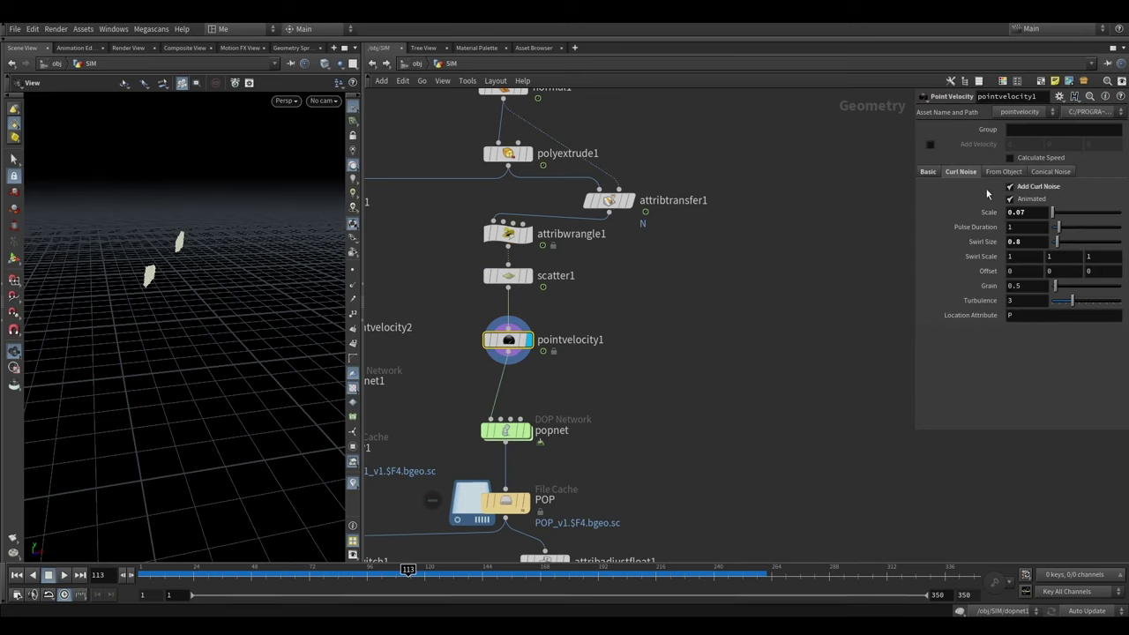
click(467, 344)
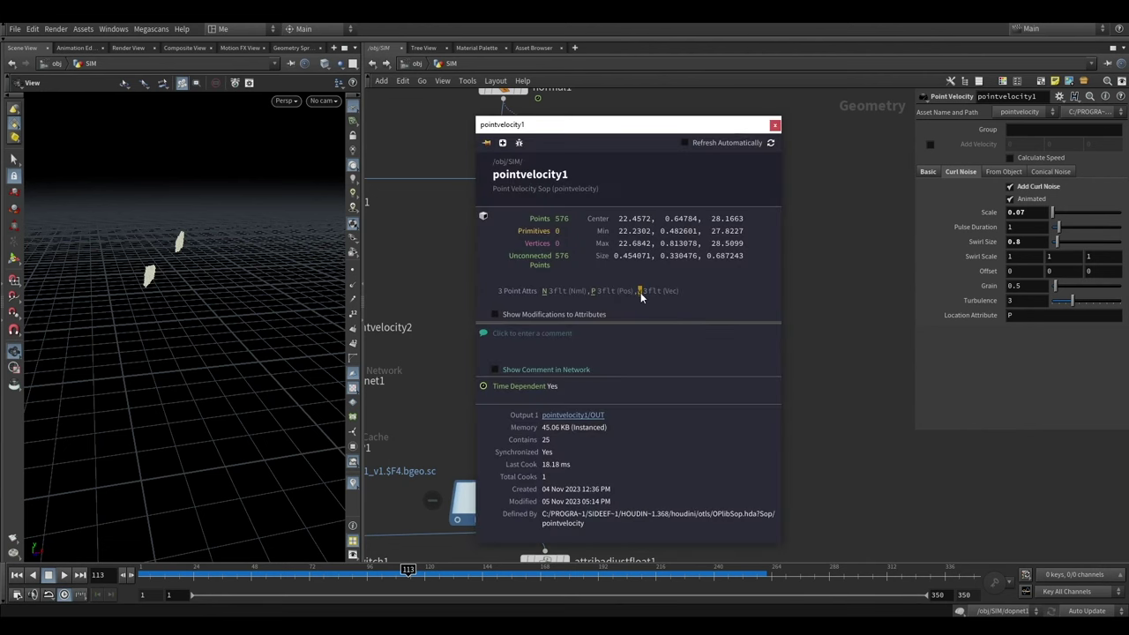
click(774, 125)
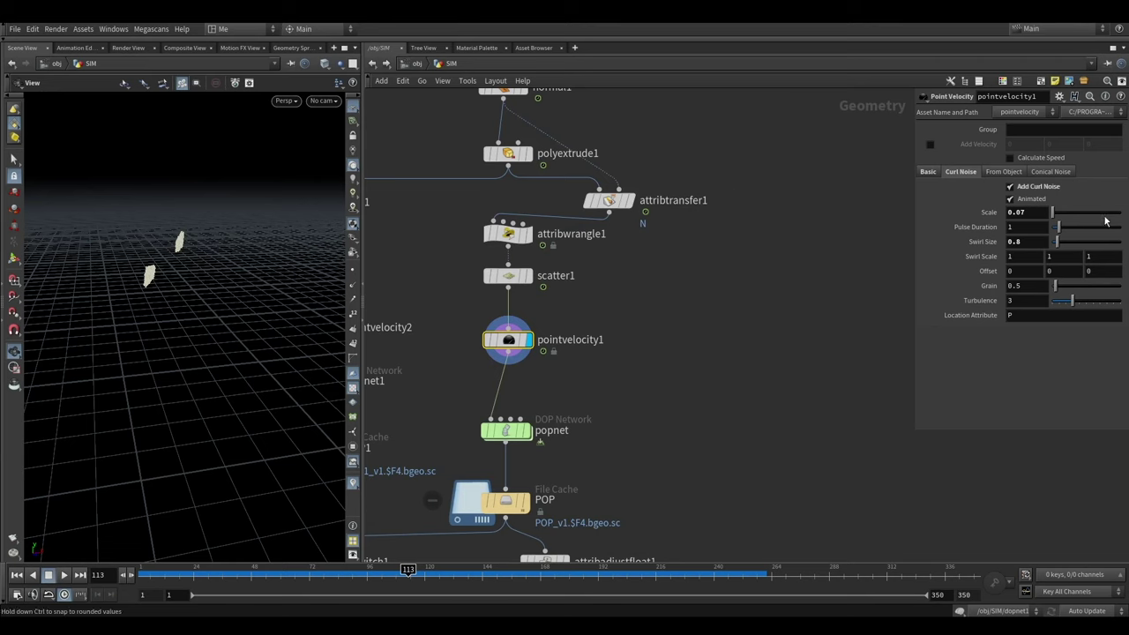
middle_drag(723, 409, 746, 290)
click(529, 313)
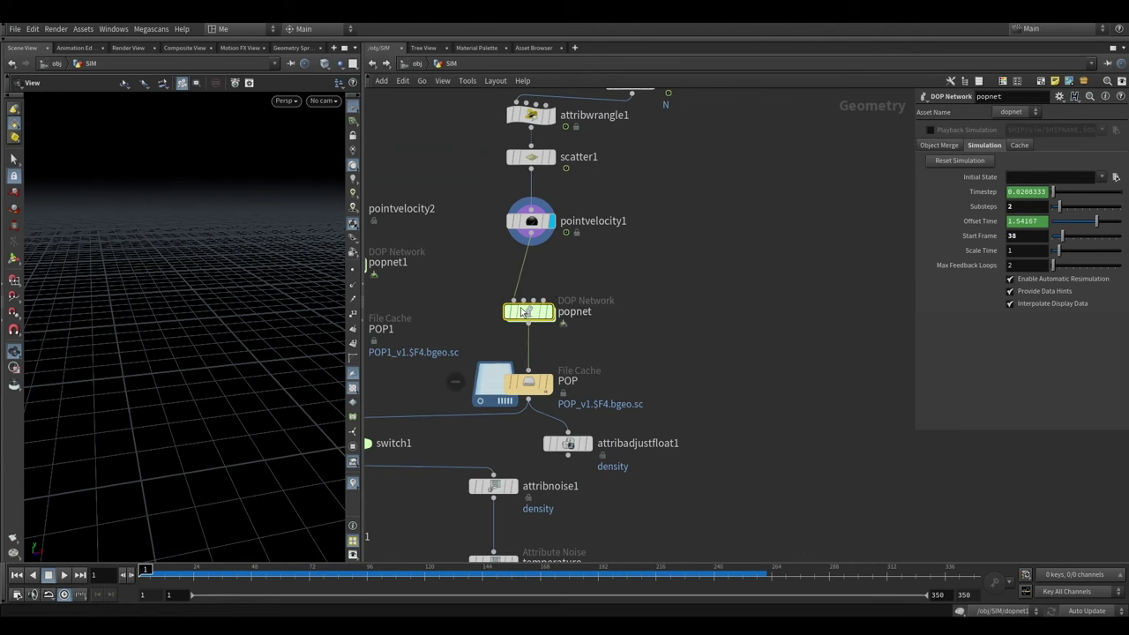
Inside popnet, review source_first_input's Source, Birth and Attributes tabs
key(i)
middle_drag(710, 336, 582, 305)
click(673, 172)
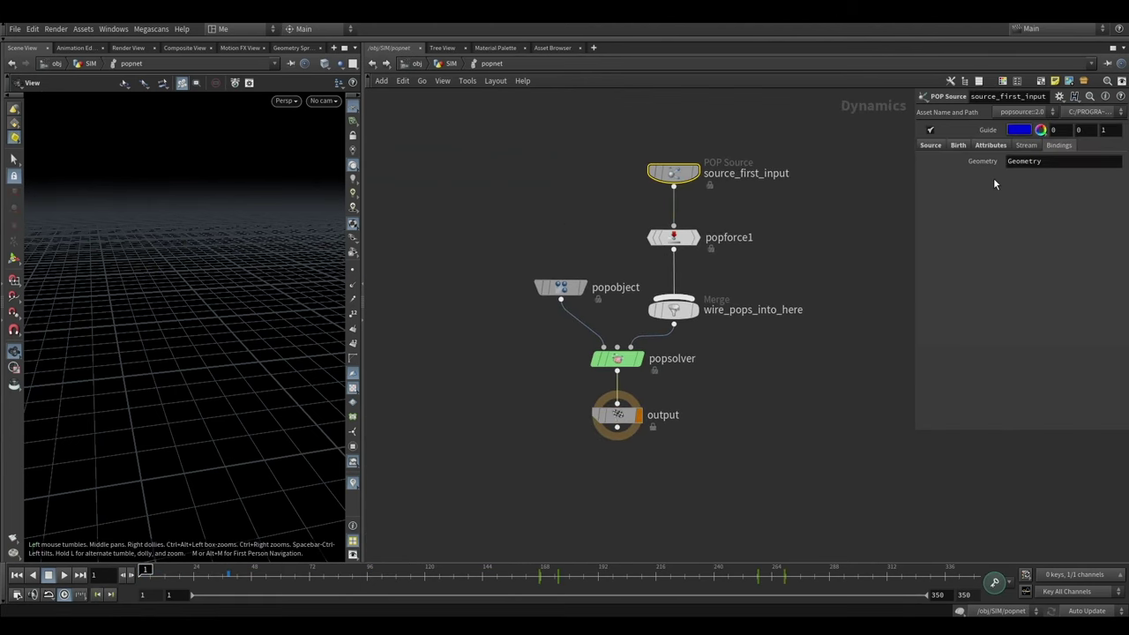
click(931, 145)
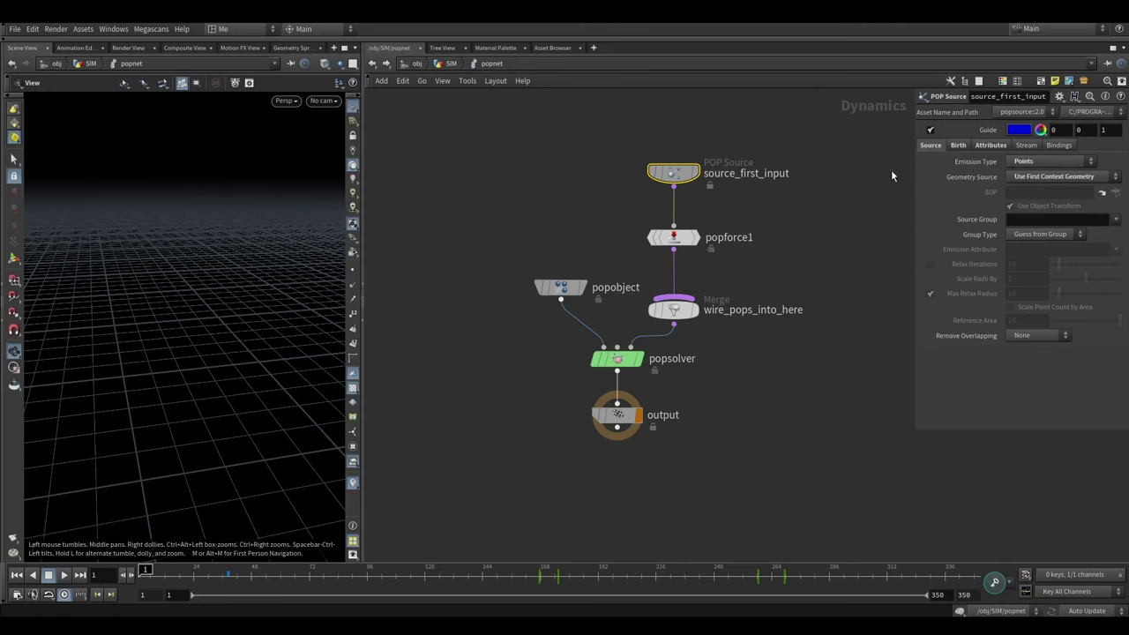
click(960, 145)
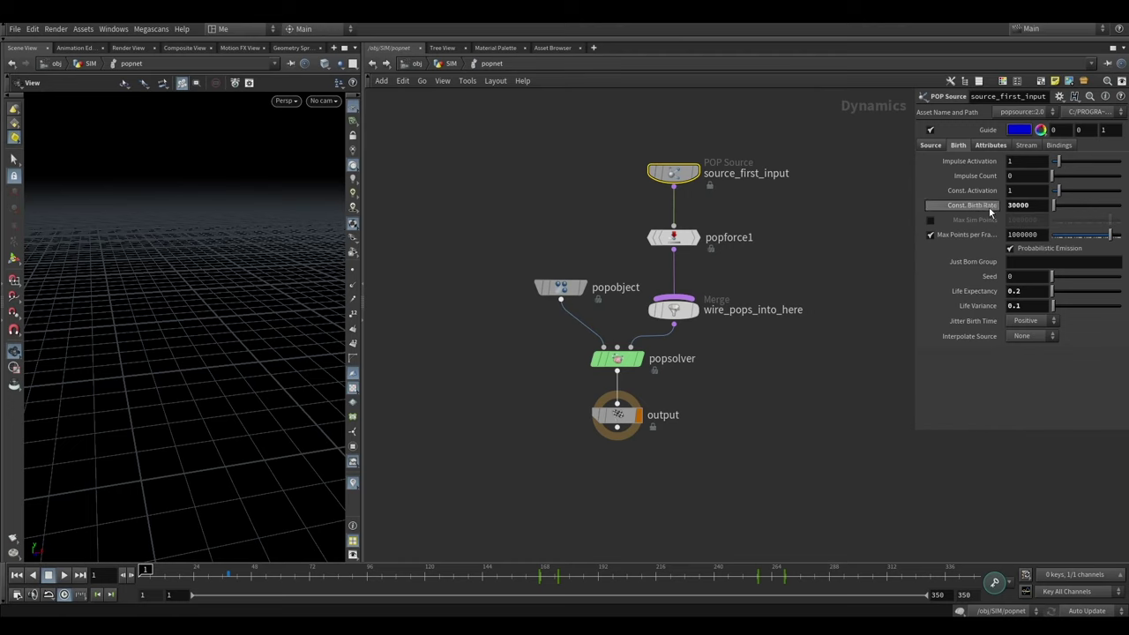
click(990, 147)
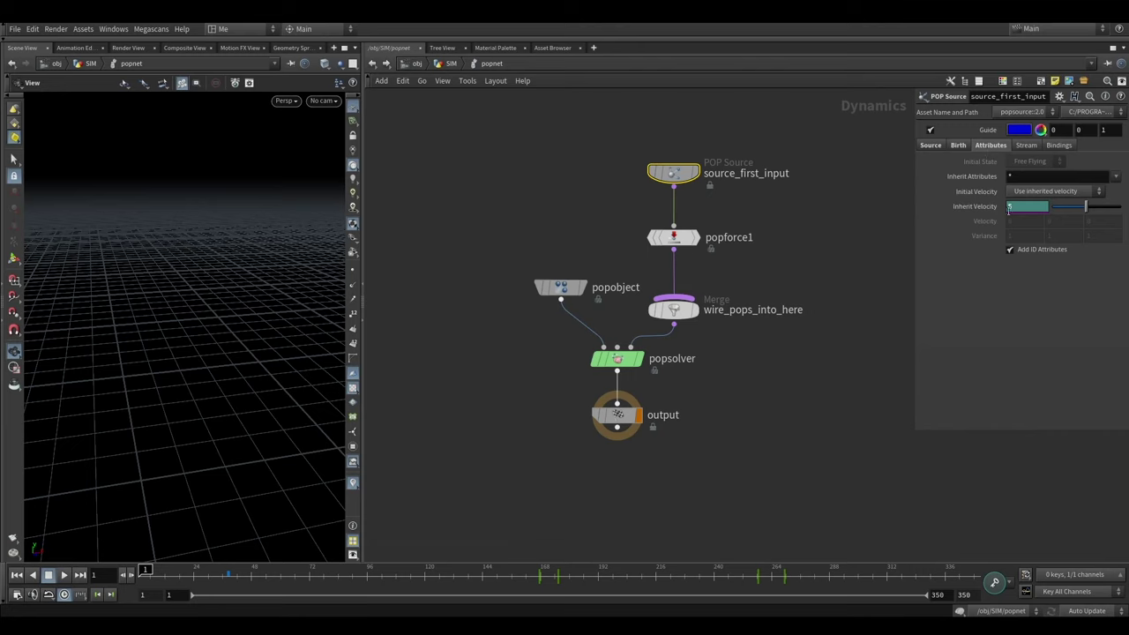
Scrub the particle sim to frames 156–163 and raise Inherit Velocity to 10, then 15
click(521, 575)
key(Escape)
mouse_move(299, 574)
mouse_down()
mouse_move(518, 582)
mouse_move(441, 574)
mouse_up()
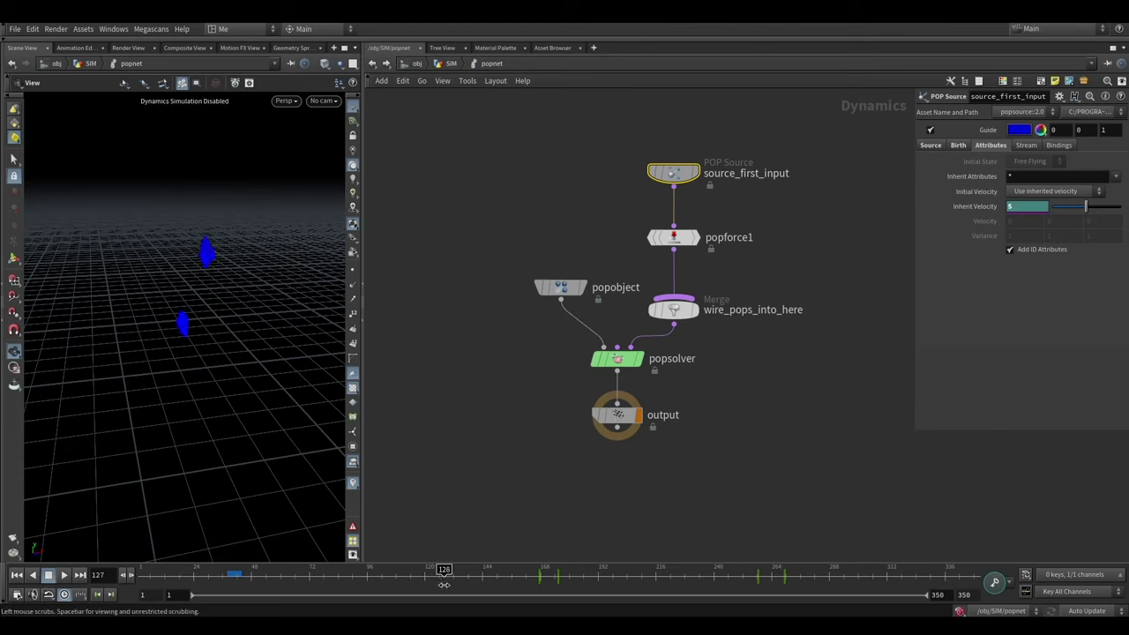
mouse_move(213, 337)
mouse_down()
mouse_move(247, 368)
mouse_move(211, 301)
mouse_up()
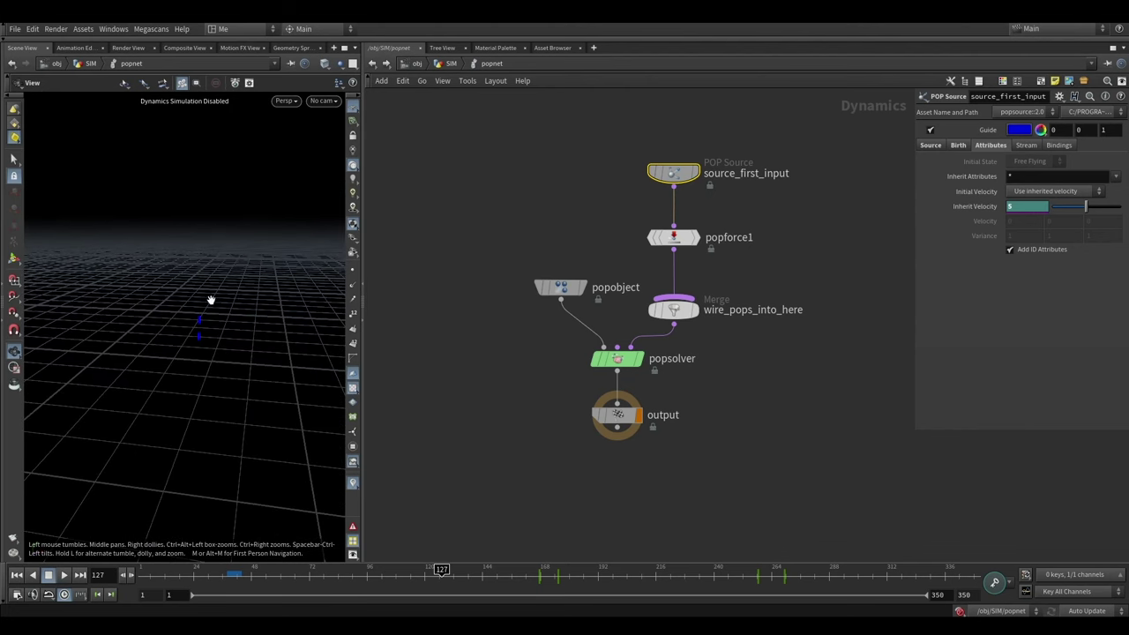
click(424, 571)
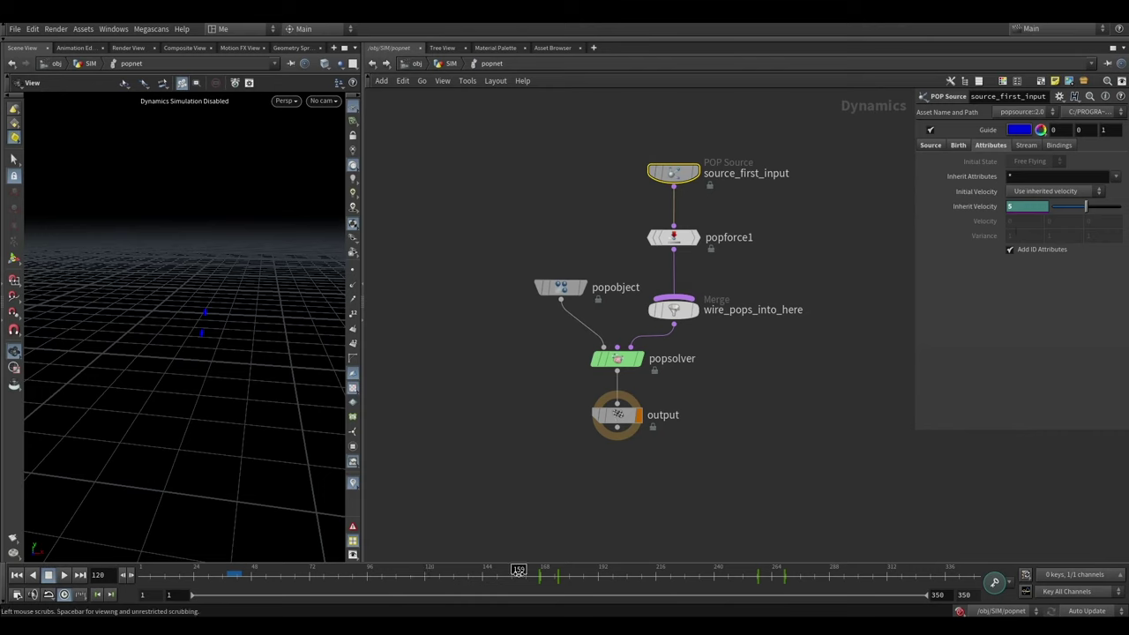
drag(519, 571, 552, 582)
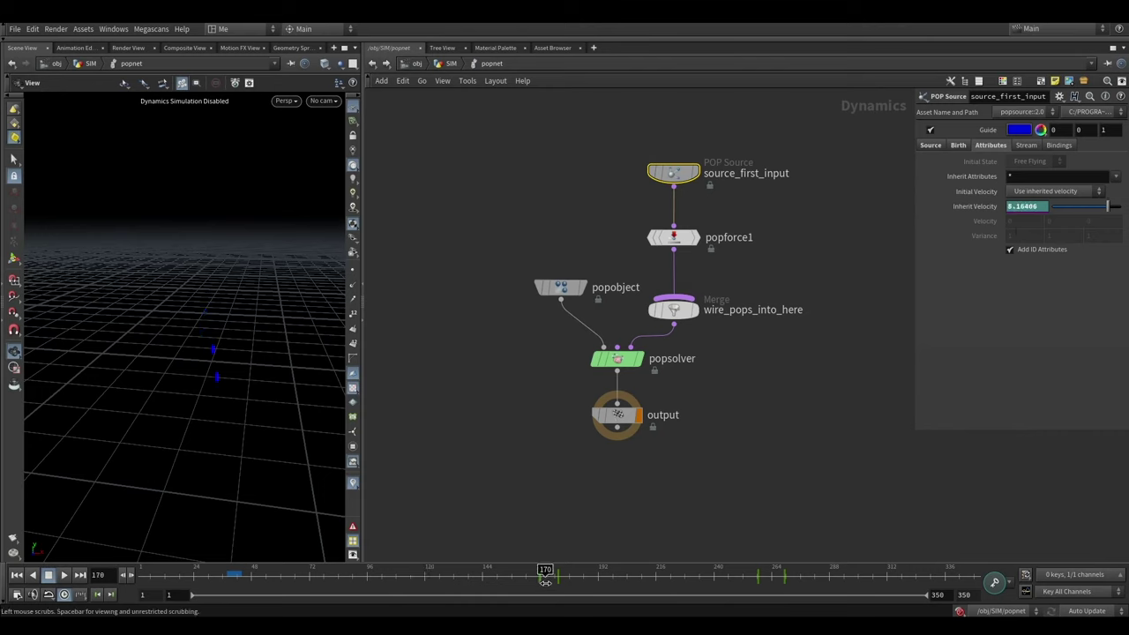
drag(545, 581, 548, 583)
mouse_move(554, 575)
mouse_down()
mouse_move(529, 575)
mouse_move(566, 576)
mouse_move(502, 575)
mouse_move(833, 579)
mouse_move(476, 572)
mouse_up()
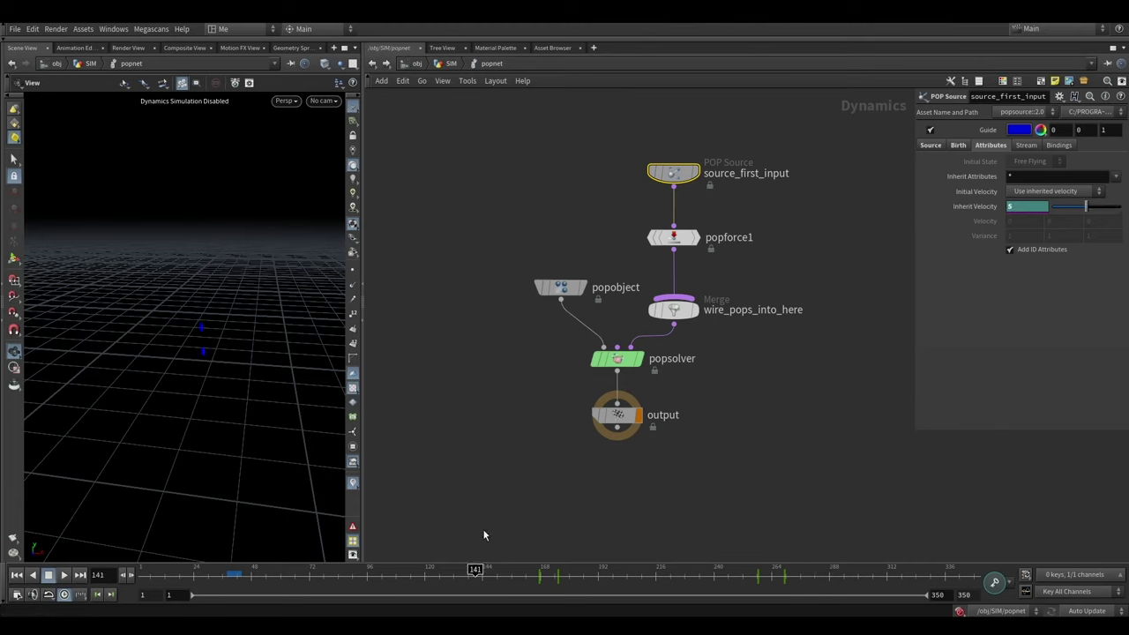
Rewind to frame 1, check popforce1's noise (amplitude 2.33, turbulence 3), and go up to SIM
key(ctrl+Up)
click(674, 237)
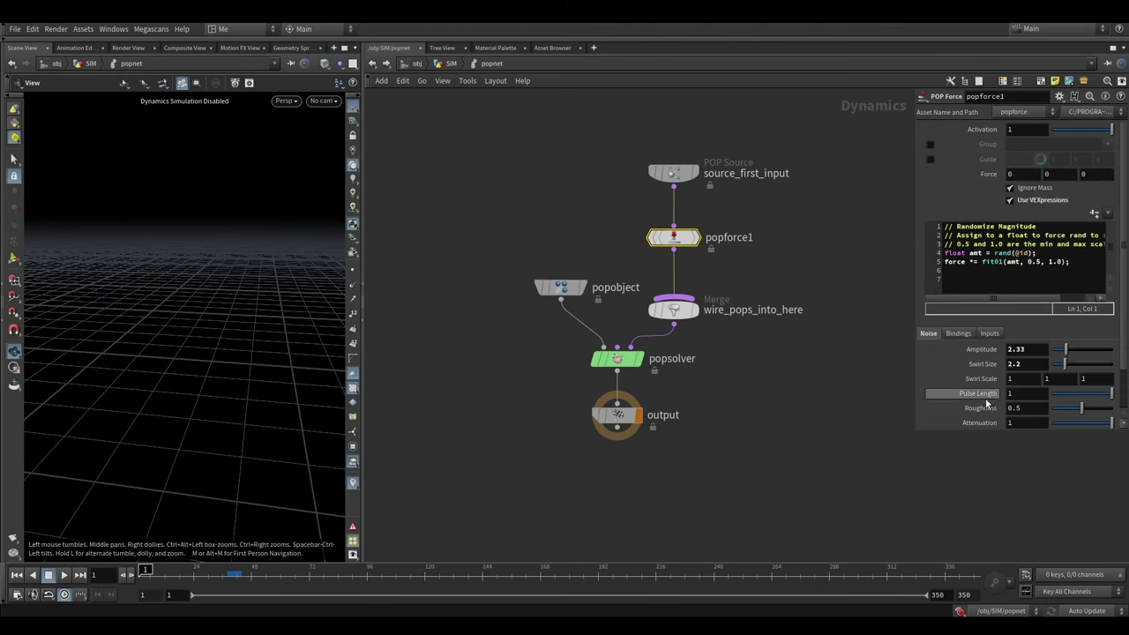
scroll(1015, 382, down, 2)
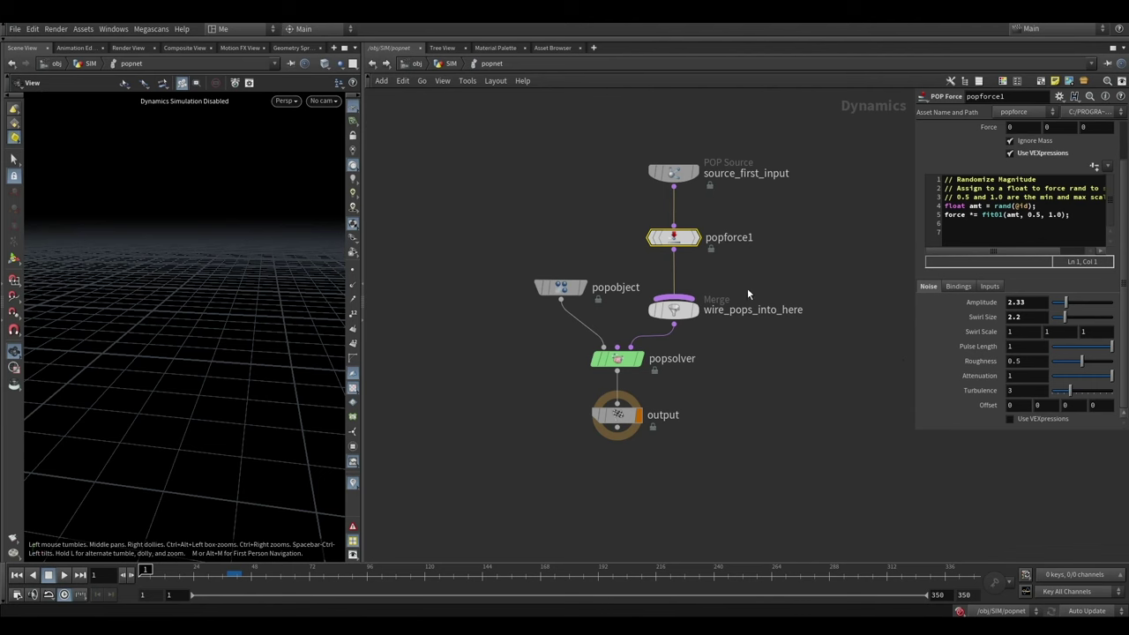
click(451, 67)
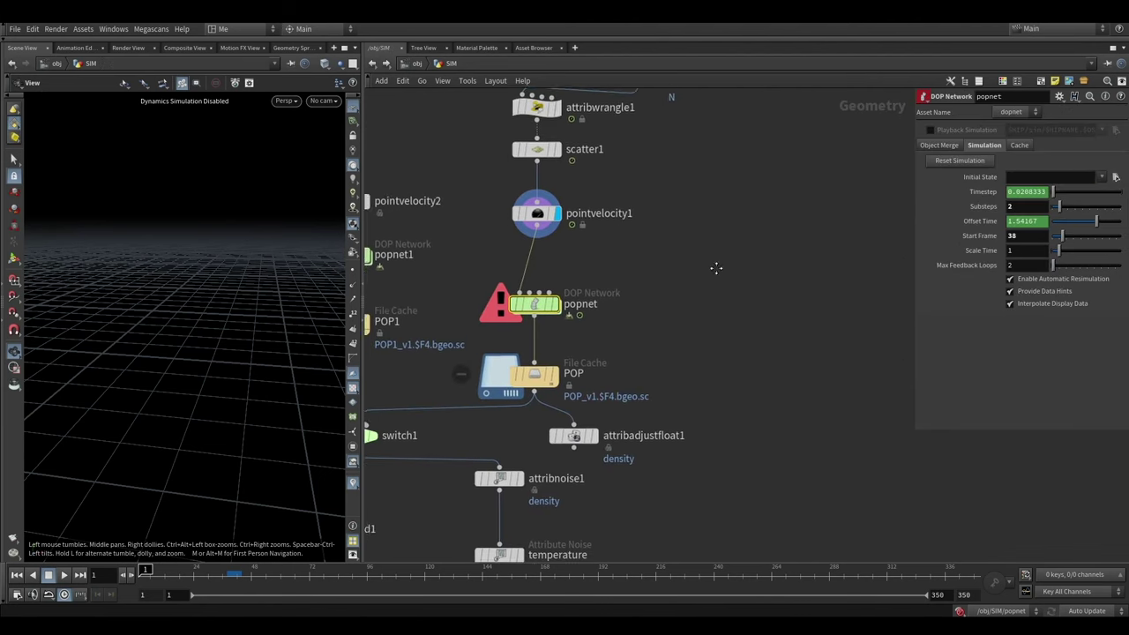
Play the POP file cache's particles for frames 1–350, stopping at frame 64
click(605, 284)
scroll(156, 282, up, 5)
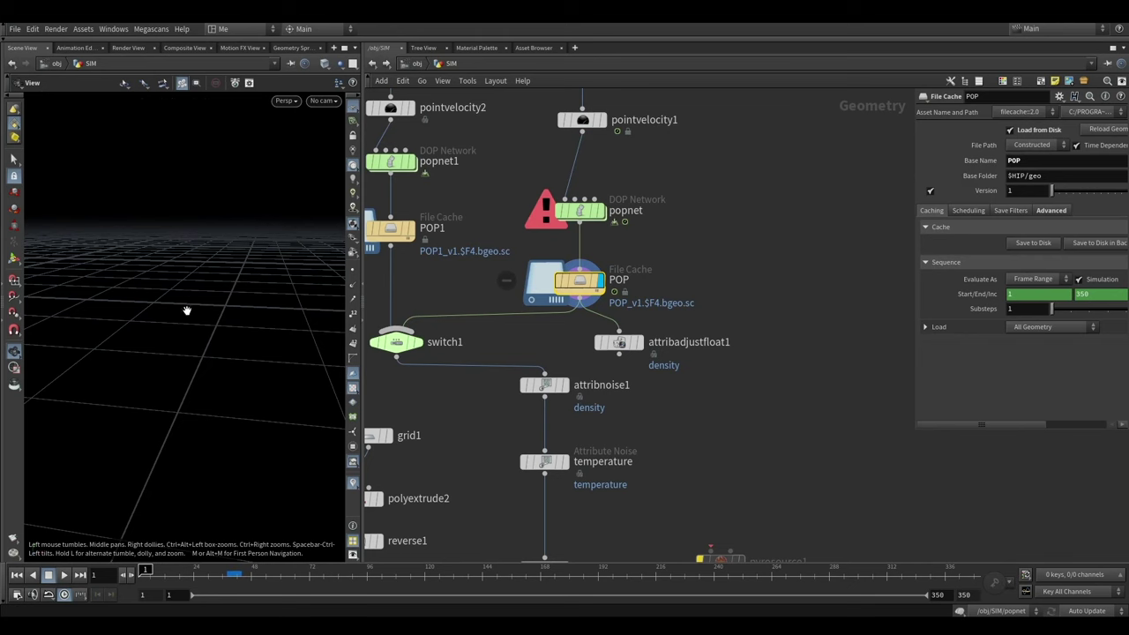
scroll(190, 322, down, 2)
scroll(172, 450, down, 2)
scroll(169, 443, down, 2)
scroll(156, 361, down, 2)
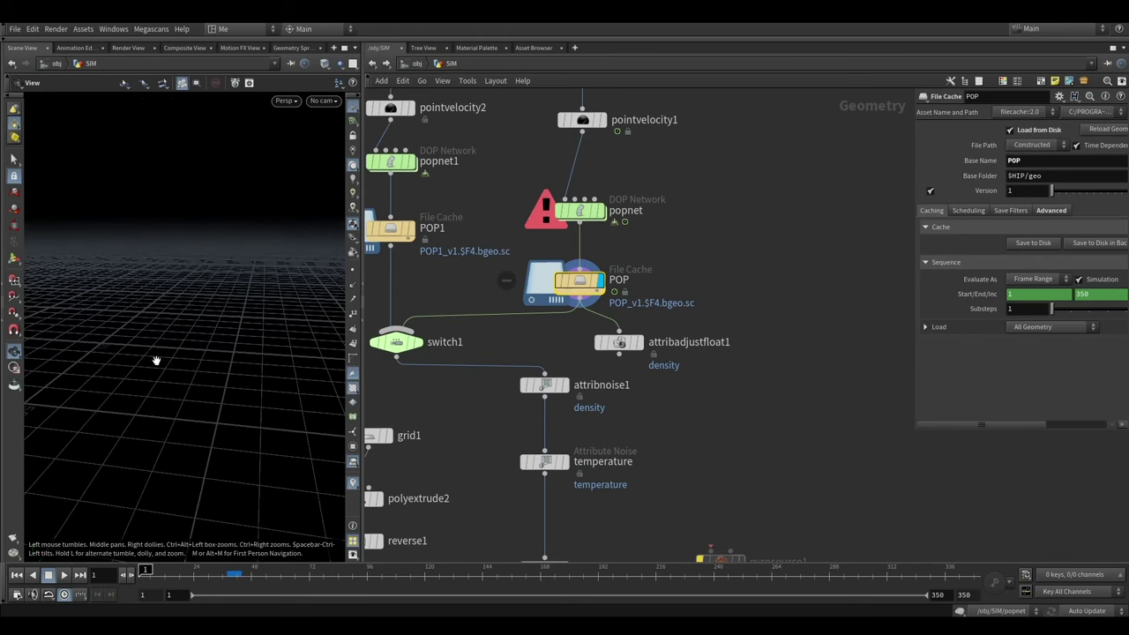
scroll(451, 276, down, 3)
middle_drag(451, 277, 466, 334)
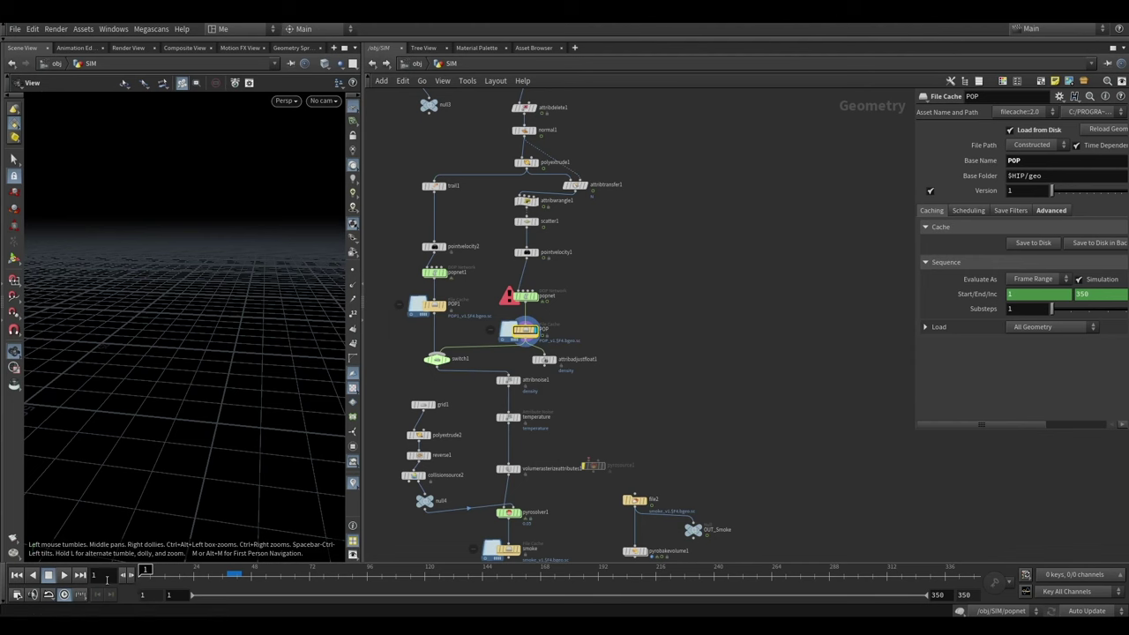
click(63, 574)
scroll(94, 397, up, 2)
scroll(177, 386, up, 2)
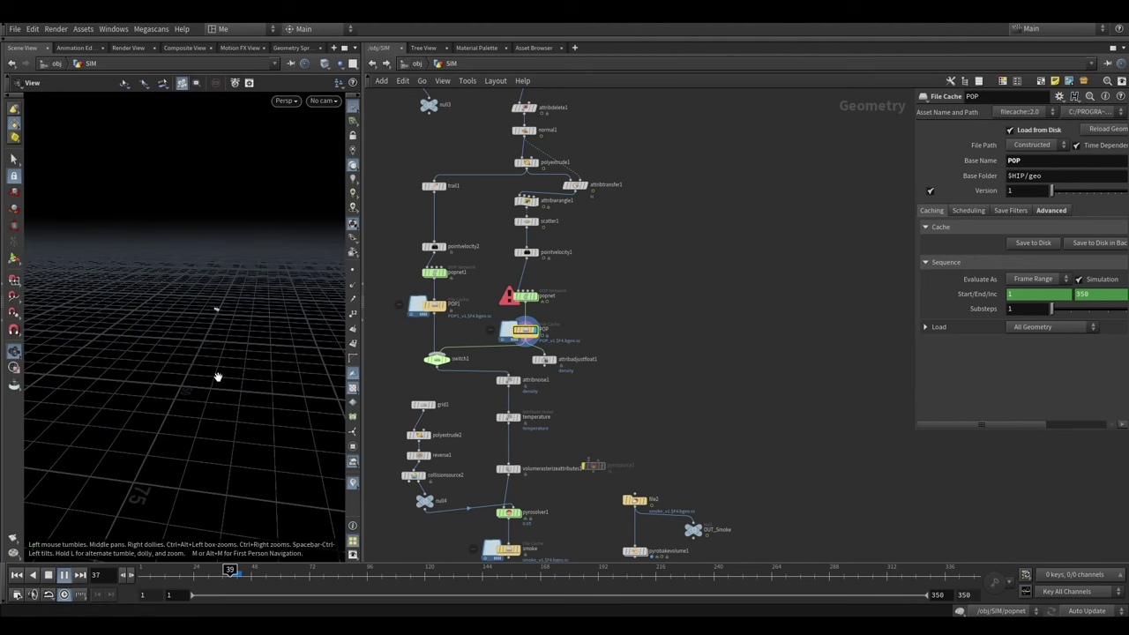
scroll(245, 321, up, 2)
scroll(249, 327, down, 2)
key(Escape)
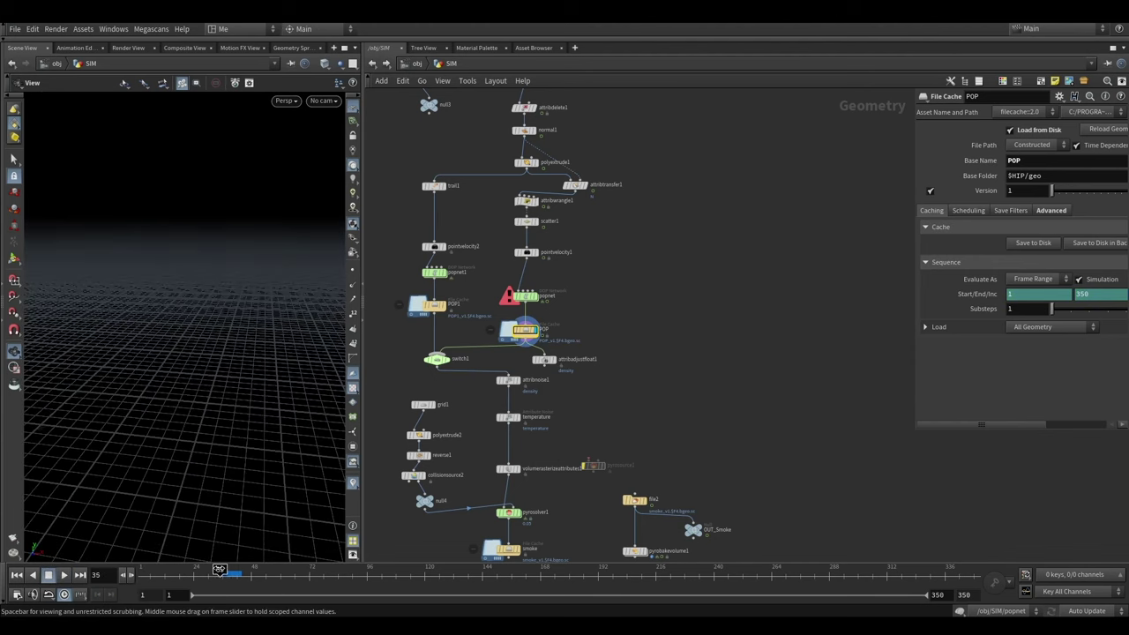
mouse_move(253, 321)
mouse_down()
mouse_move(199, 371)
mouse_move(339, 358)
mouse_up()
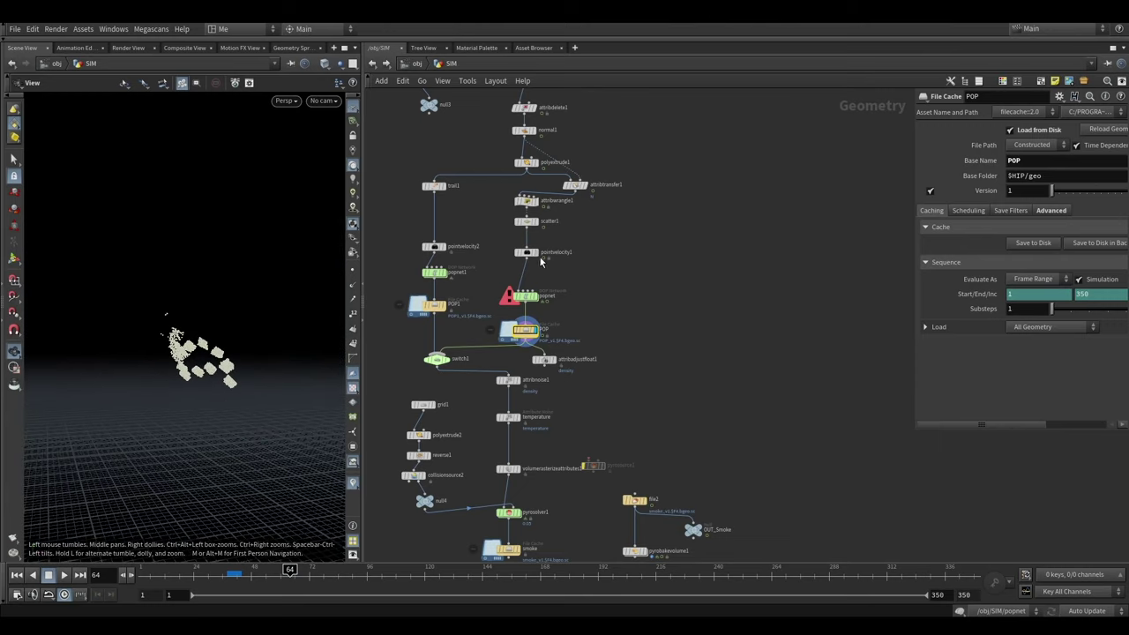
Compare scatter1's points with the POP cache output at frame 58
click(538, 221)
click(526, 222)
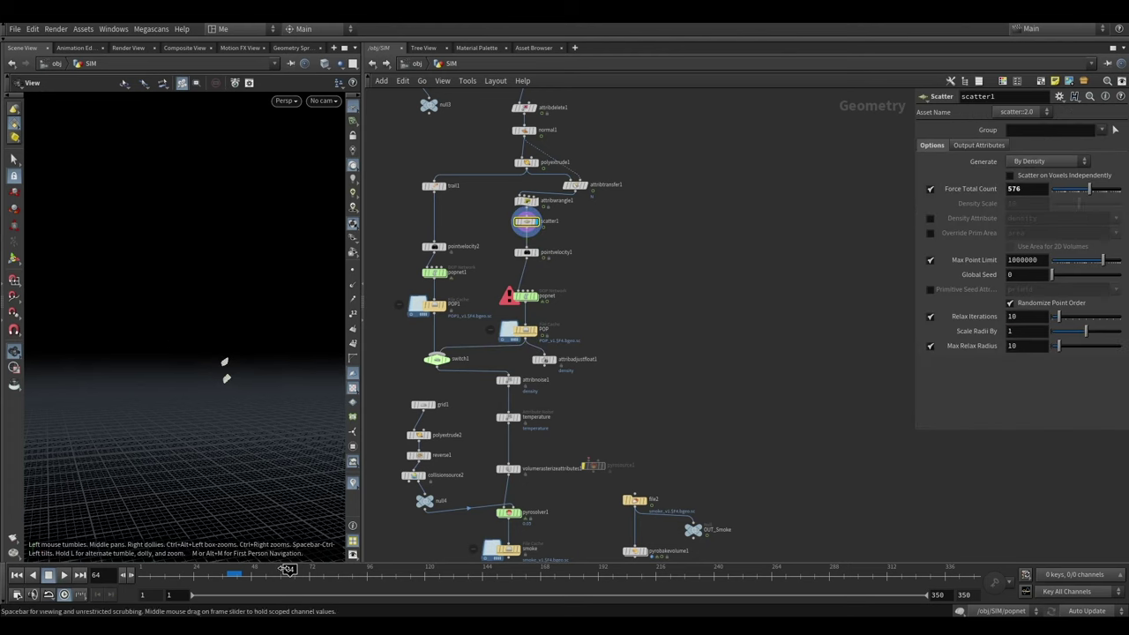
mouse_move(288, 569)
mouse_down()
mouse_move(268, 569)
mouse_move(290, 571)
mouse_up()
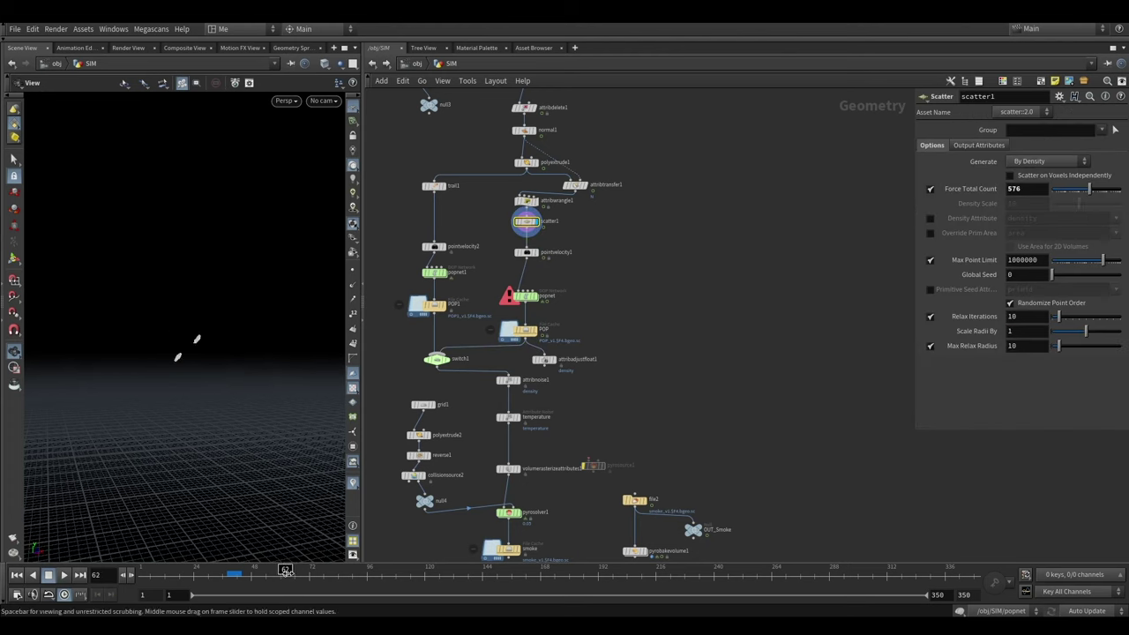
click(538, 331)
click(524, 330)
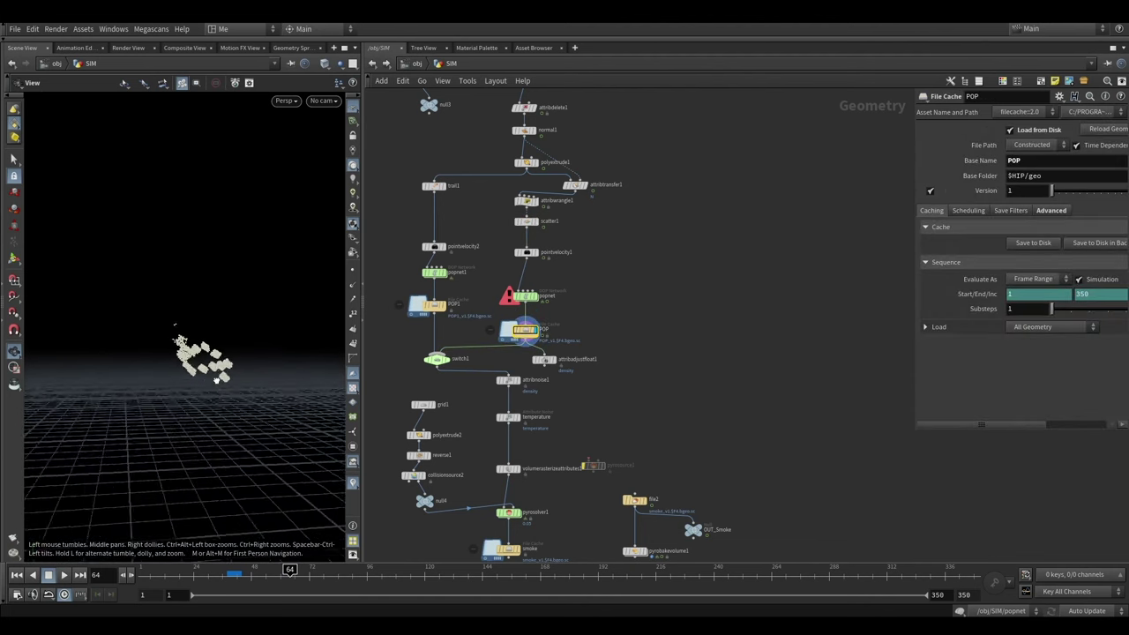
Scrub the cached particles to frames 74, 96 and 117, then select switch1
drag(290, 569, 315, 571)
drag(300, 494, 249, 336)
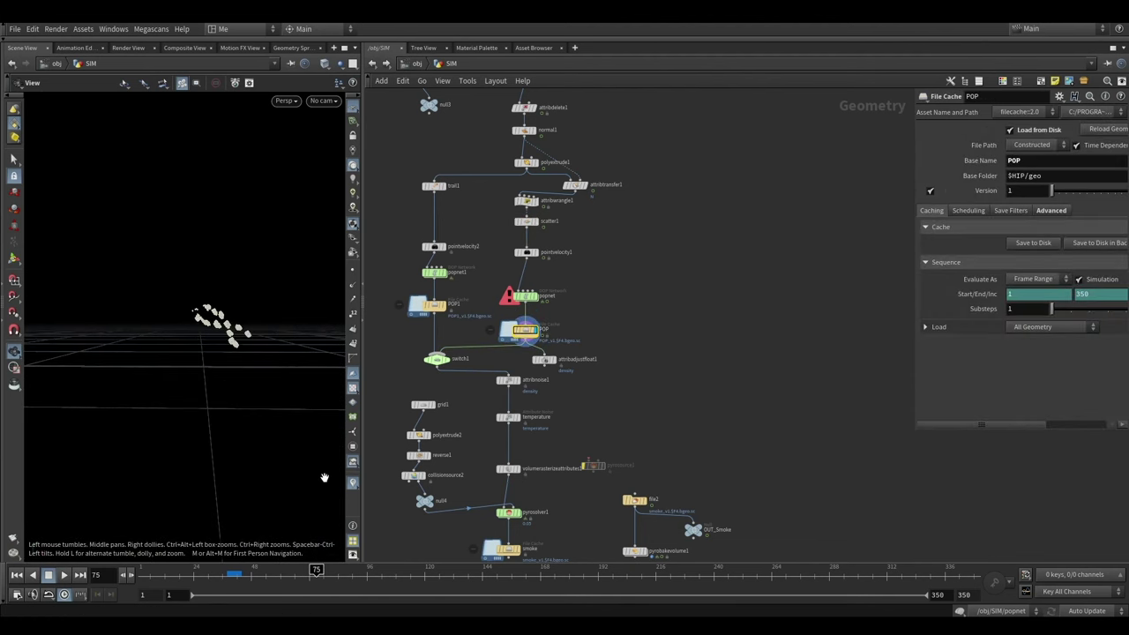
drag(316, 570, 367, 570)
mouse_move(212, 423)
mouse_down()
mouse_move(94, 397)
mouse_move(123, 302)
mouse_up()
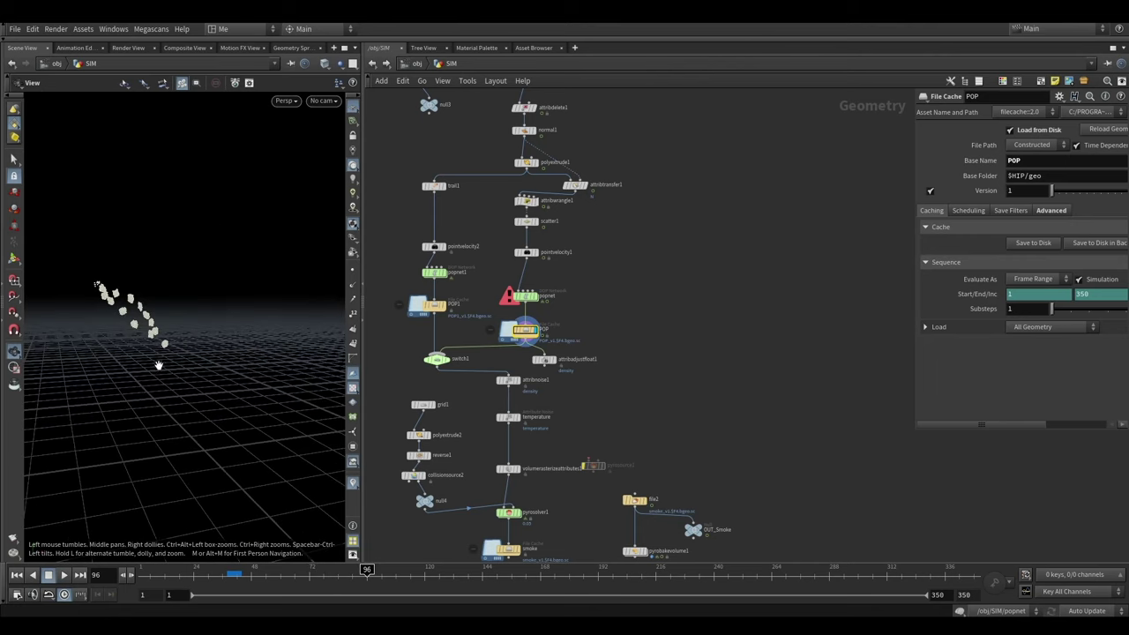
drag(367, 571, 415, 571)
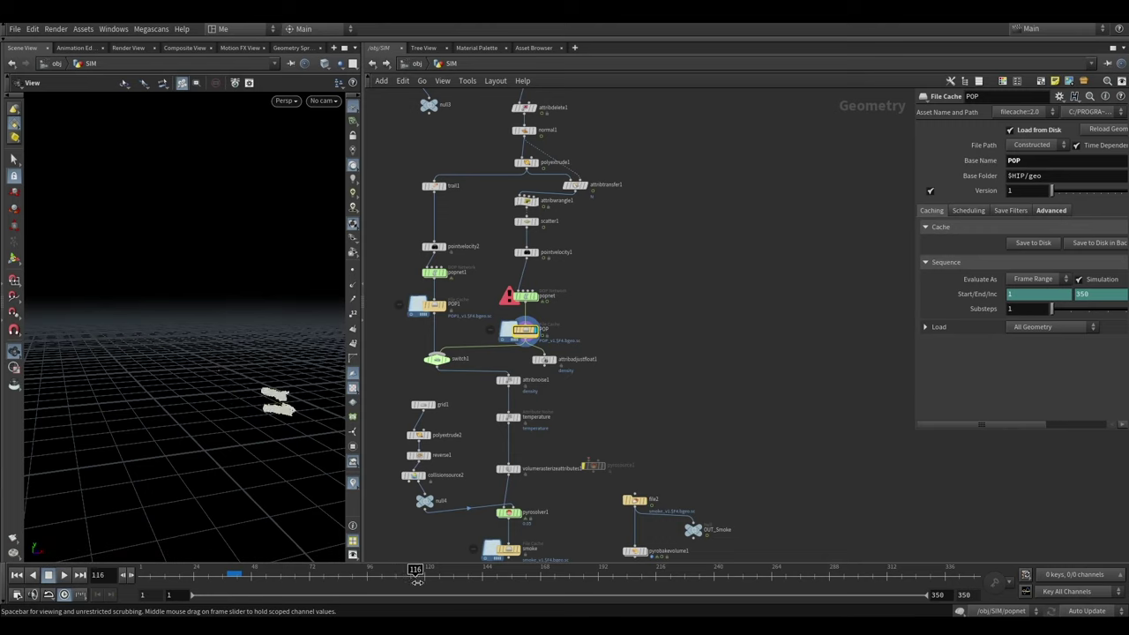
click(437, 359)
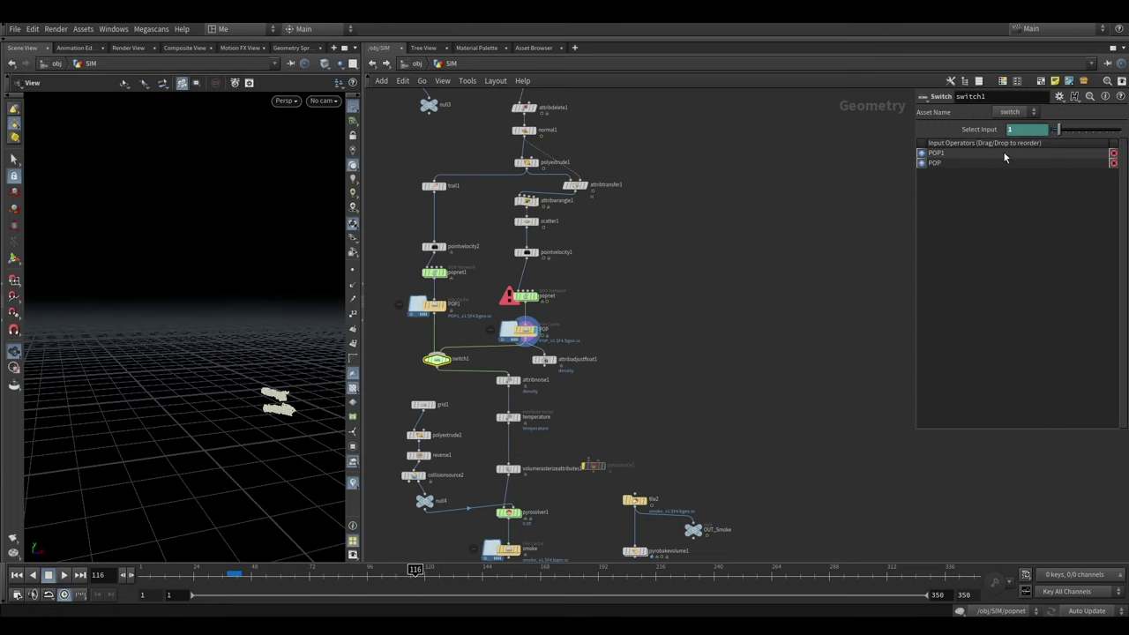
Set switch1's Select Input to $F>112 and check the particles at frames 111 and 132
click(1023, 128)
text($F>112)
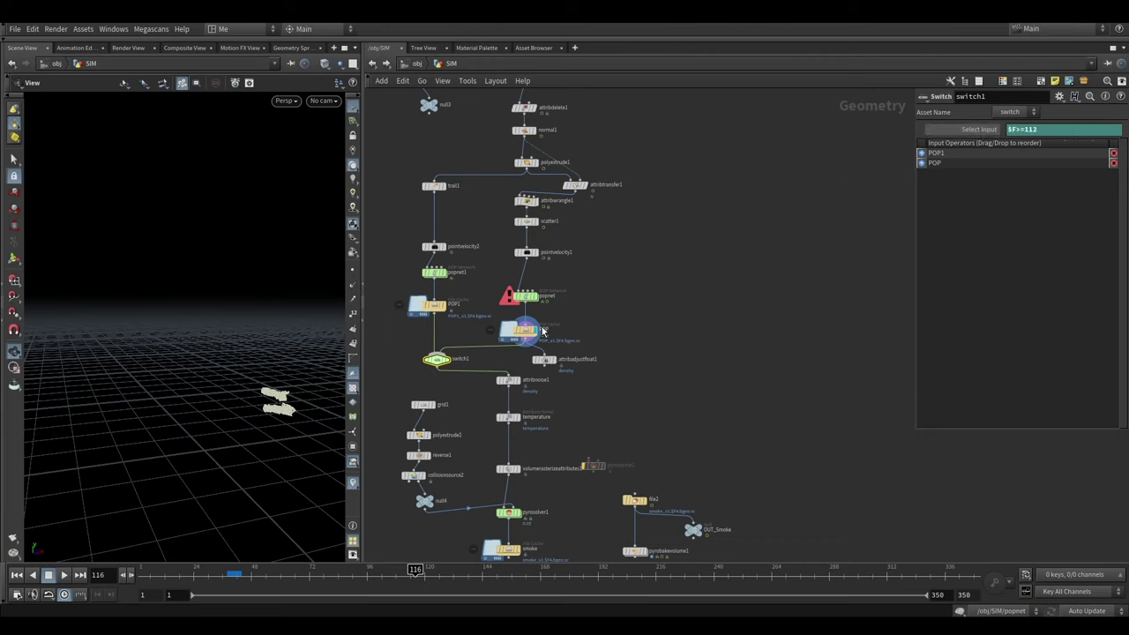
drag(384, 572, 401, 572)
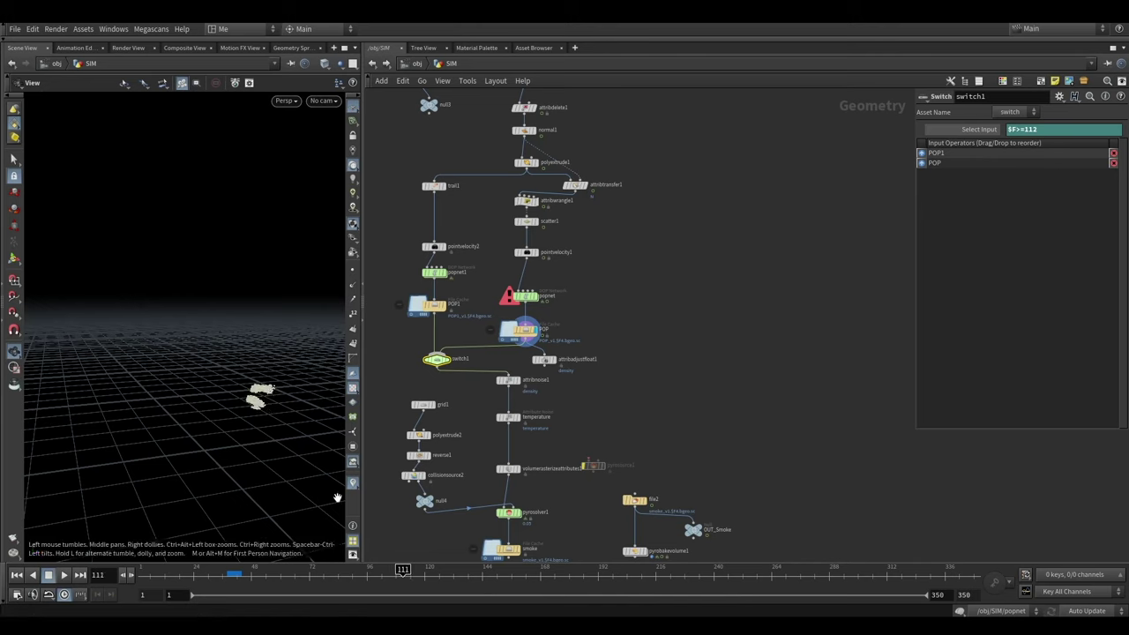
drag(402, 571, 470, 569)
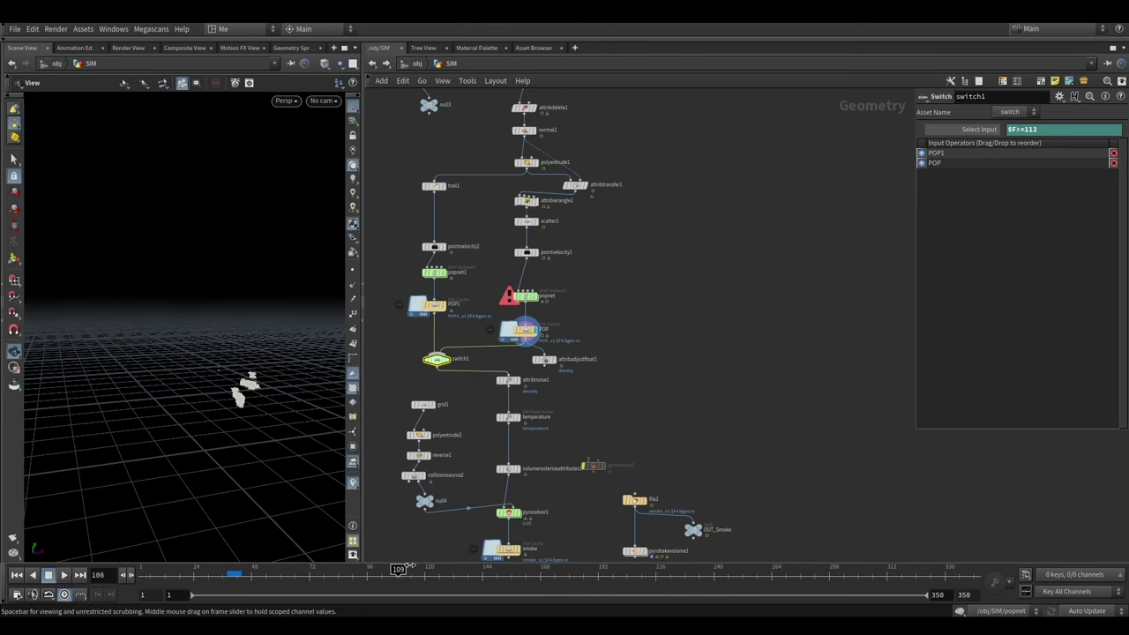
Scrub through frame 285 while orbiting the particle trails, then return to frame 71
mouse_move(195, 379)
mouse_down()
mouse_move(136, 367)
mouse_move(257, 429)
mouse_up()
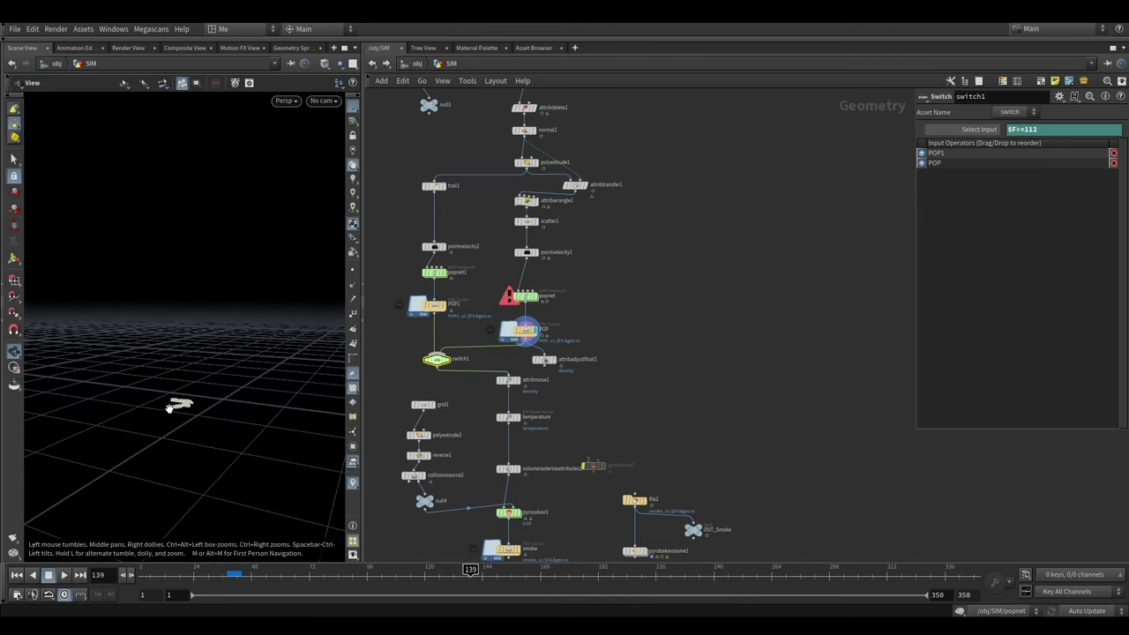
drag(177, 371, 264, 415)
drag(470, 569, 822, 582)
drag(220, 415, 269, 435)
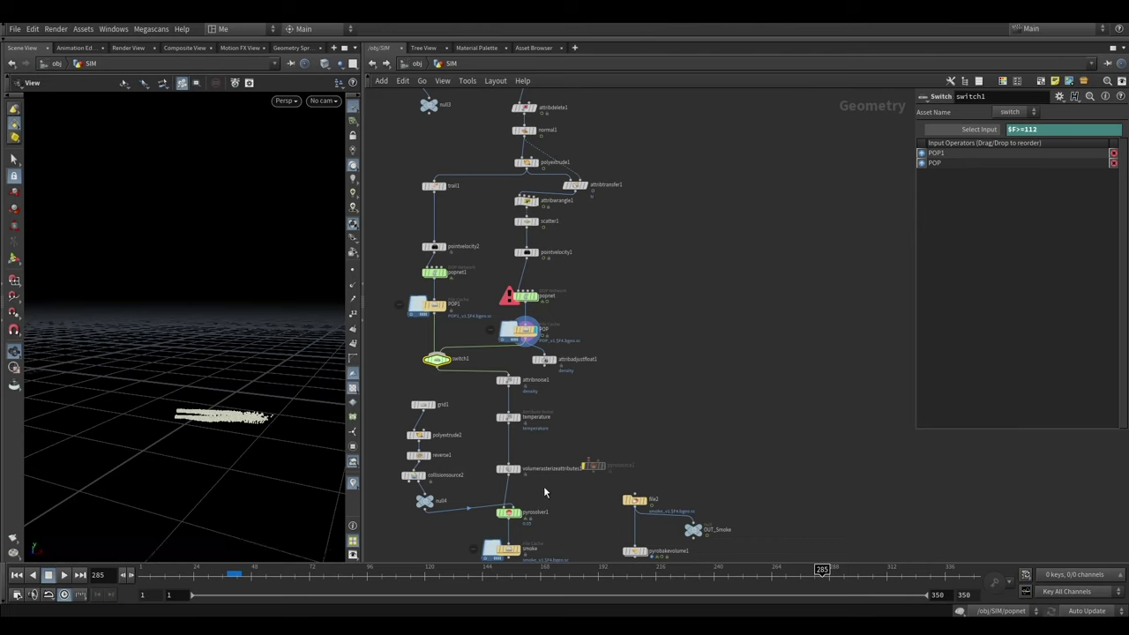
drag(278, 575, 305, 574)
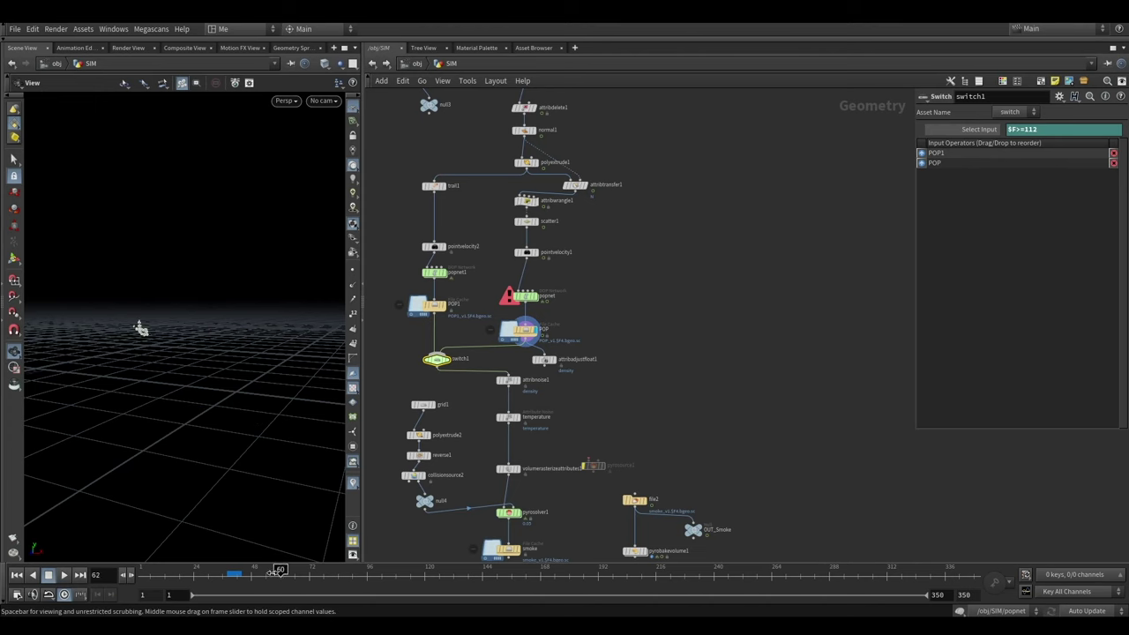
Review the polyextrude1 and trail1 node parameters
scroll(392, 194, up, 5)
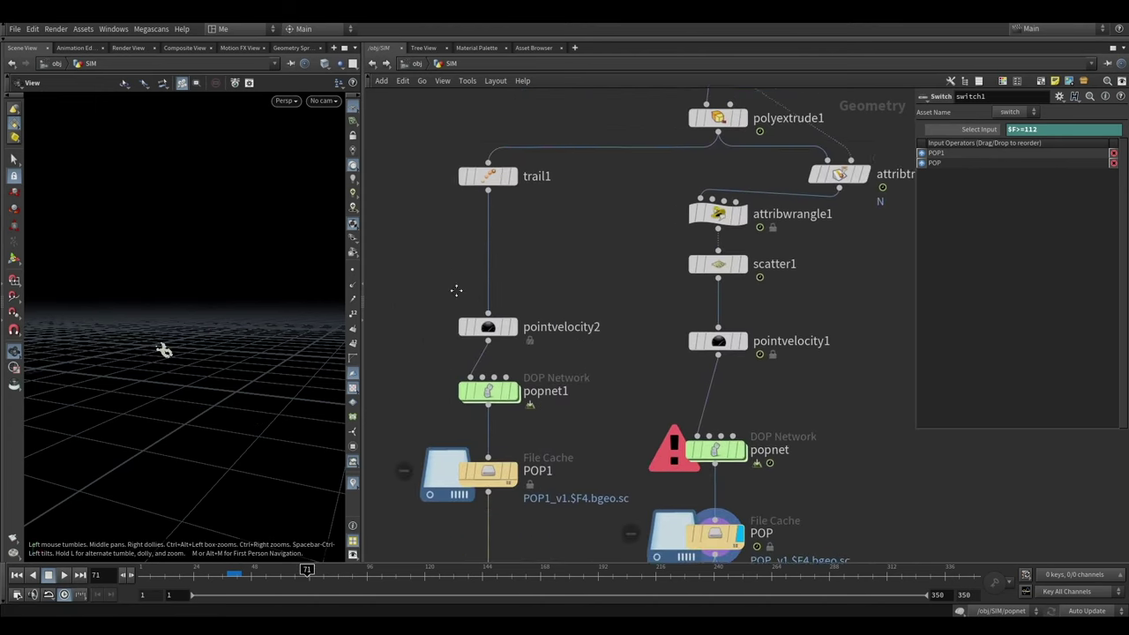
click(760, 157)
drag(183, 295, 156, 374)
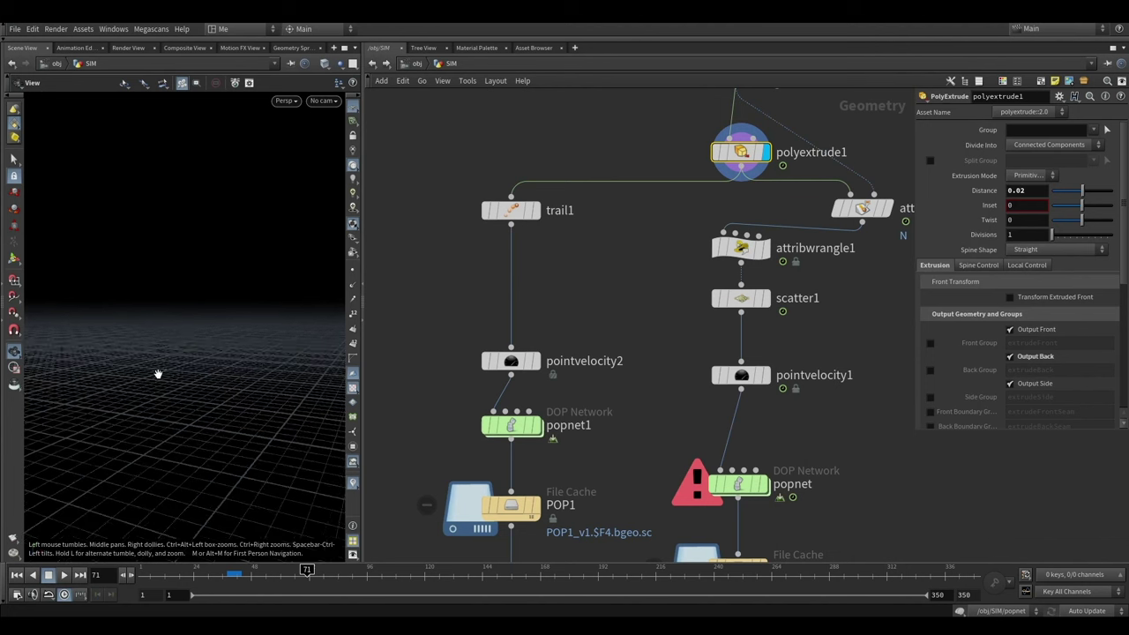
double_click(533, 217)
click(533, 217)
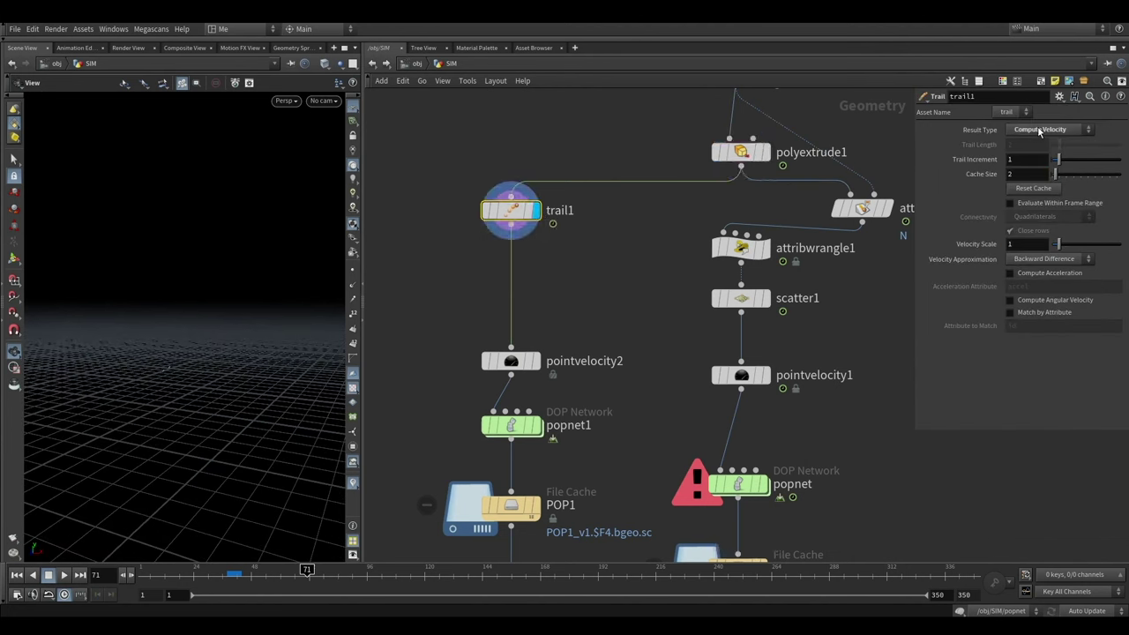
Check pointvelocity2's curl noise and the POP1 cache, then dive into popnet1
middle_drag(583, 342, 570, 286)
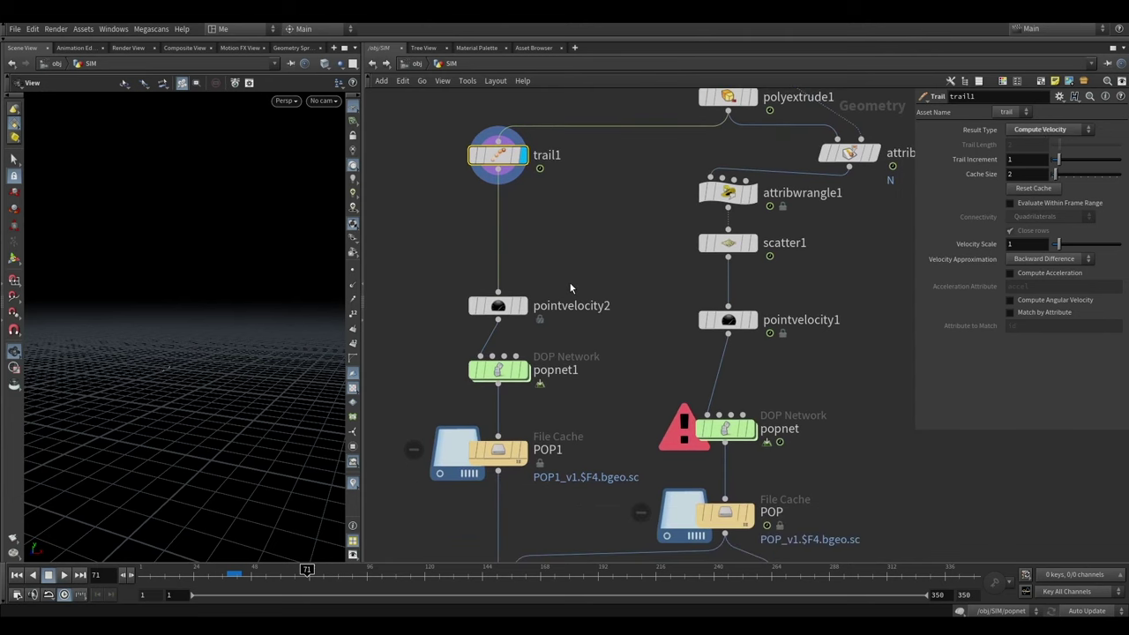
click(589, 302)
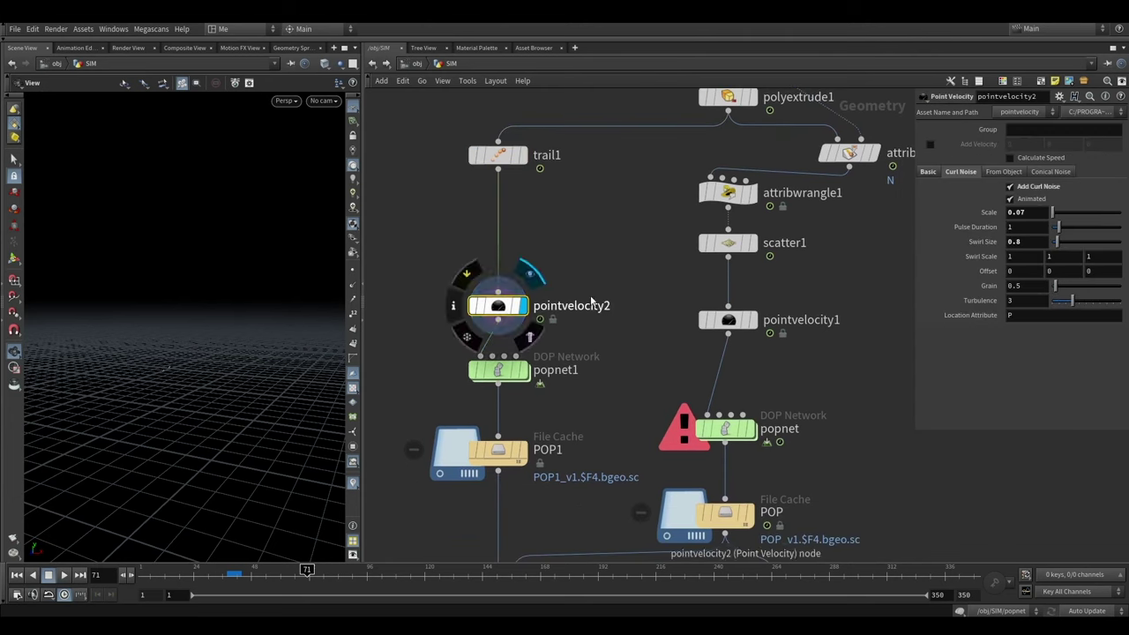
middle_drag(629, 361, 619, 292)
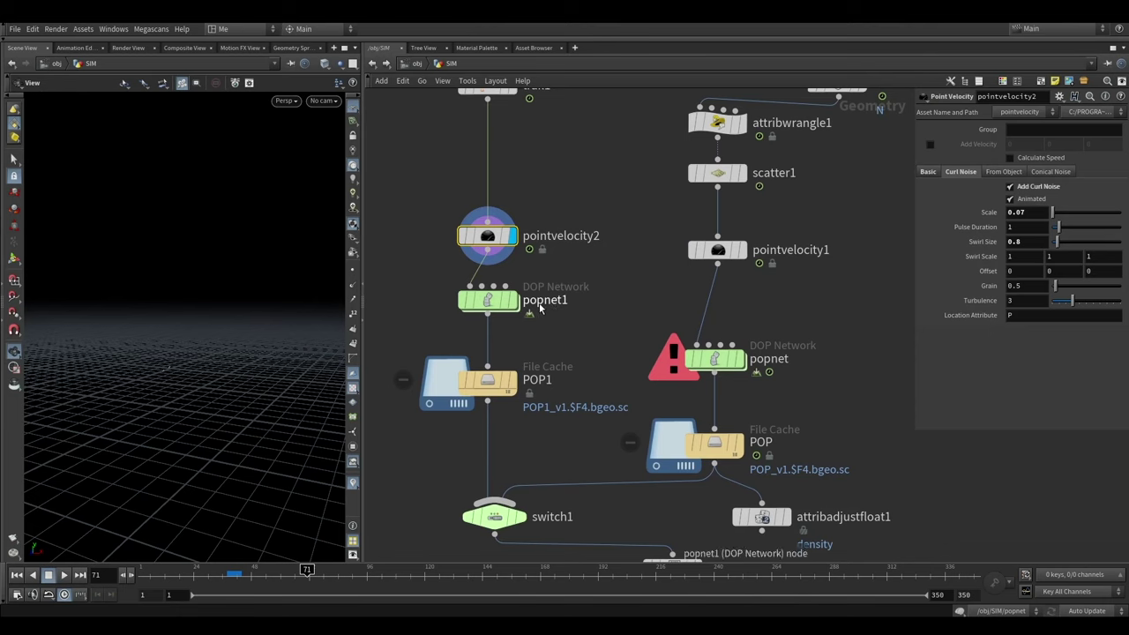
click(510, 377)
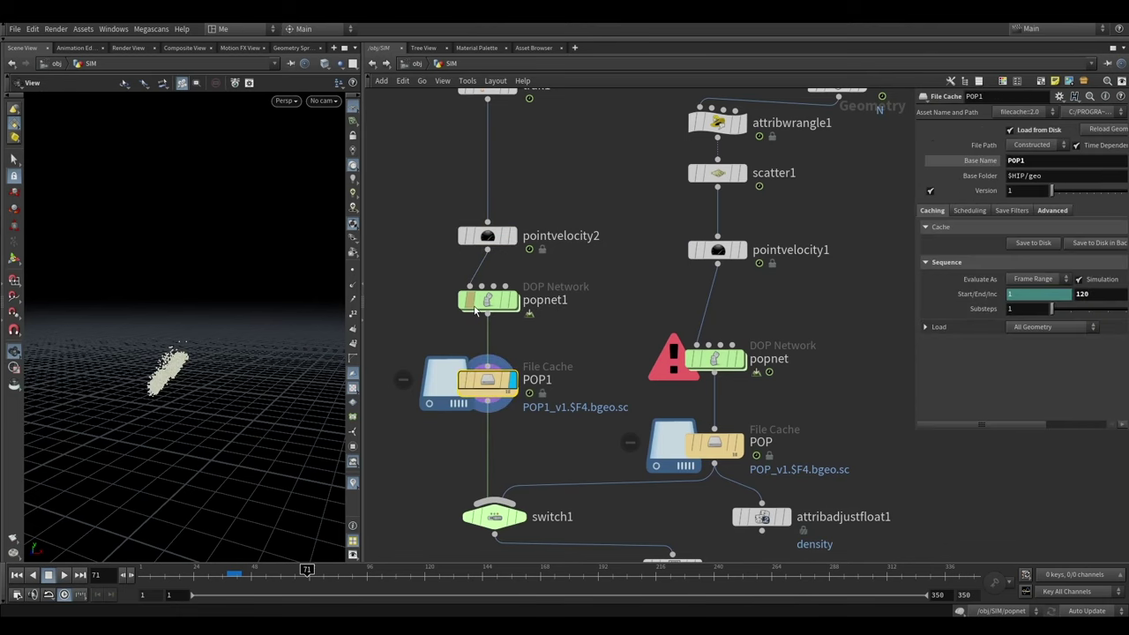
double_click(481, 302)
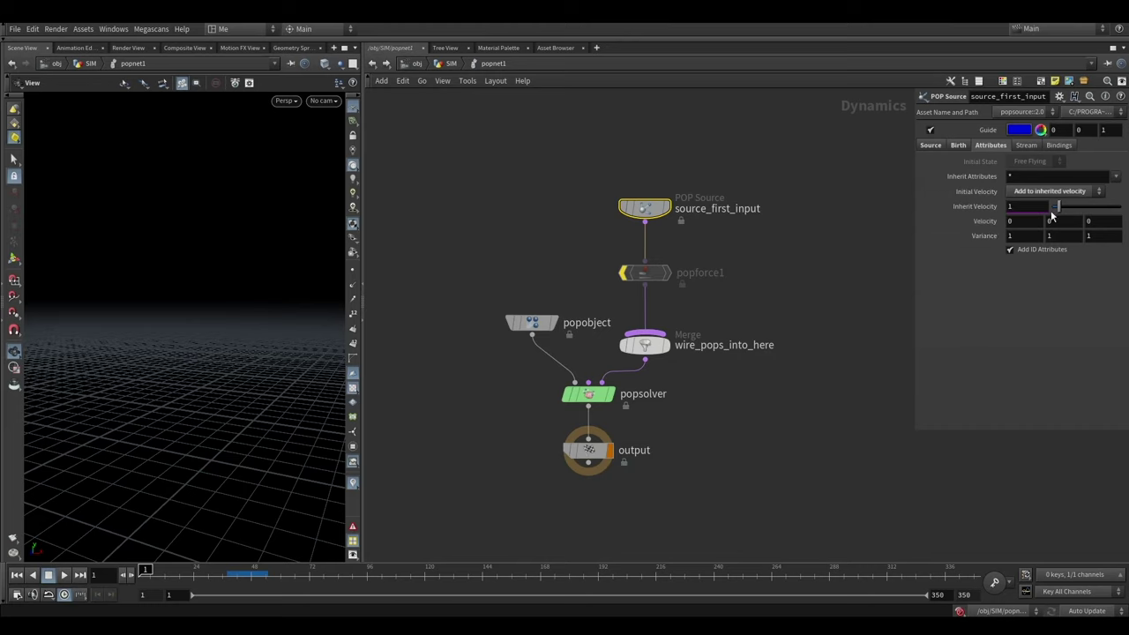
Review source_first_input's Birth and Source tabs and popforce1's noise, then go up to /obj/SIM
click(960, 144)
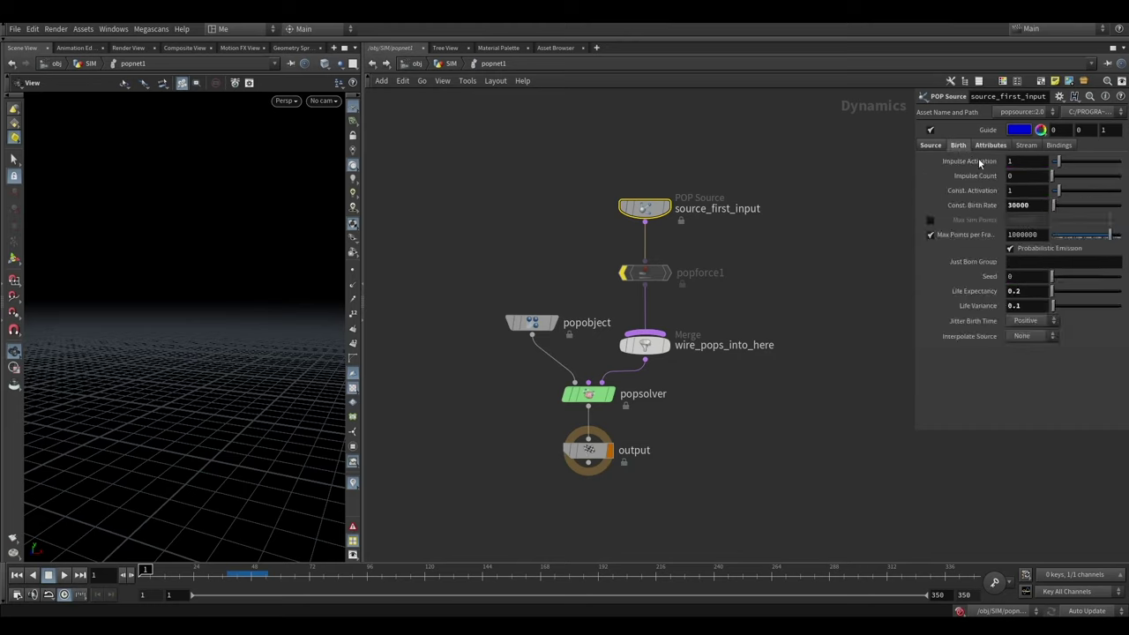
click(931, 146)
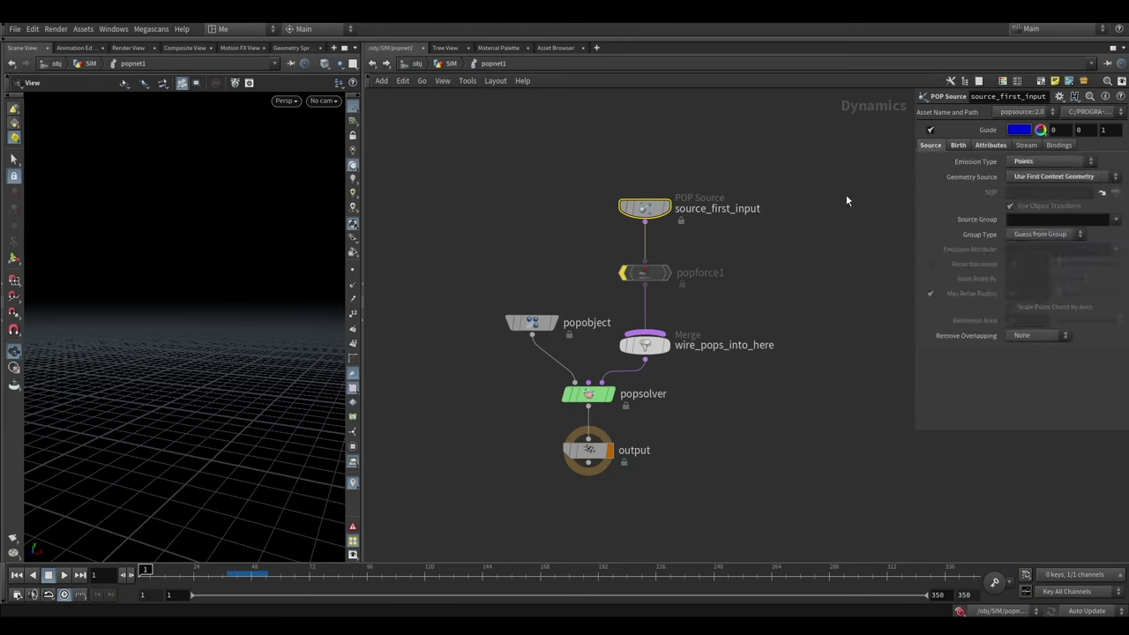
middle_drag(761, 285, 765, 269)
click(659, 251)
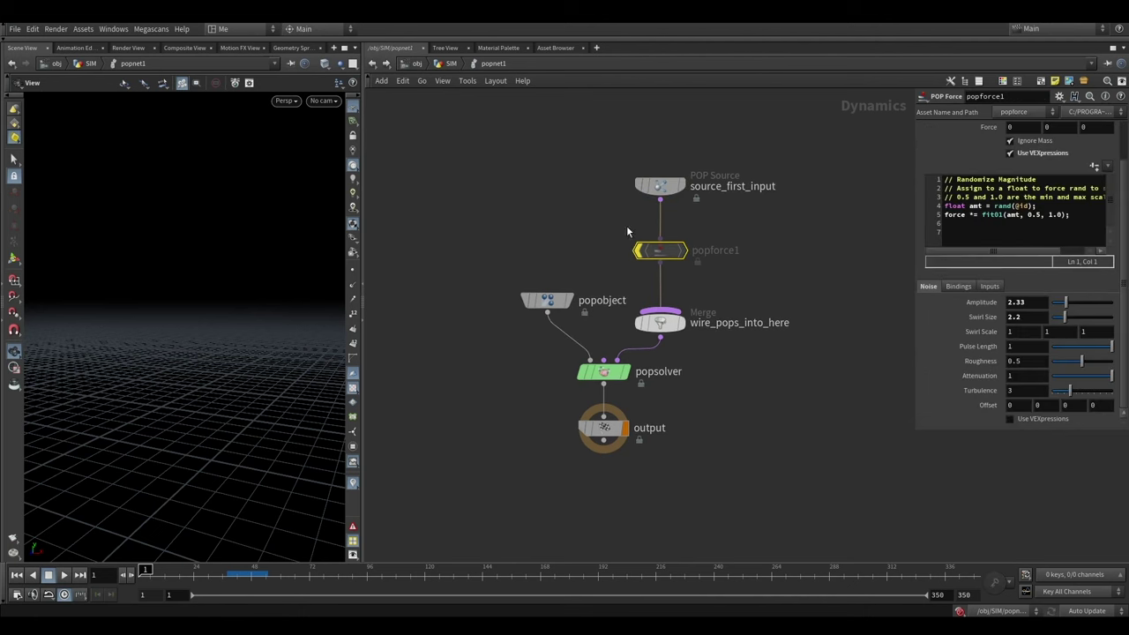
click(451, 64)
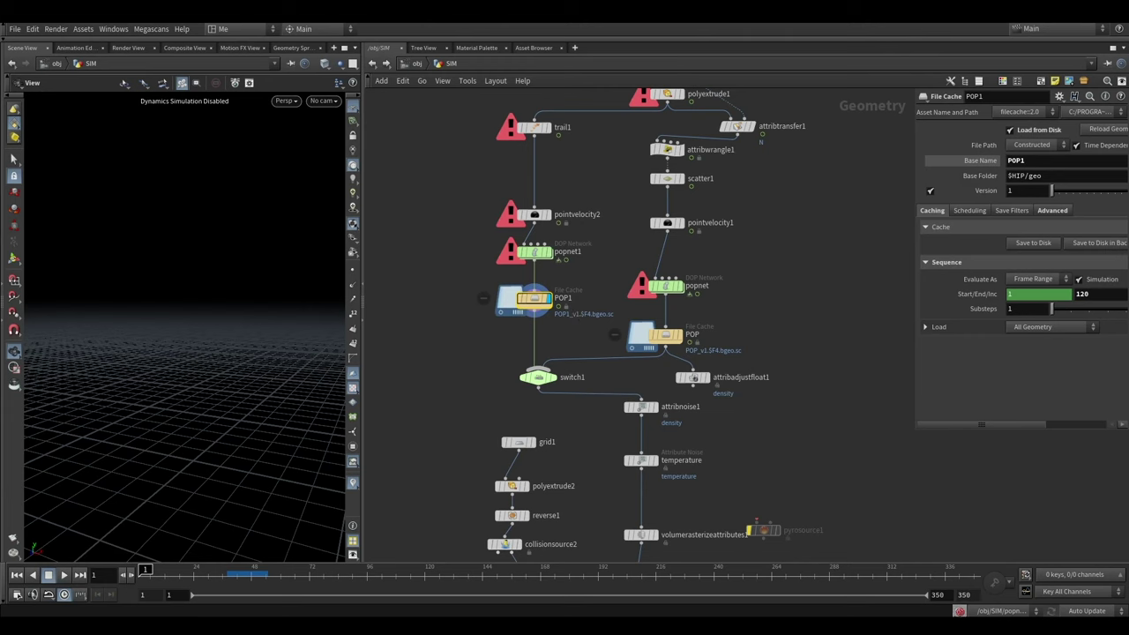
Select the POP1 cache and scrub frames 8 to 70 to watch the particle trail spread
click(535, 215)
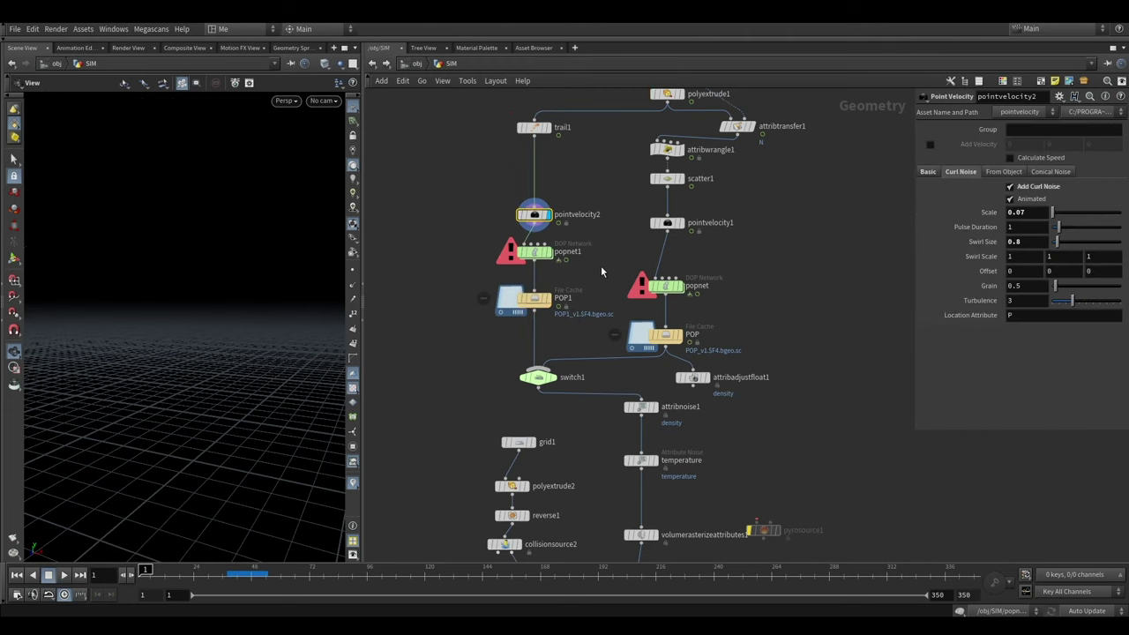
middle_drag(539, 303, 520, 254)
click(520, 253)
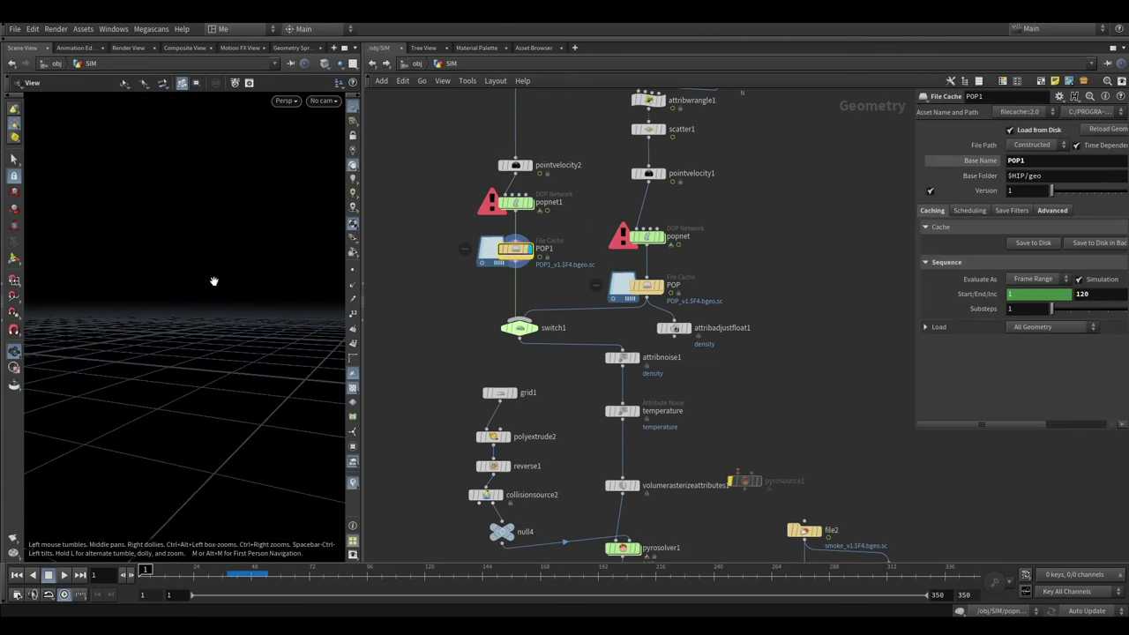
click(182, 570)
drag(239, 570, 264, 570)
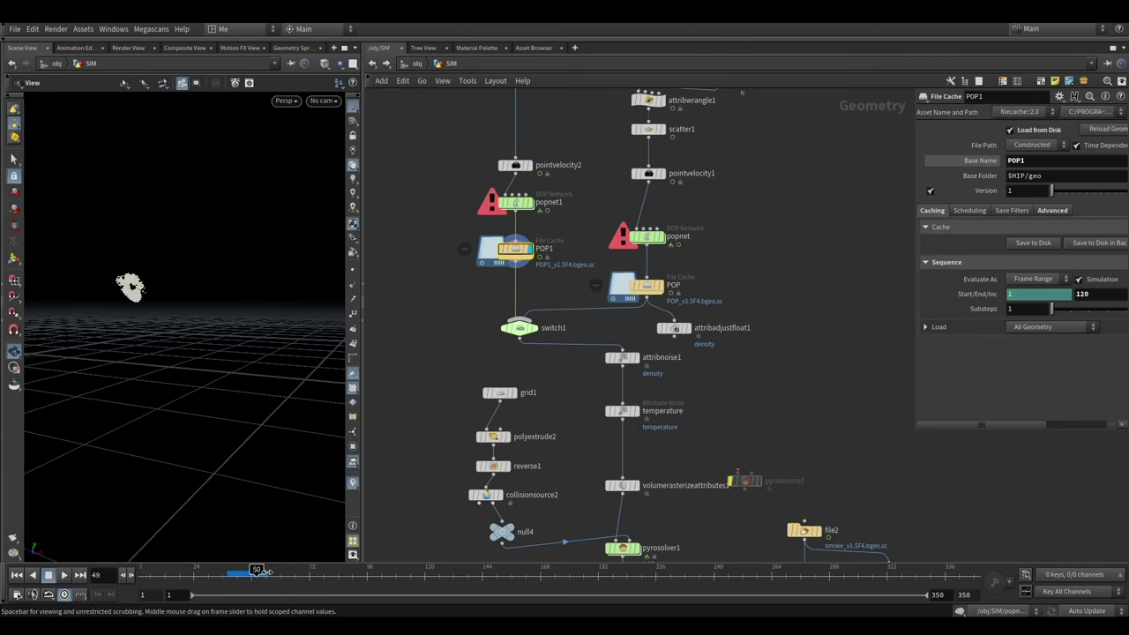
drag(205, 332, 217, 275)
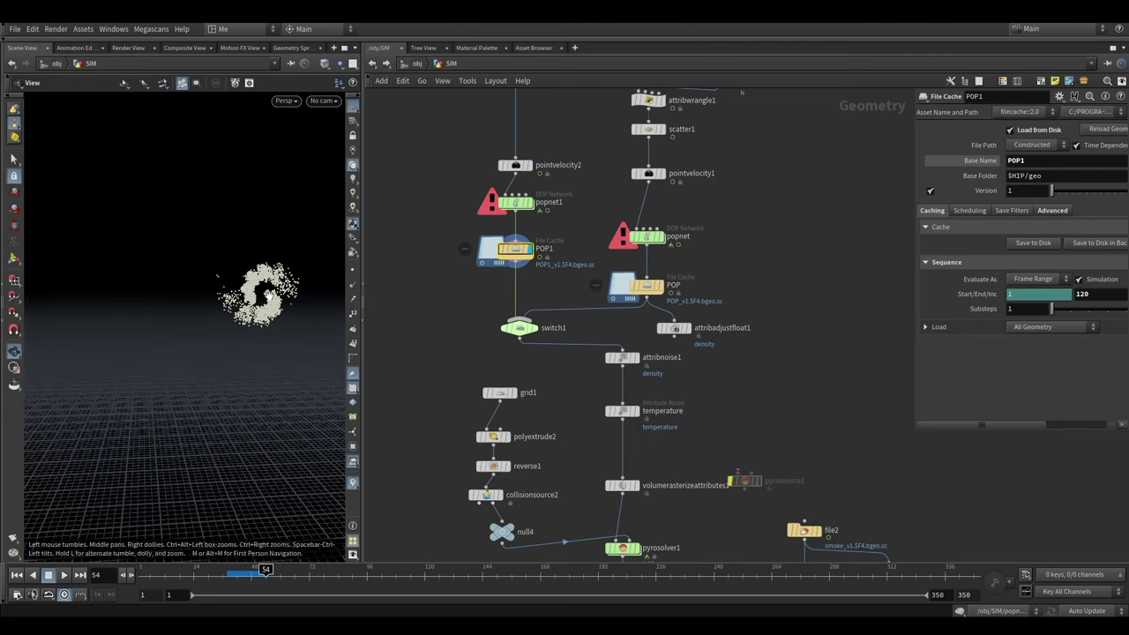
drag(264, 570, 330, 572)
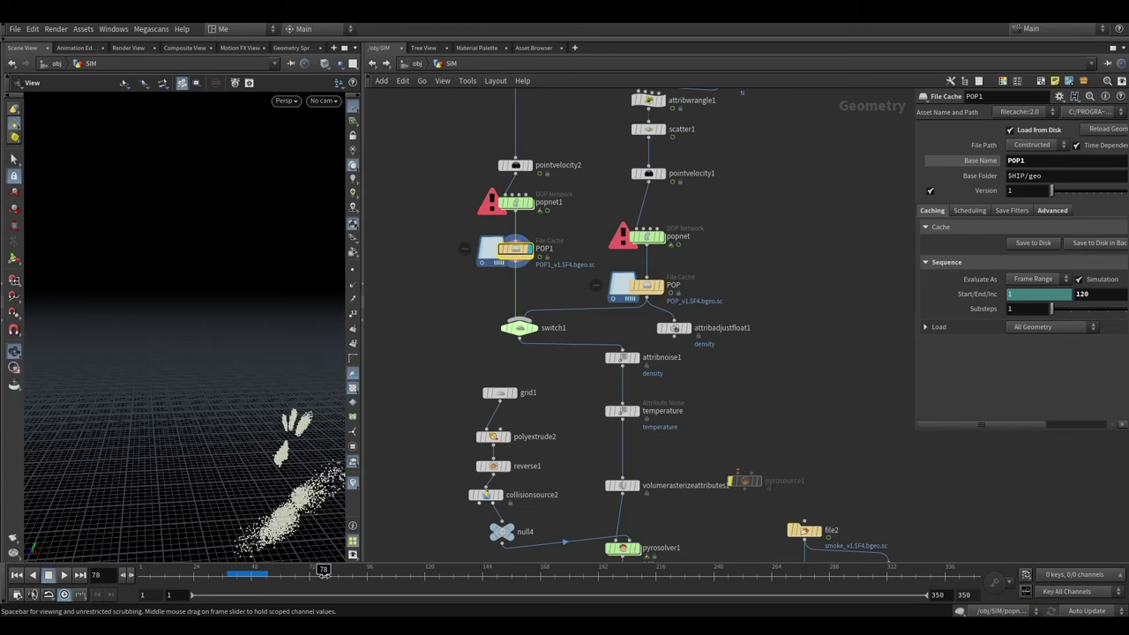
Look through cam1 in the viewport
click(329, 100)
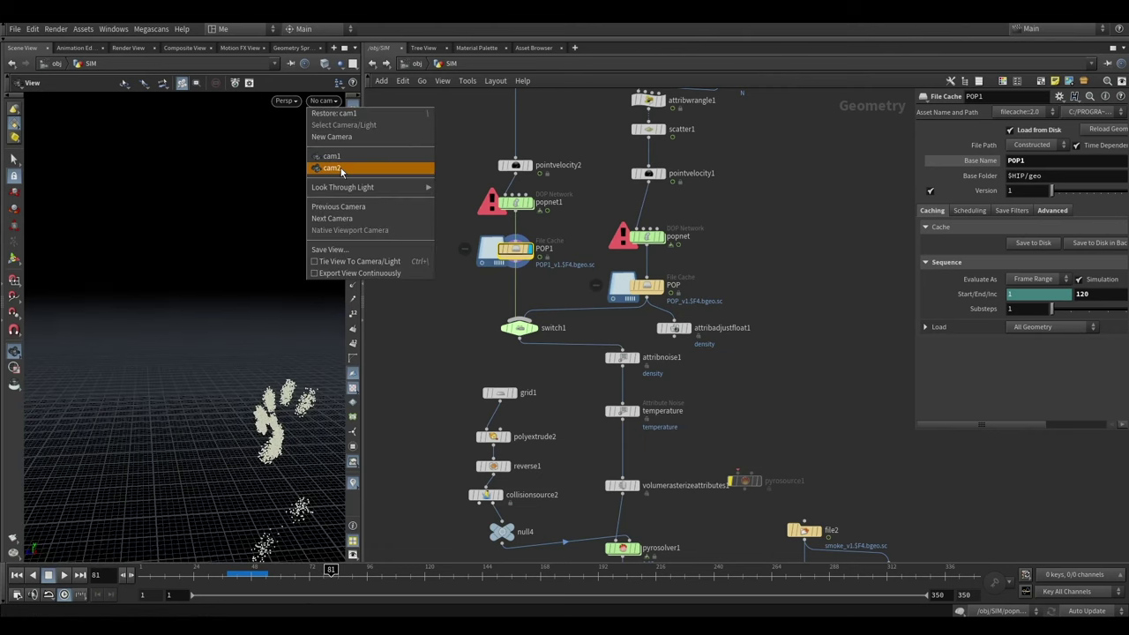
click(340, 167)
click(325, 101)
click(333, 165)
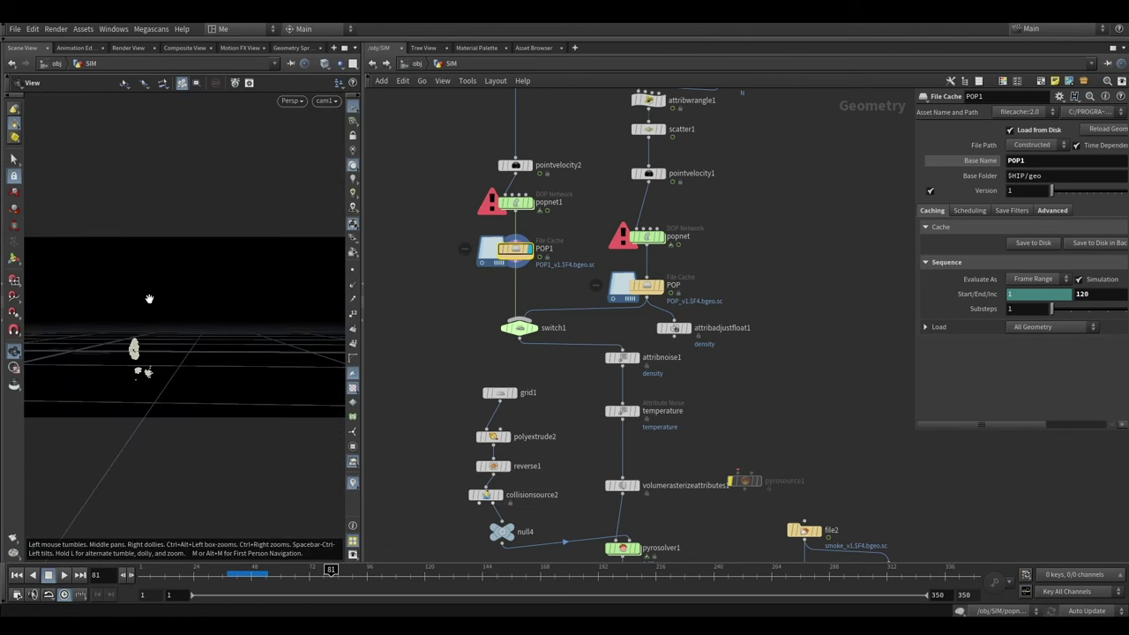
Scrub frames 50 to 117 and back to 74, checking switch1's expression
drag(206, 572, 337, 570)
drag(345, 569, 417, 575)
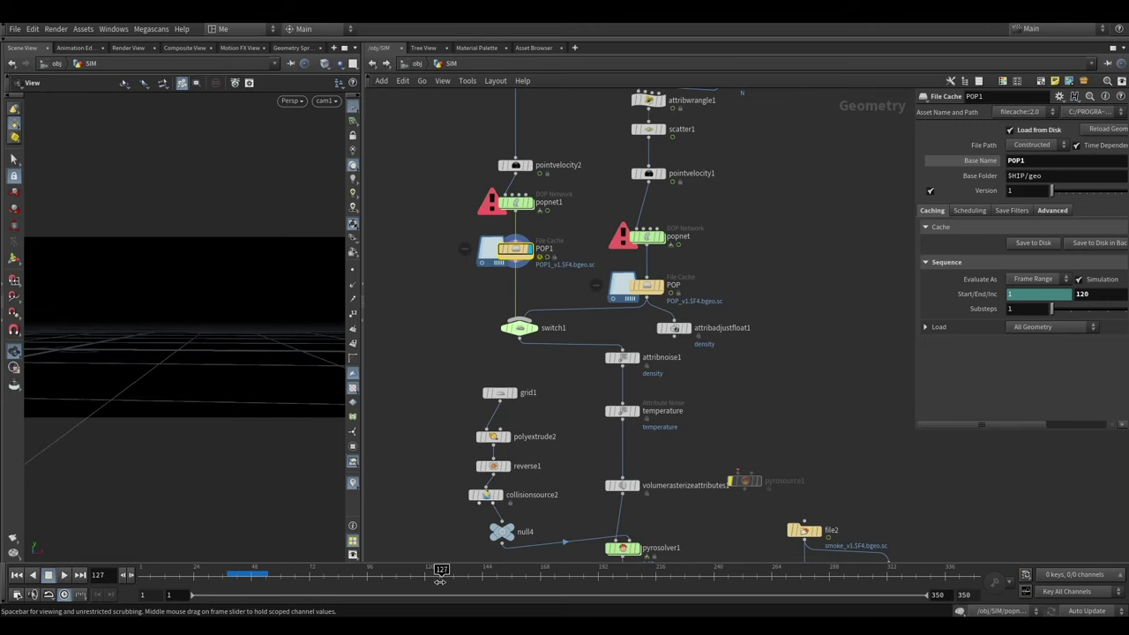
drag(417, 574, 395, 575)
click(520, 329)
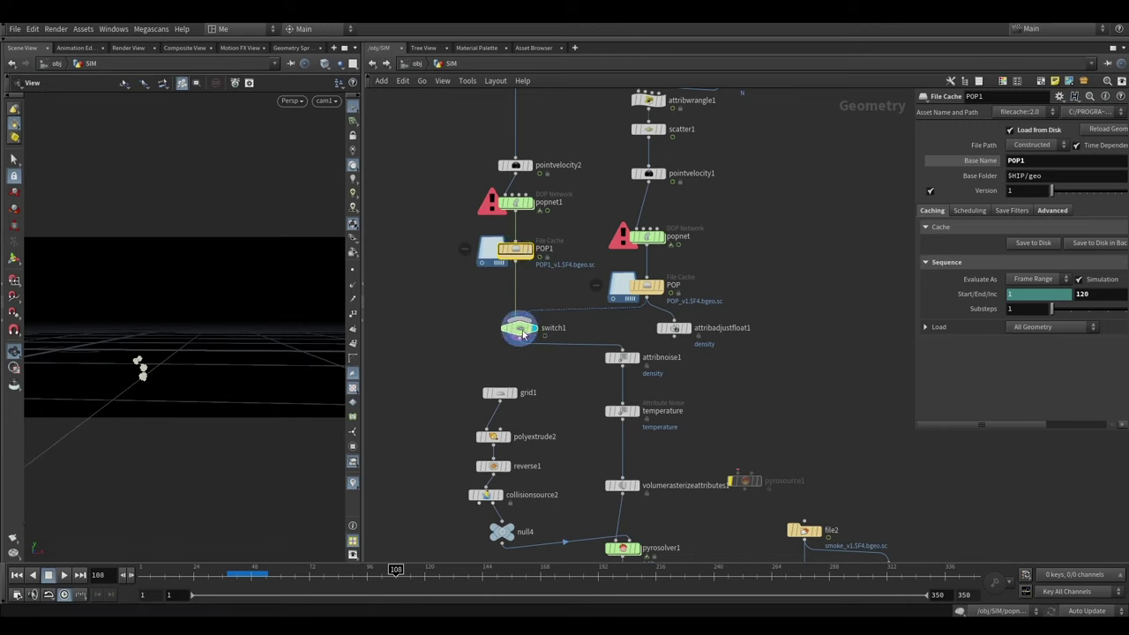
mouse_move(327, 570)
mouse_down()
mouse_move(316, 570)
mouse_move(503, 569)
mouse_up()
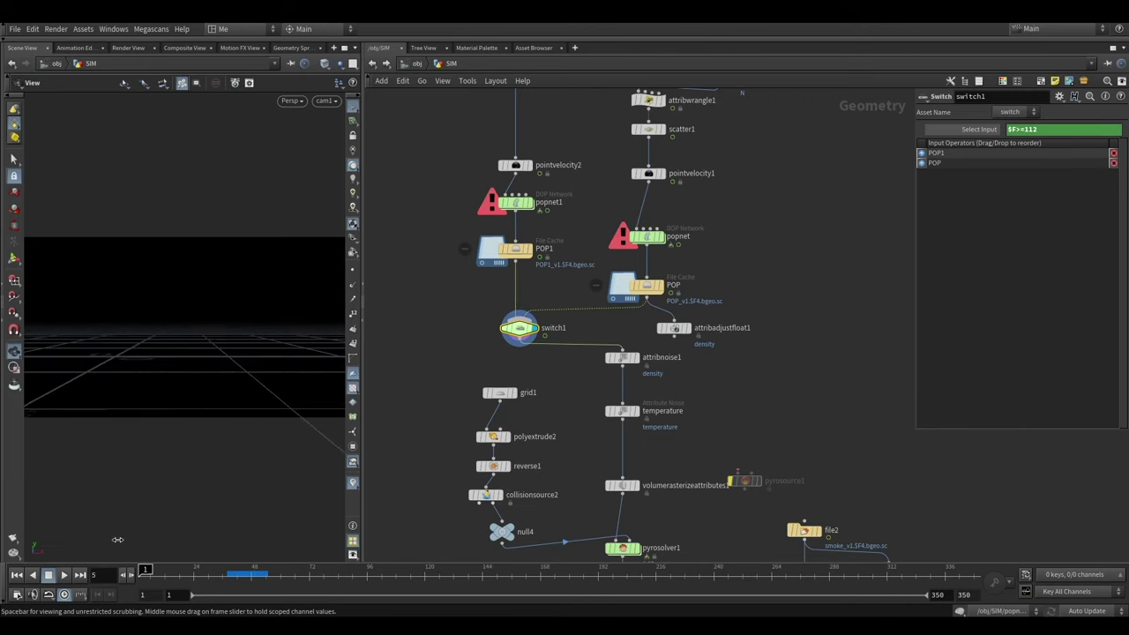
middle_drag(631, 369, 635, 290)
Advance to frame 190 and visualise the particles' density from attribnoise1's info window
drag(635, 289, 636, 298)
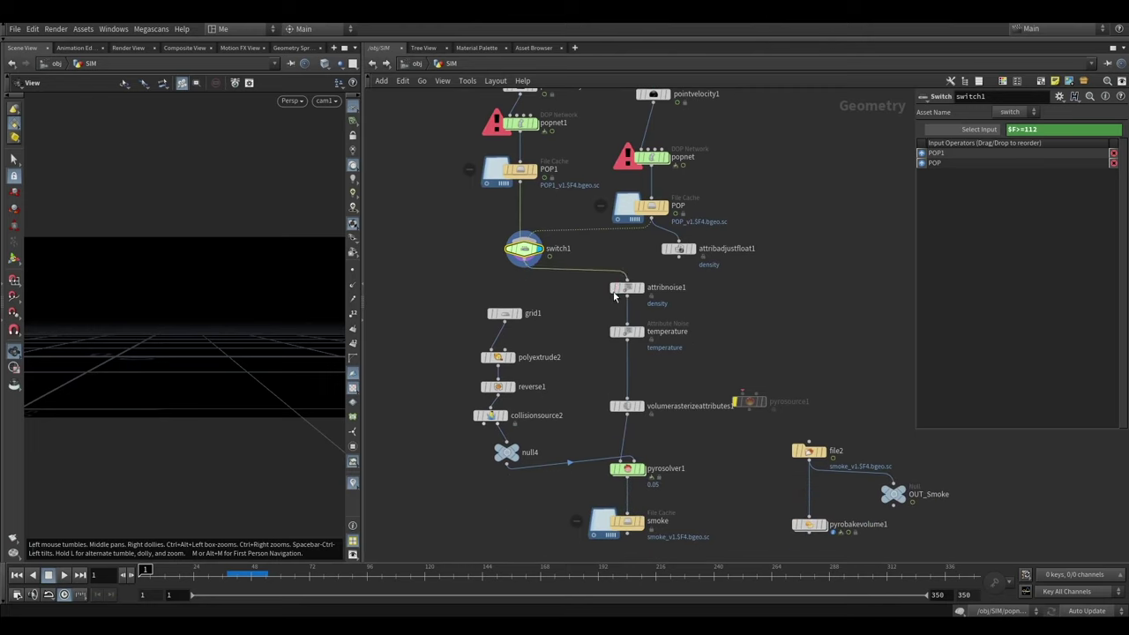
click(628, 290)
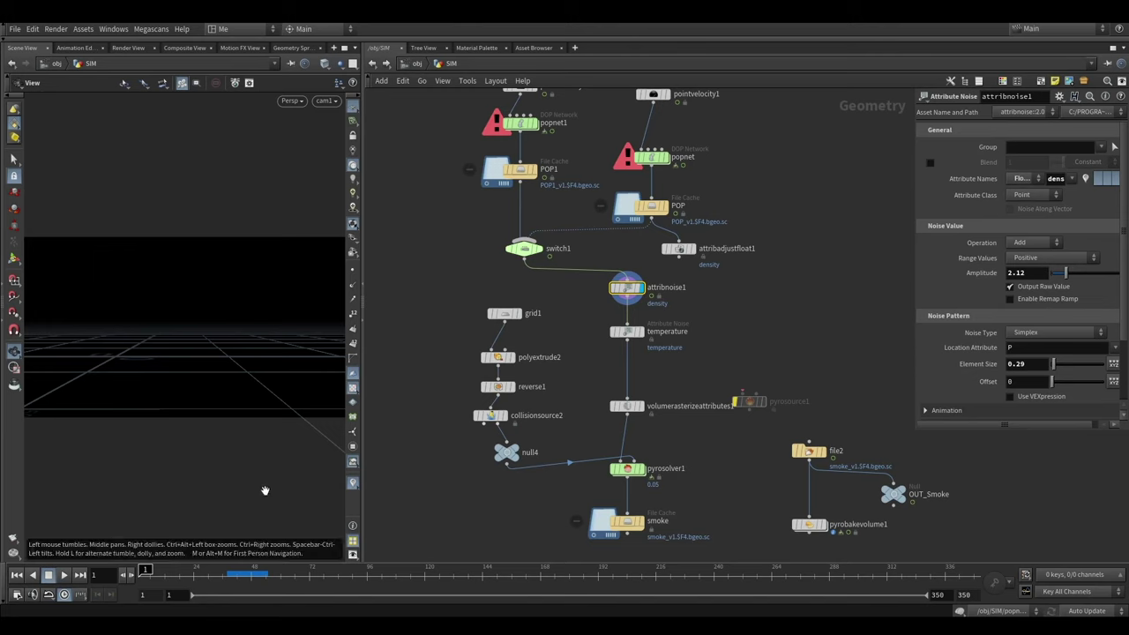
drag(263, 570, 594, 569)
mouse_move(152, 385)
mouse_down()
mouse_move(158, 362)
mouse_move(191, 379)
mouse_up()
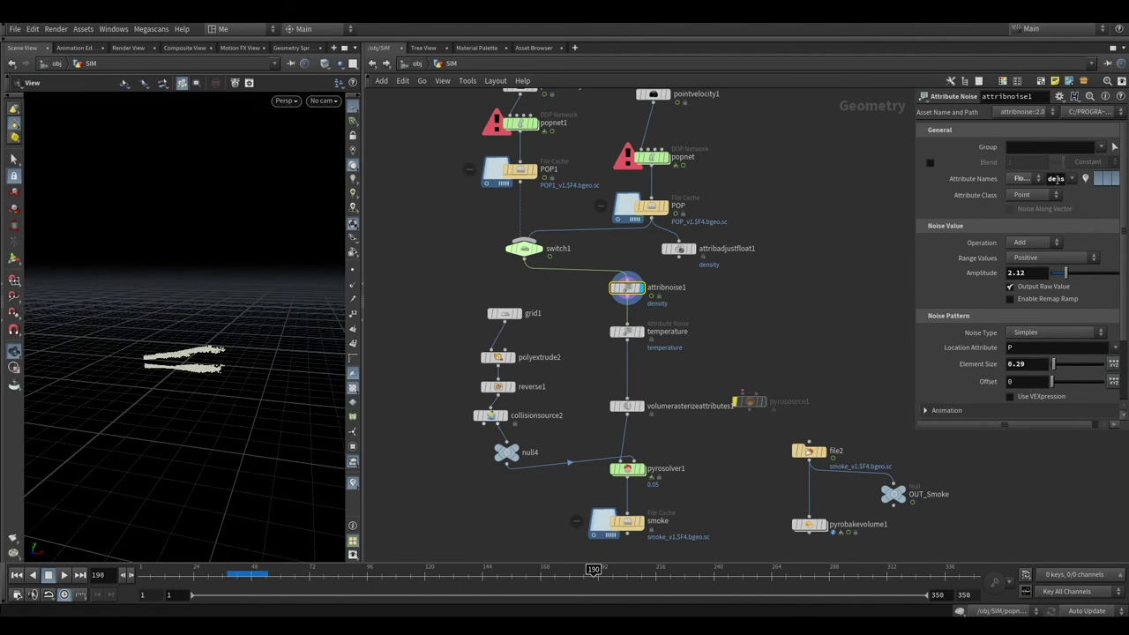
middle_click(626, 288)
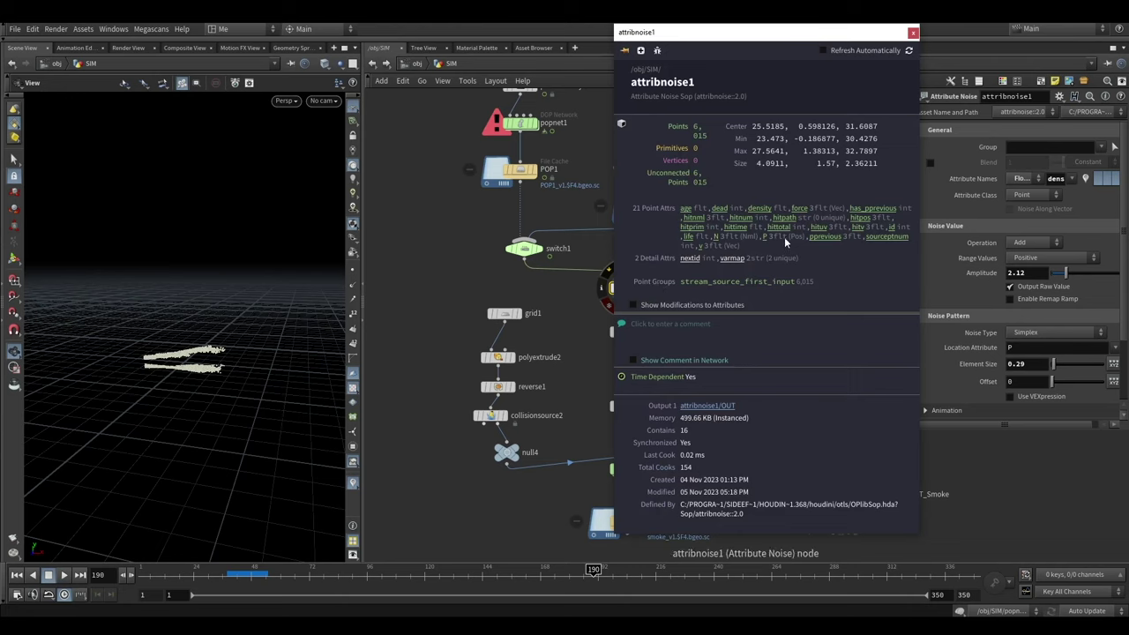
click(760, 209)
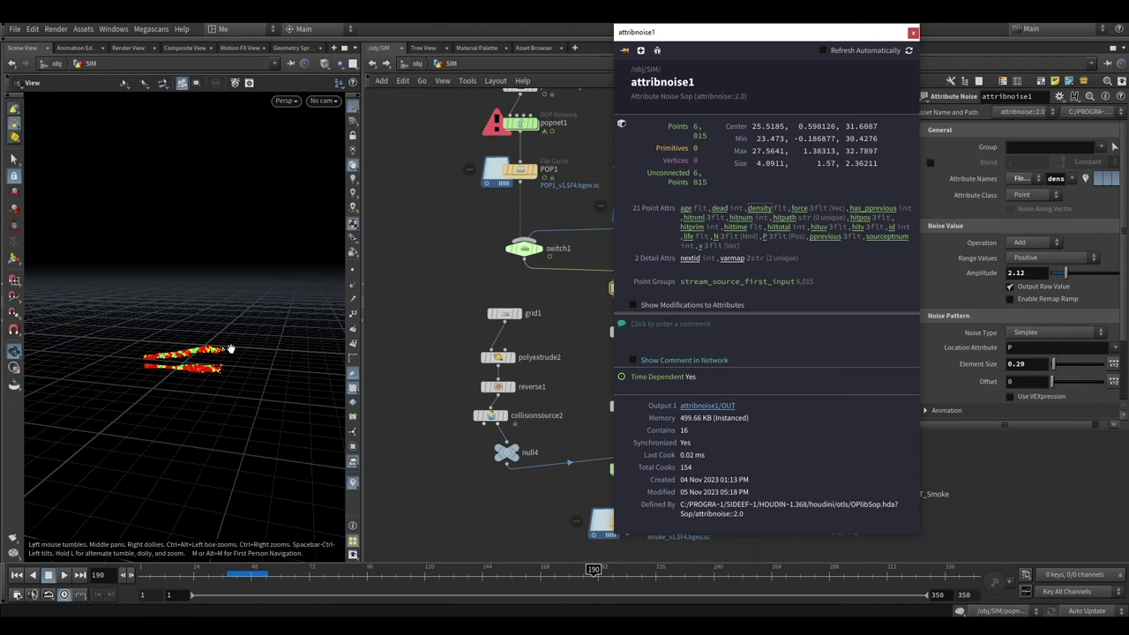
scroll(165, 380, up, 3)
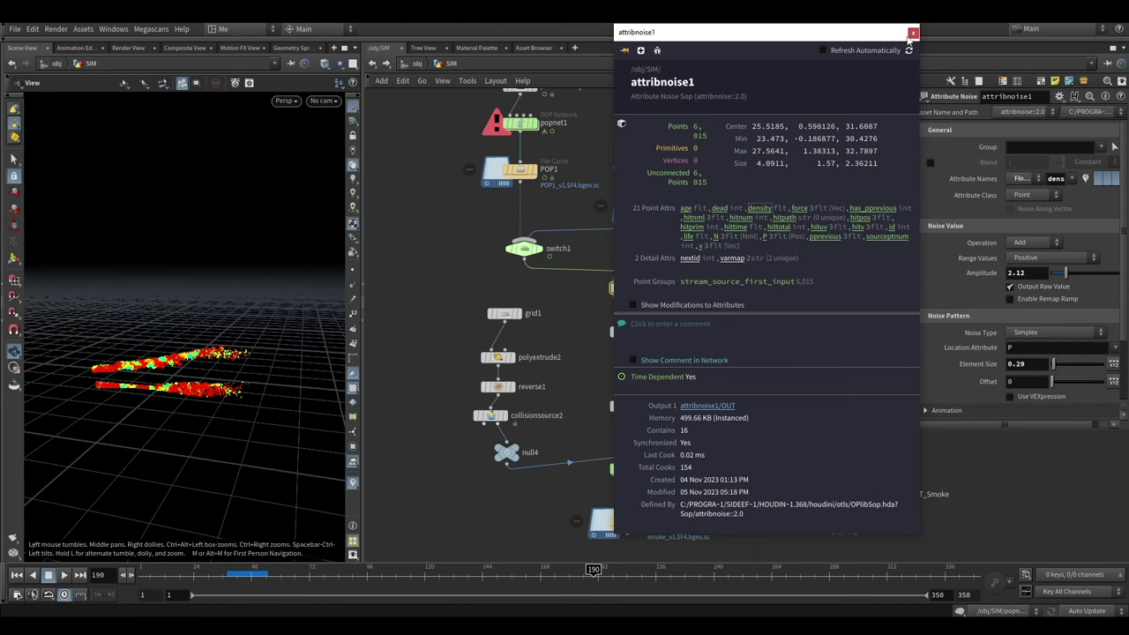
click(912, 33)
Visualise the particles' temperature from the temperature noise node's info window
click(620, 333)
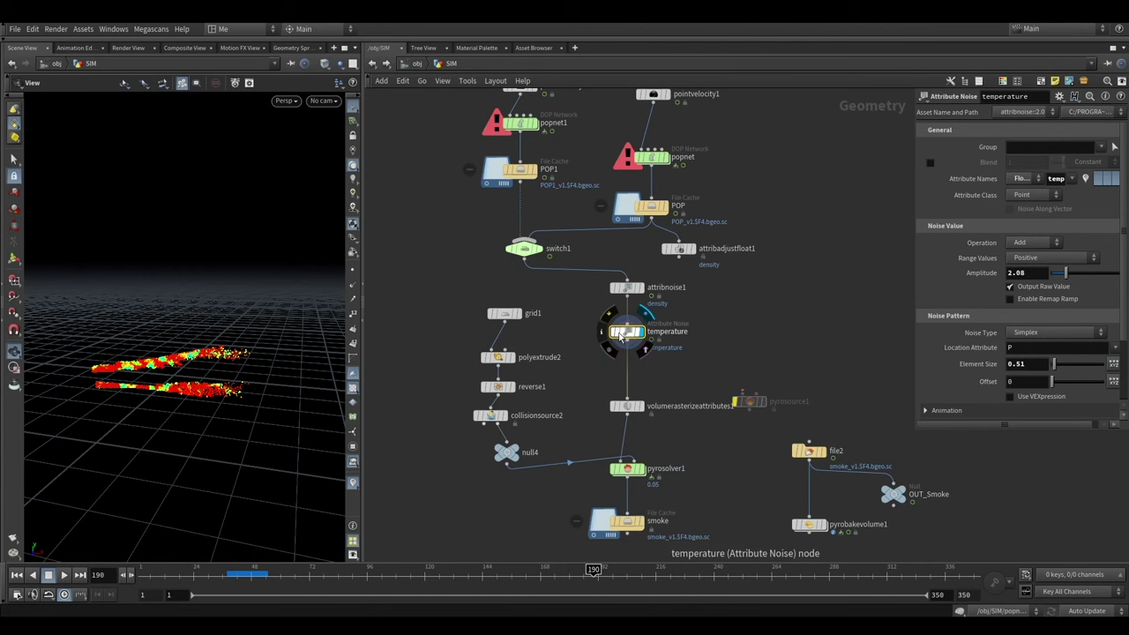
middle_click(616, 333)
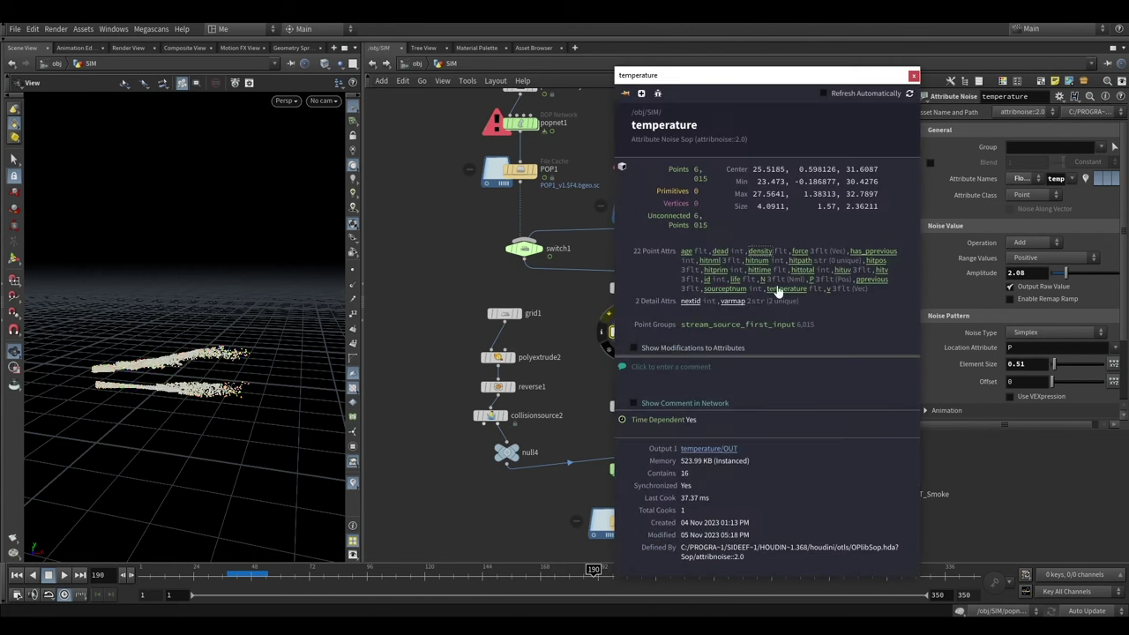
click(786, 289)
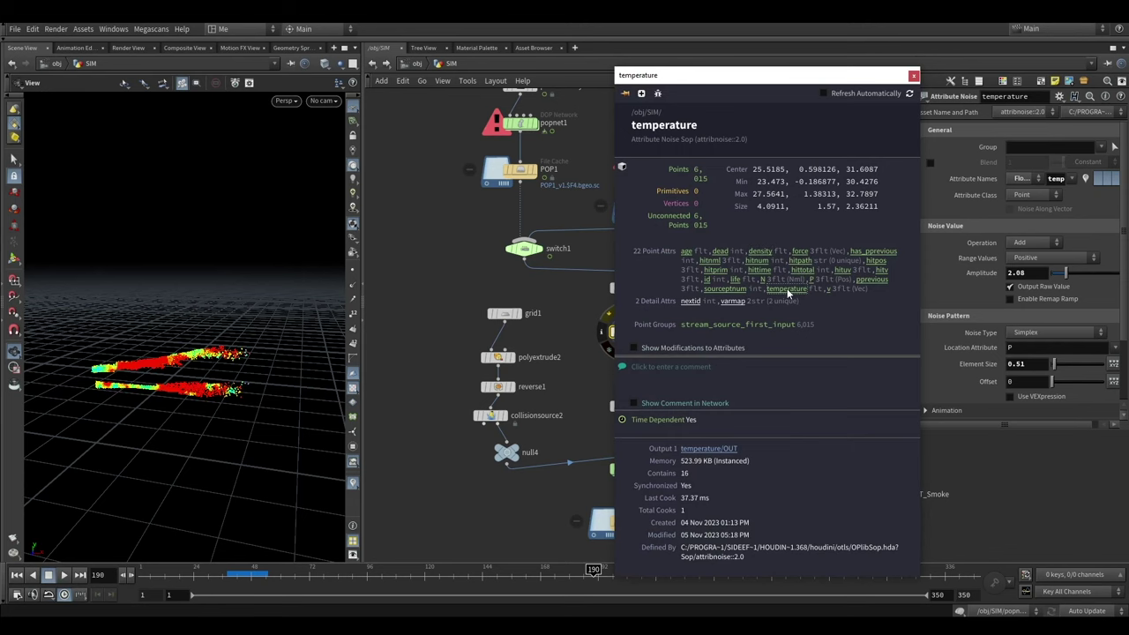
click(786, 289)
click(914, 77)
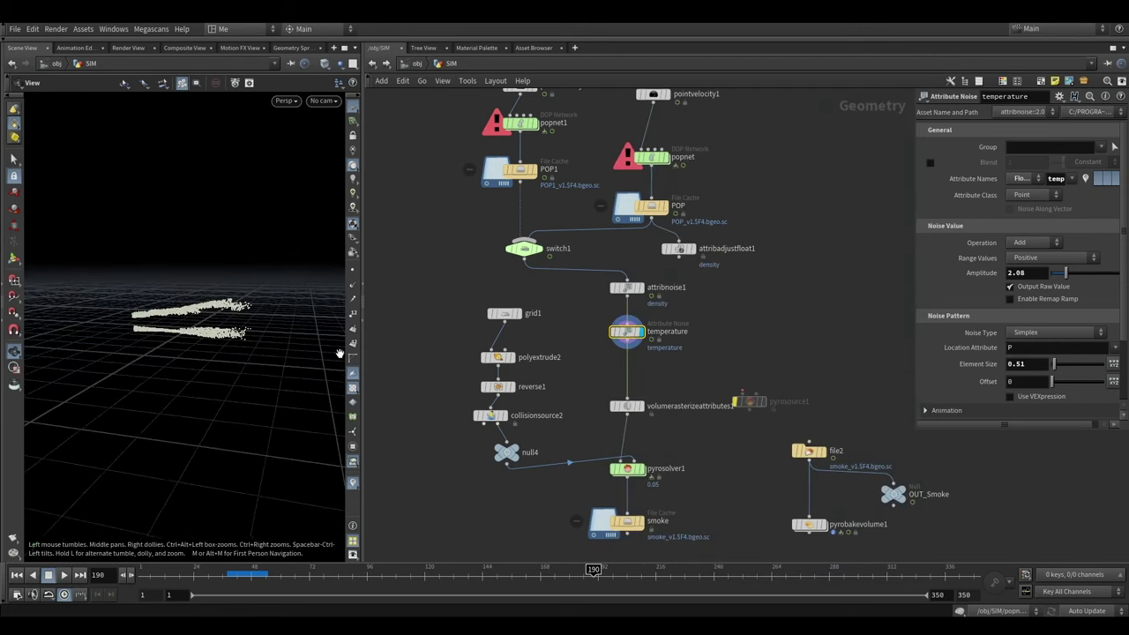
middle_drag(643, 424, 658, 373)
Display volumerasterizeattributes1, then grid1, polyextrude2 and reverse1 in turn
click(654, 355)
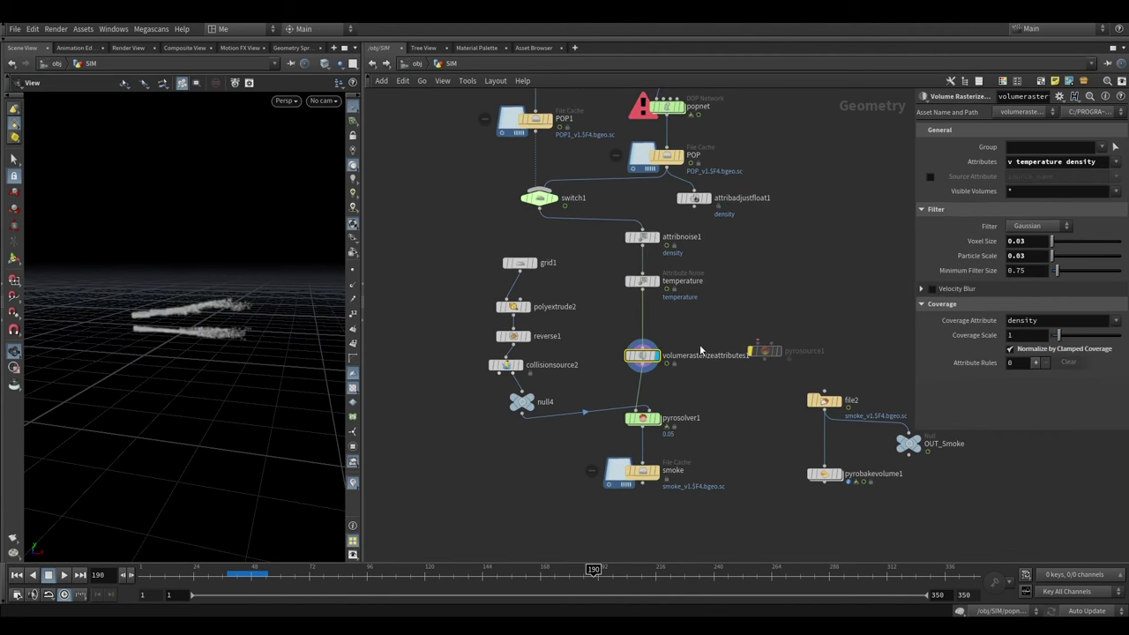
click(1025, 161)
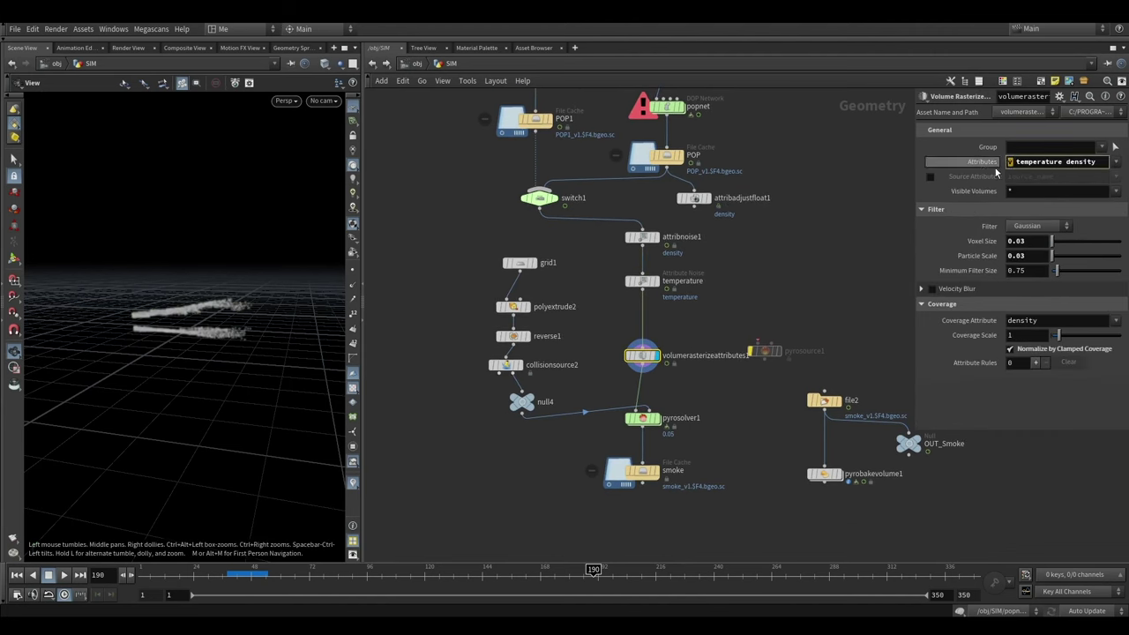
scroll(770, 295, down, 2)
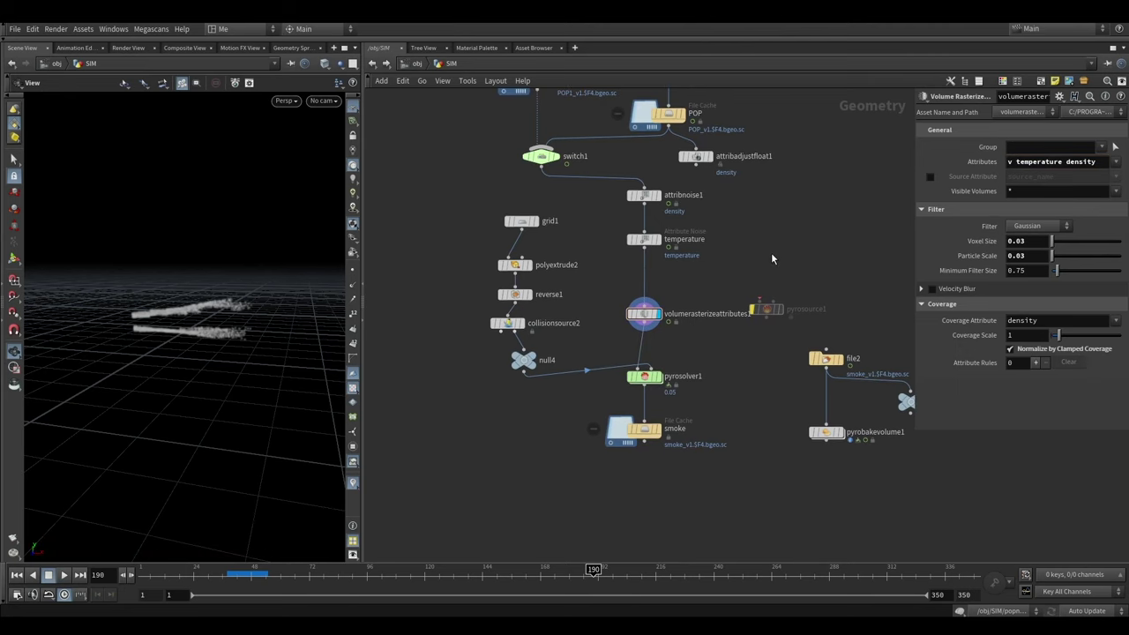
click(557, 228)
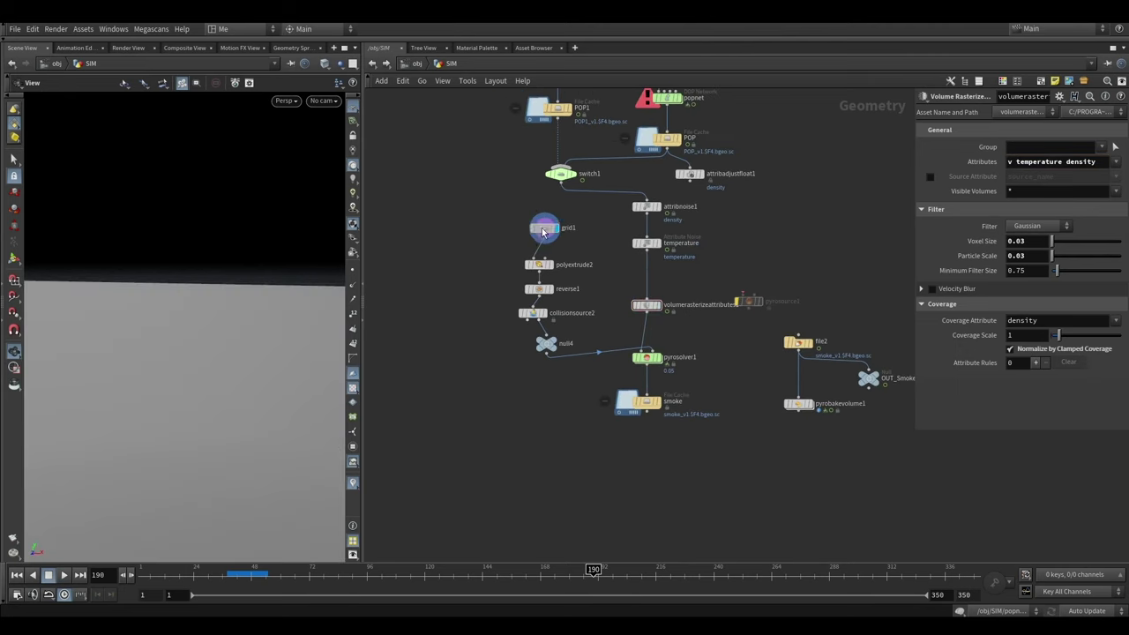
scroll(543, 273, down, 1)
click(547, 279)
click(543, 294)
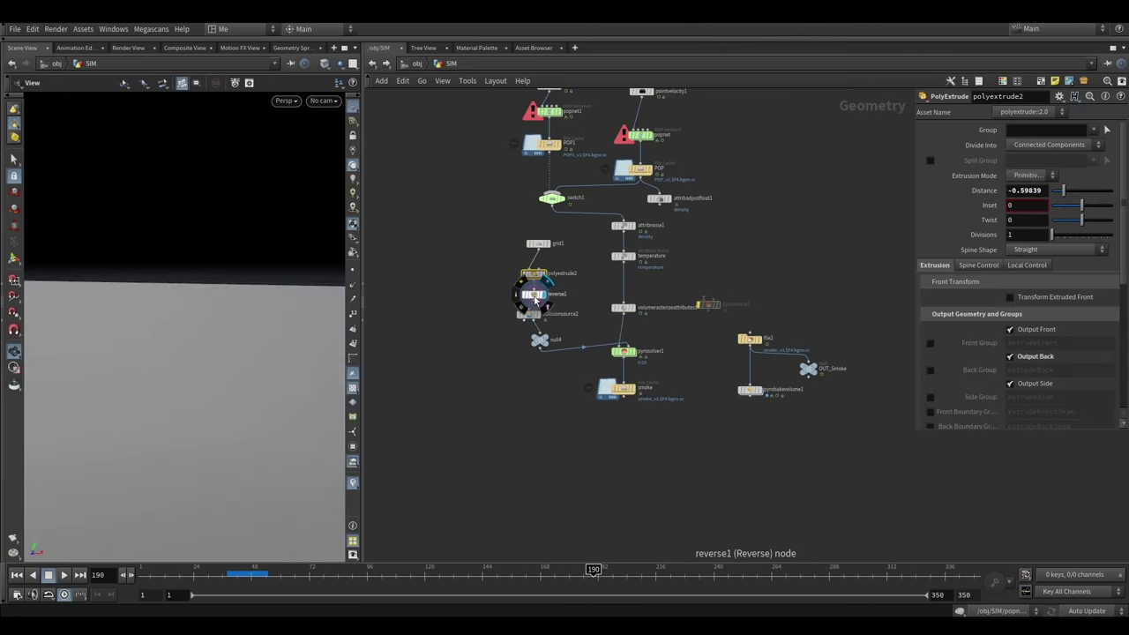
Display collisionsource2, orbit around the box collider and rewind to frame 1
click(633, 353)
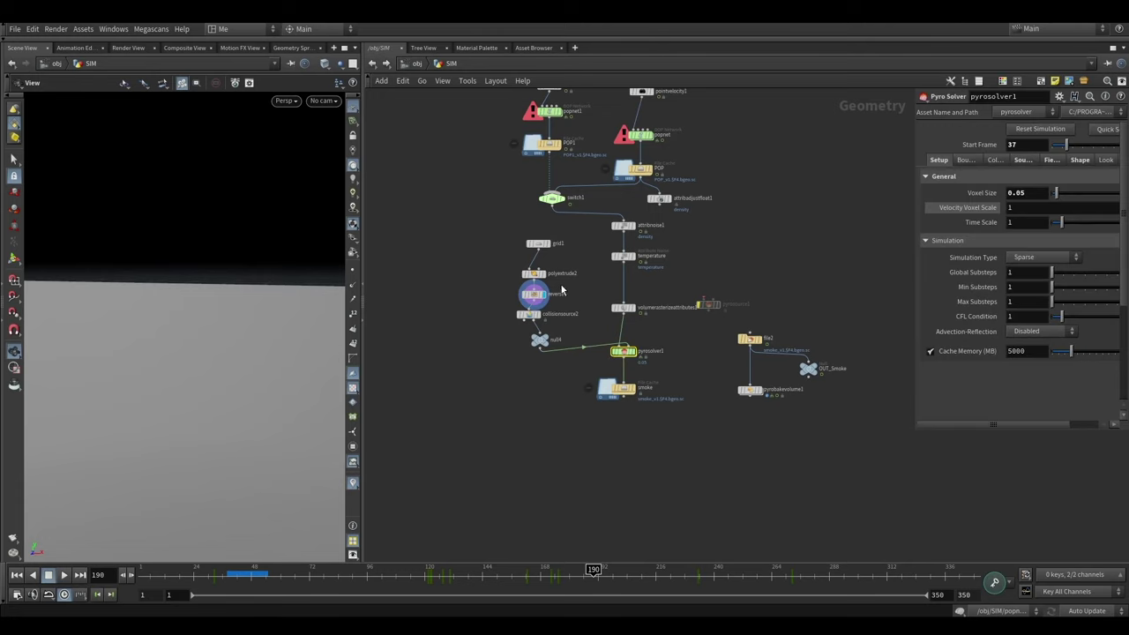
click(540, 314)
click(529, 314)
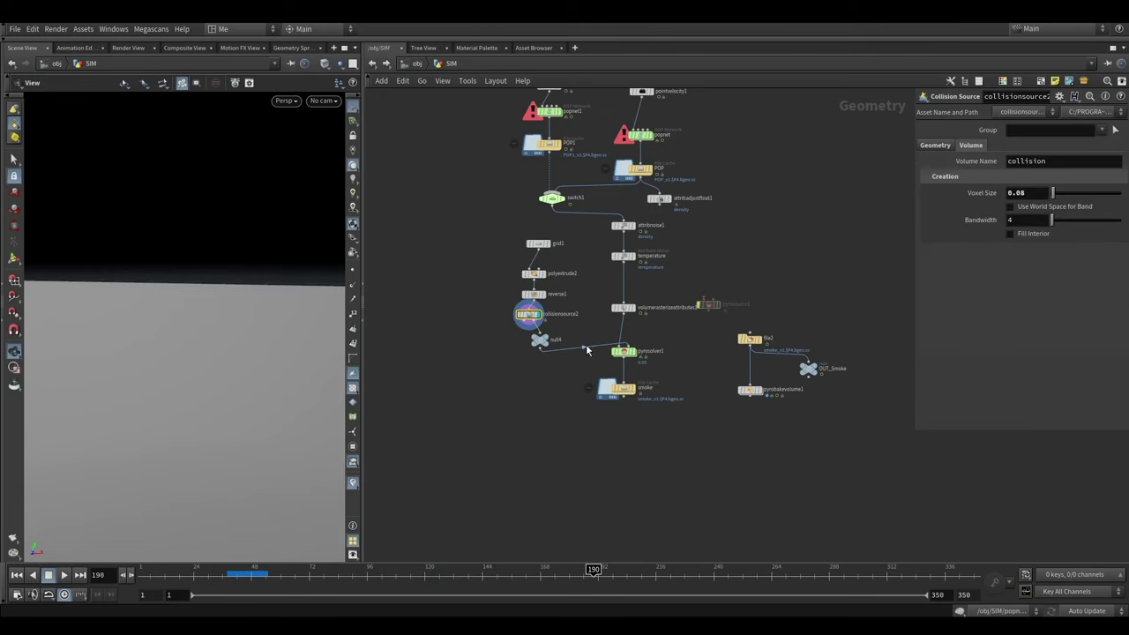
scroll(547, 325, up, 4)
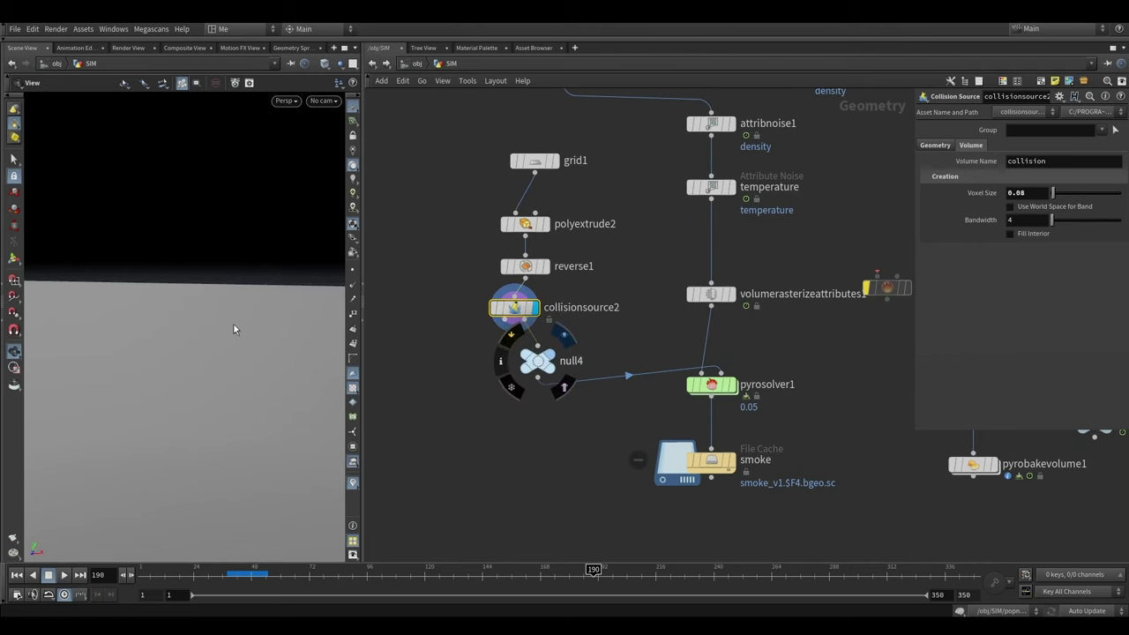
mouse_move(236, 395)
mouse_down()
mouse_move(196, 399)
mouse_move(203, 388)
mouse_up()
middle_drag(530, 408, 562, 363)
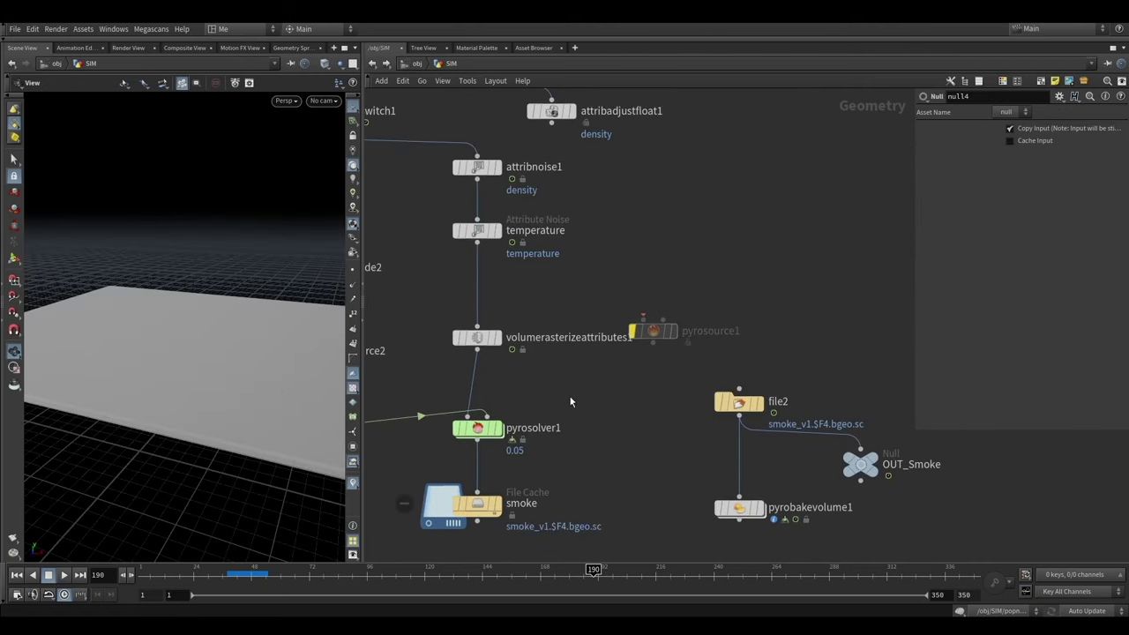
click(24, 576)
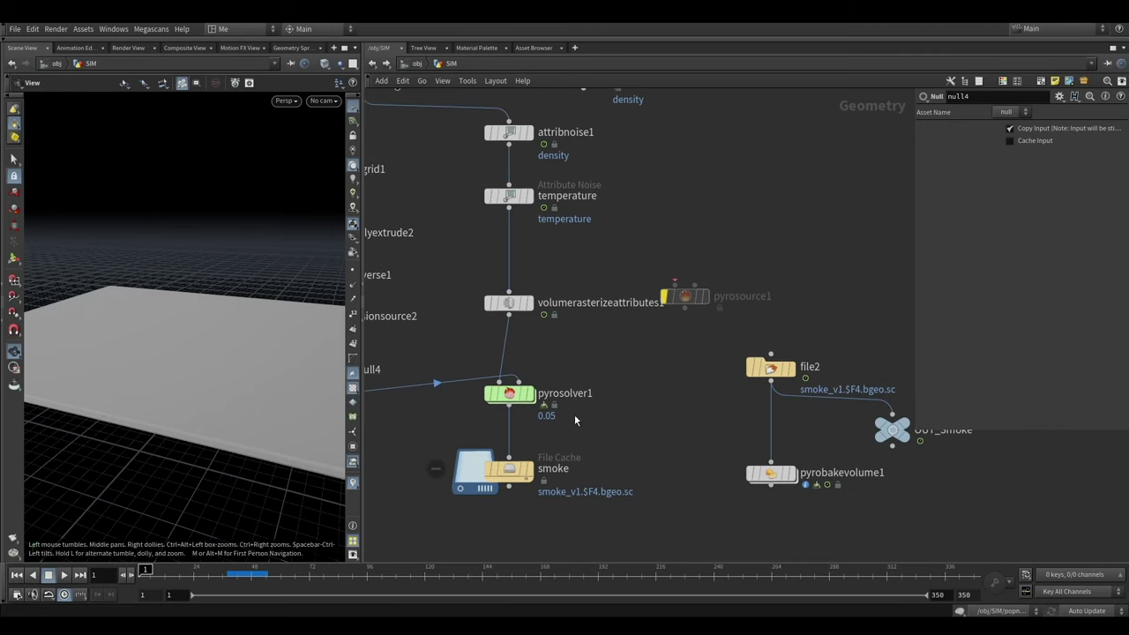
Select pyrosolver1 and widen its floating parameter pane
drag(650, 368, 430, 447)
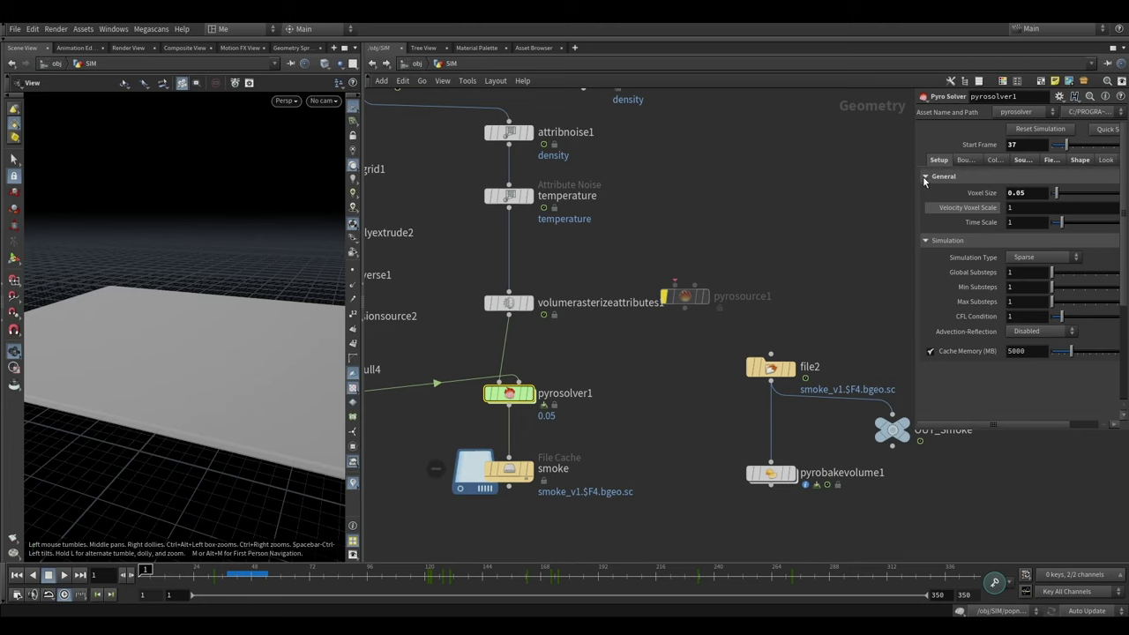
mouse_move(916, 431)
mouse_down()
mouse_move(646, 439)
mouse_move(676, 466)
mouse_up()
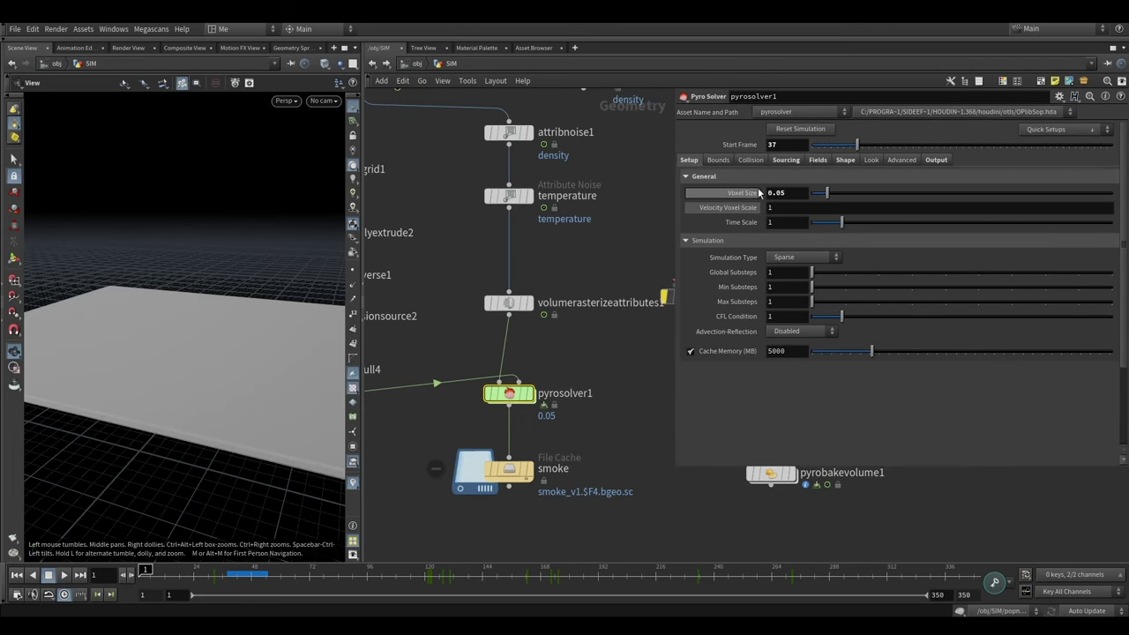
click(520, 304)
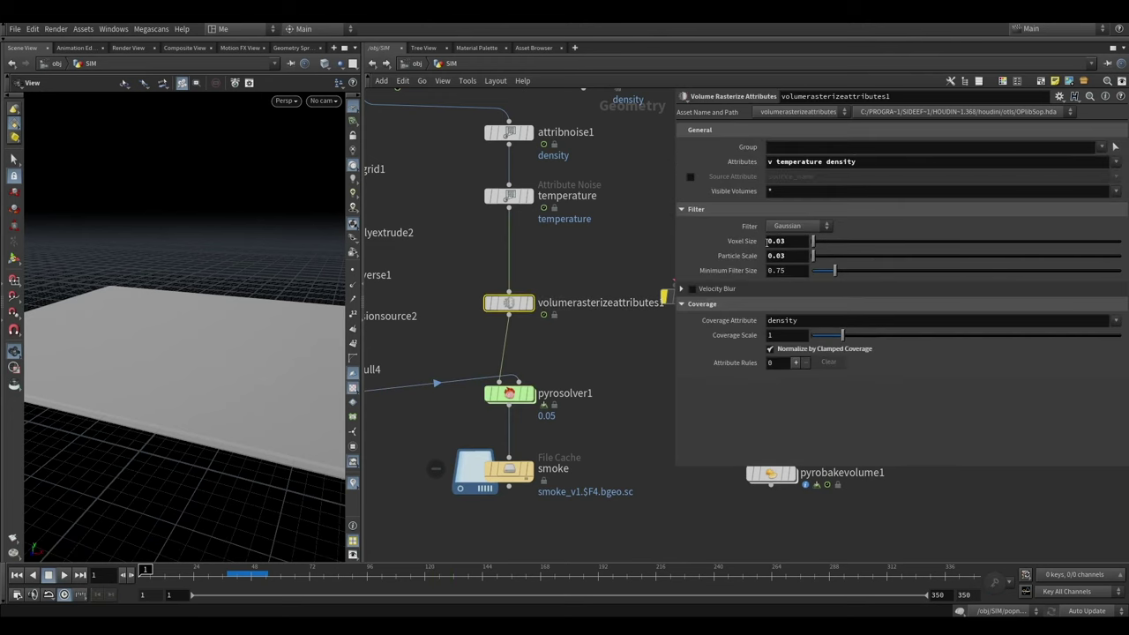
click(509, 393)
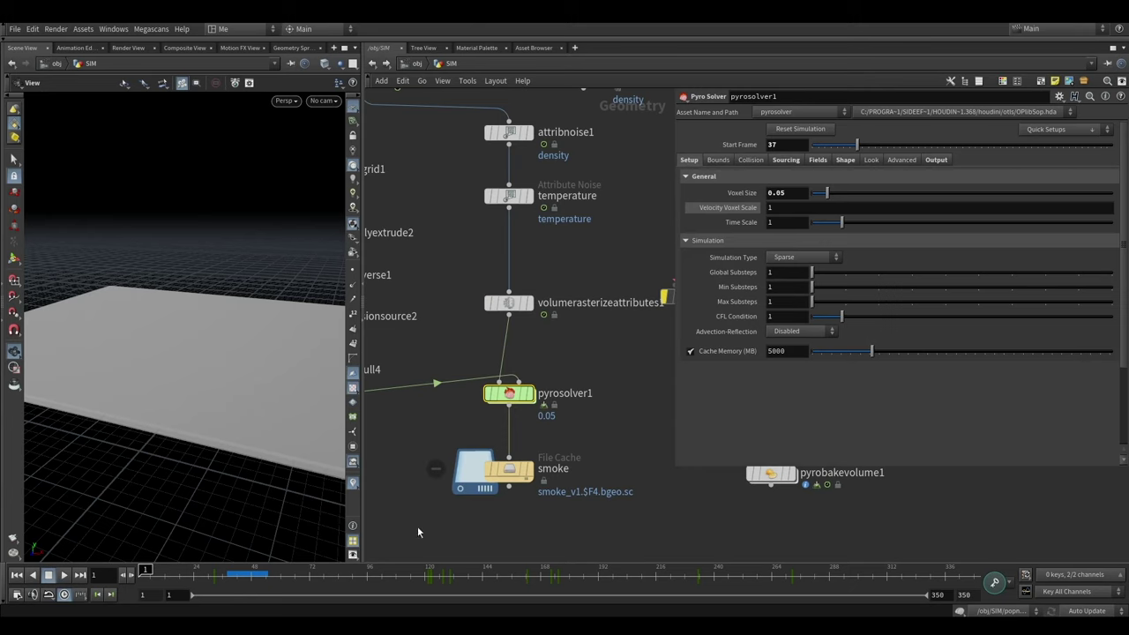
Check the Bounds and Collision tabs, then review density, temperature and vel sourcing
click(720, 160)
click(749, 160)
click(786, 160)
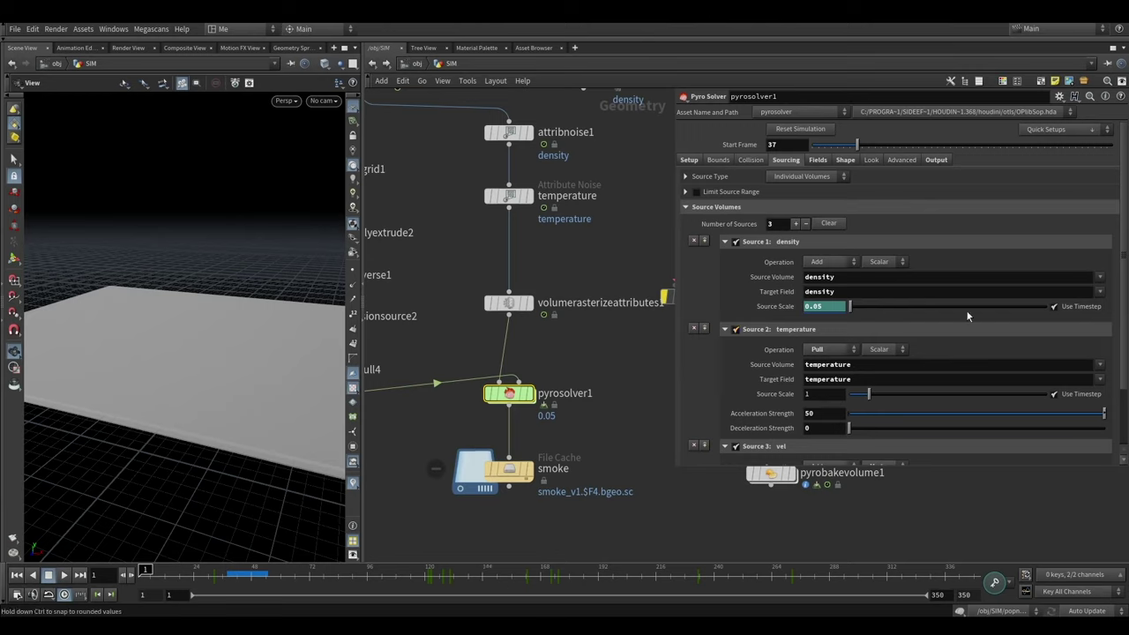
mouse_move(403, 570)
mouse_down()
mouse_move(945, 570)
mouse_move(469, 570)
mouse_move(149, 553)
mouse_move(141, 570)
mouse_up()
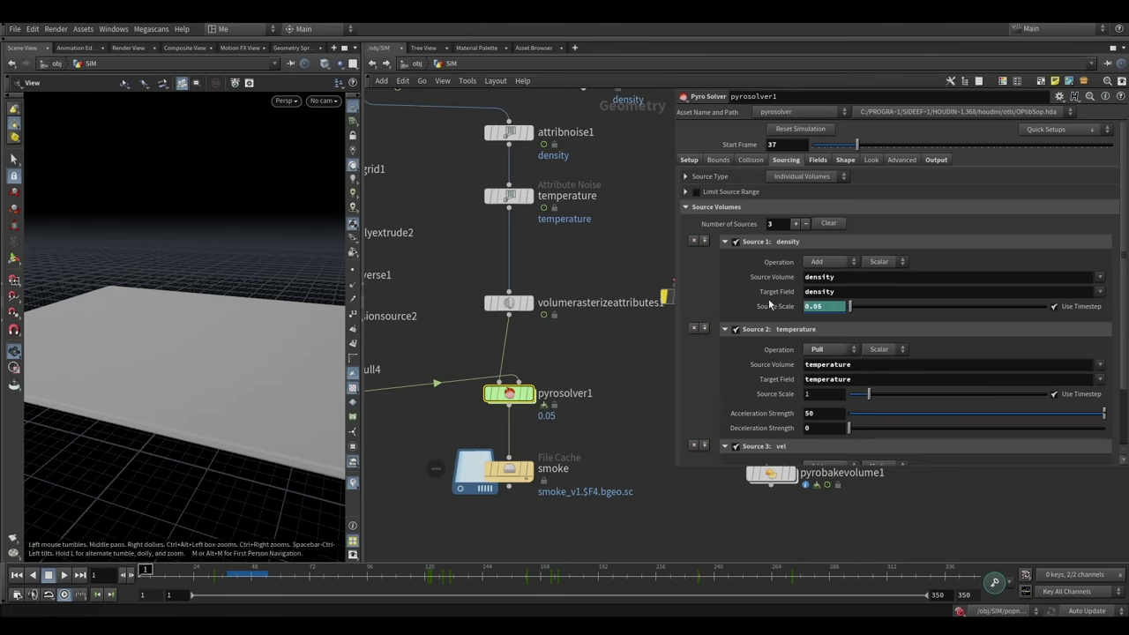
scroll(770, 309, down, 2)
scroll(779, 371, down, 1)
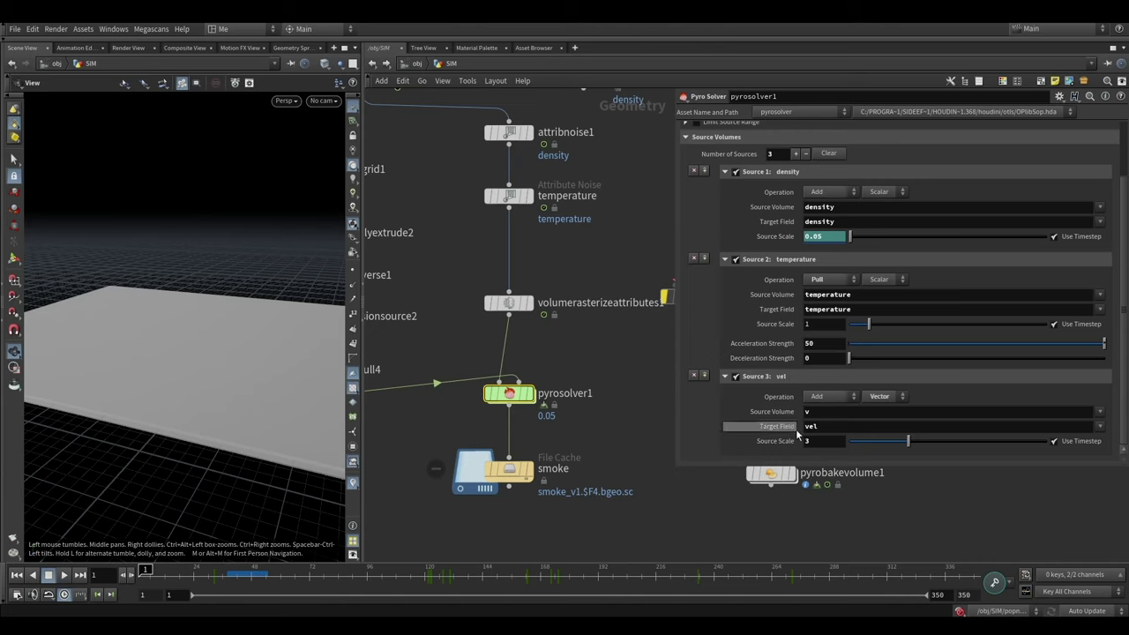
scroll(776, 388, up, 3)
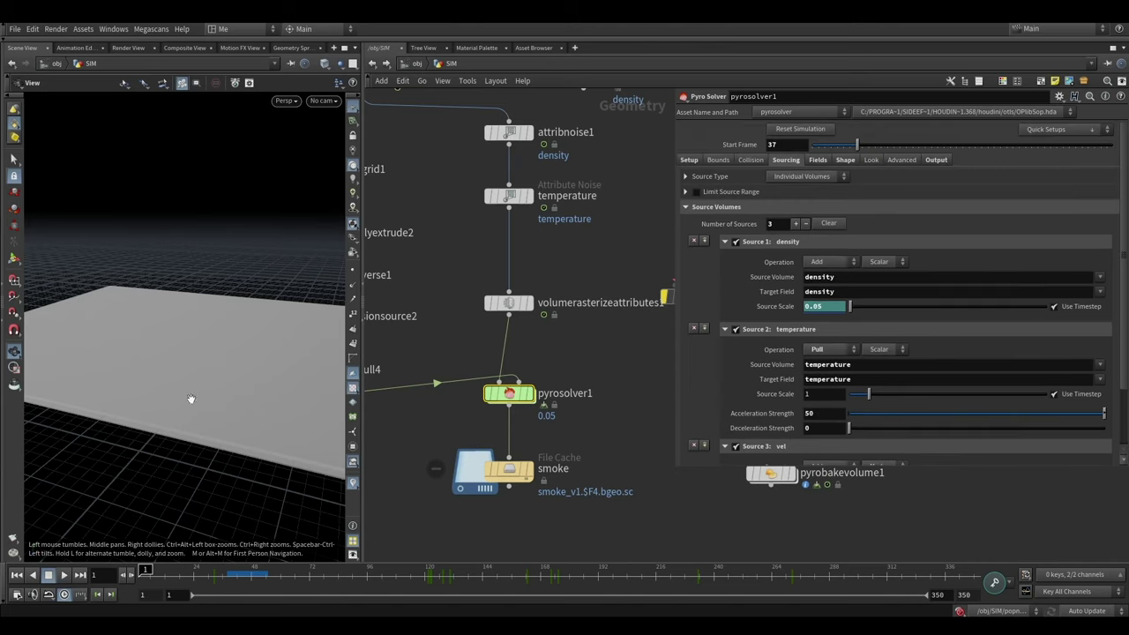
scroll(743, 397, down, 3)
scroll(776, 353, up, 3)
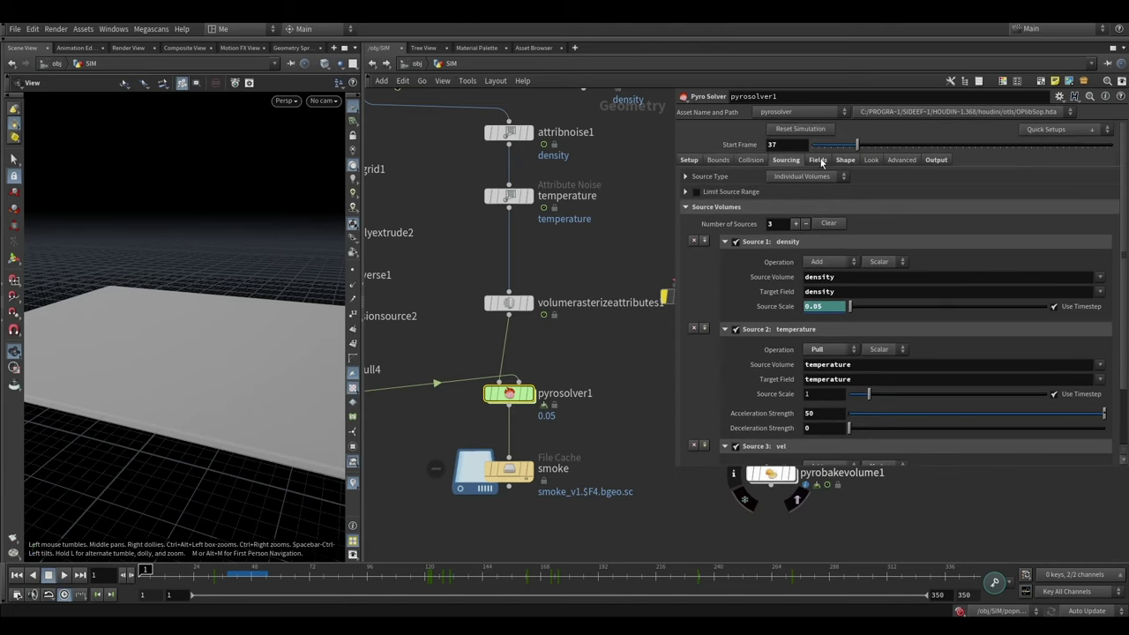
Confirm on the Shape tab that Buoyancy animates from 0.5 to 1 across the timeline
click(818, 160)
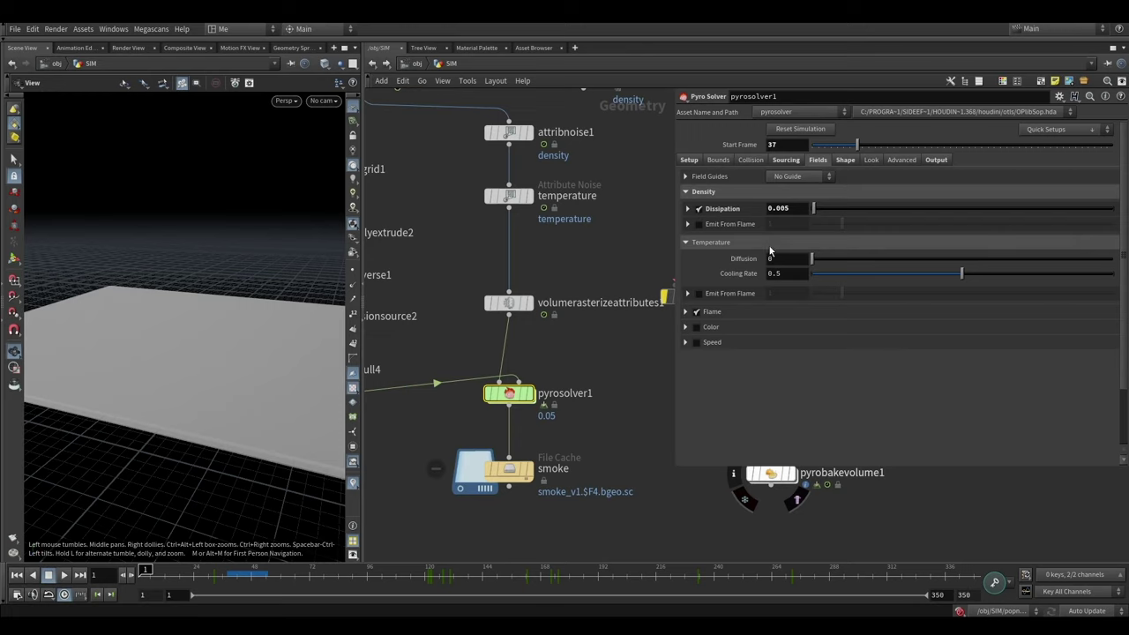
scroll(732, 255, down, 2)
scroll(731, 256, up, 1)
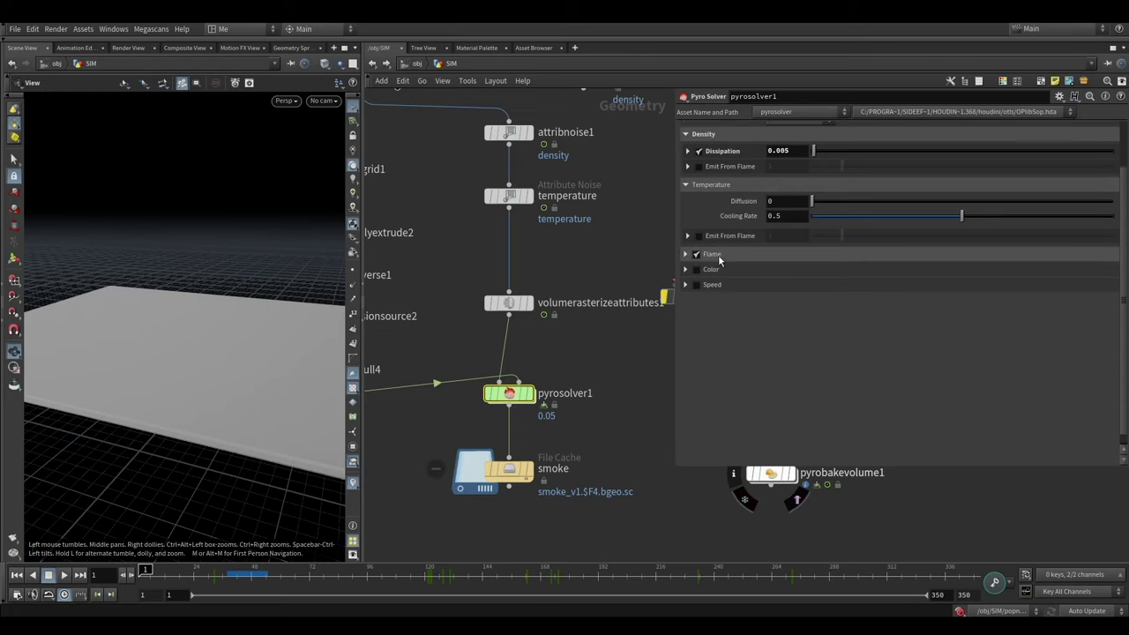
scroll(818, 183, up, 1)
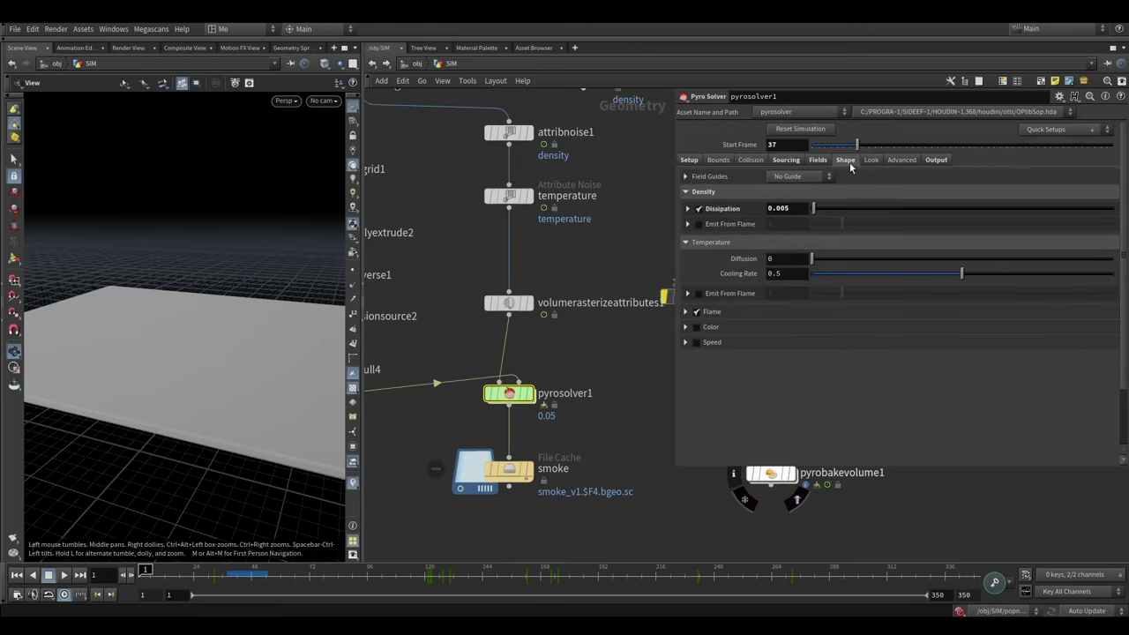
click(846, 160)
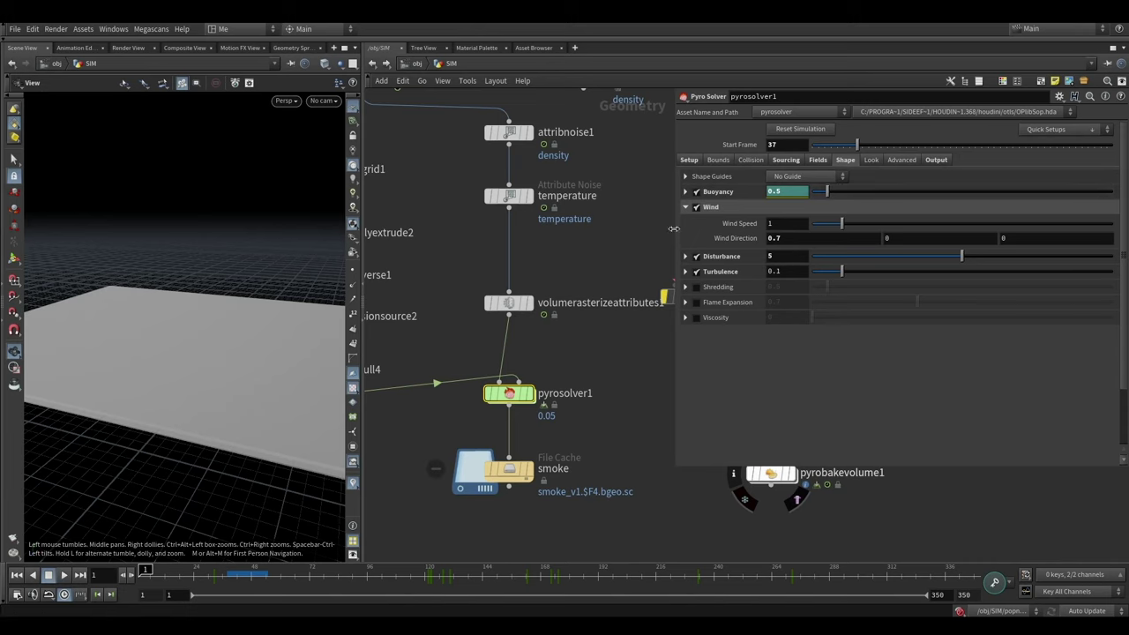
click(426, 570)
drag(425, 570, 552, 581)
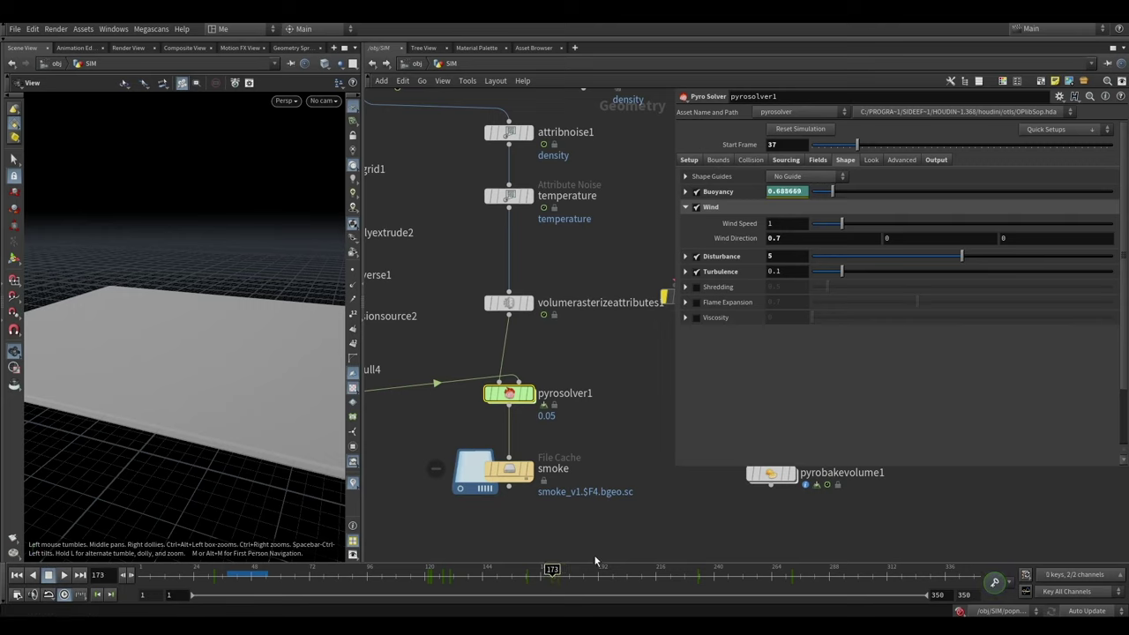
mouse_move(562, 571)
mouse_down()
mouse_move(971, 571)
mouse_move(141, 572)
mouse_up()
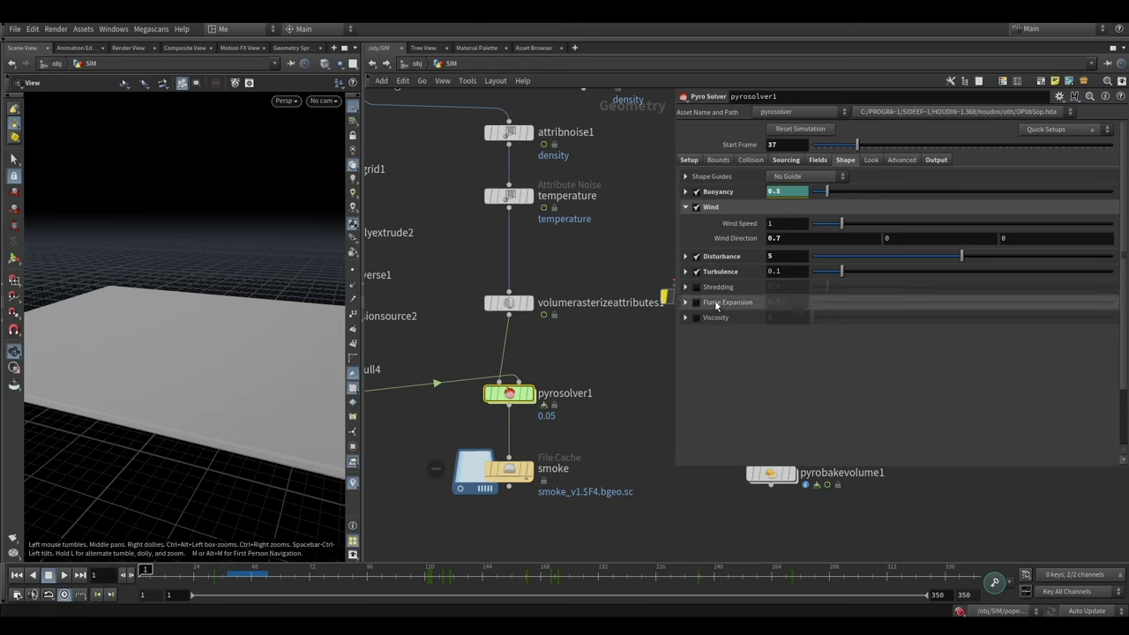
drag(137, 334, 172, 344)
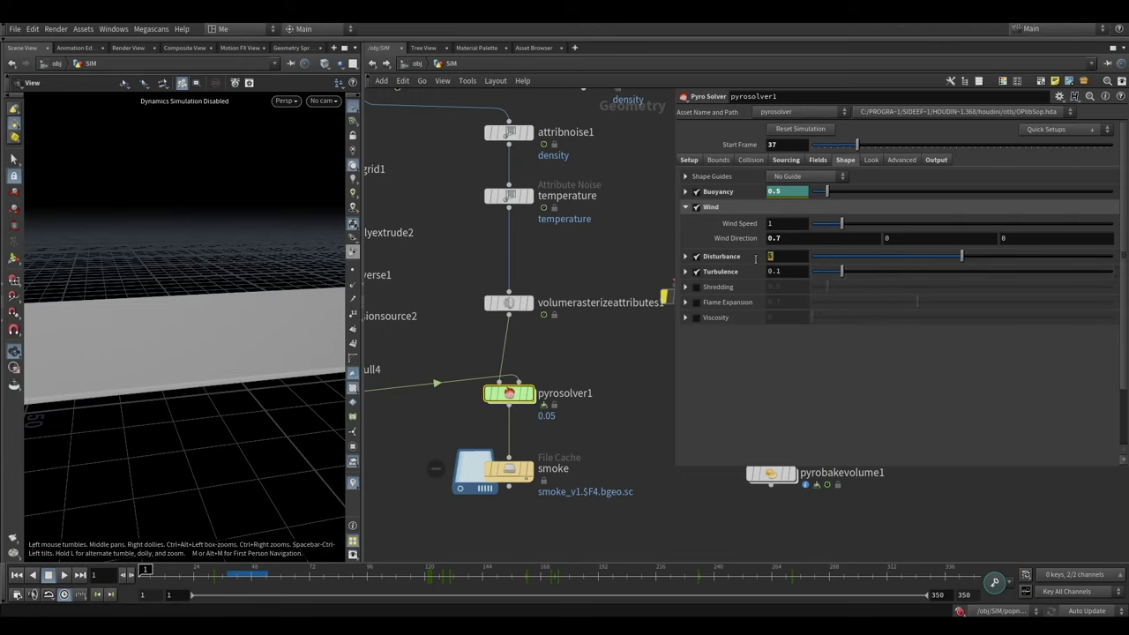
Set Disturbance to 5 and go back to the Fields tab
text(5)
key(Return)
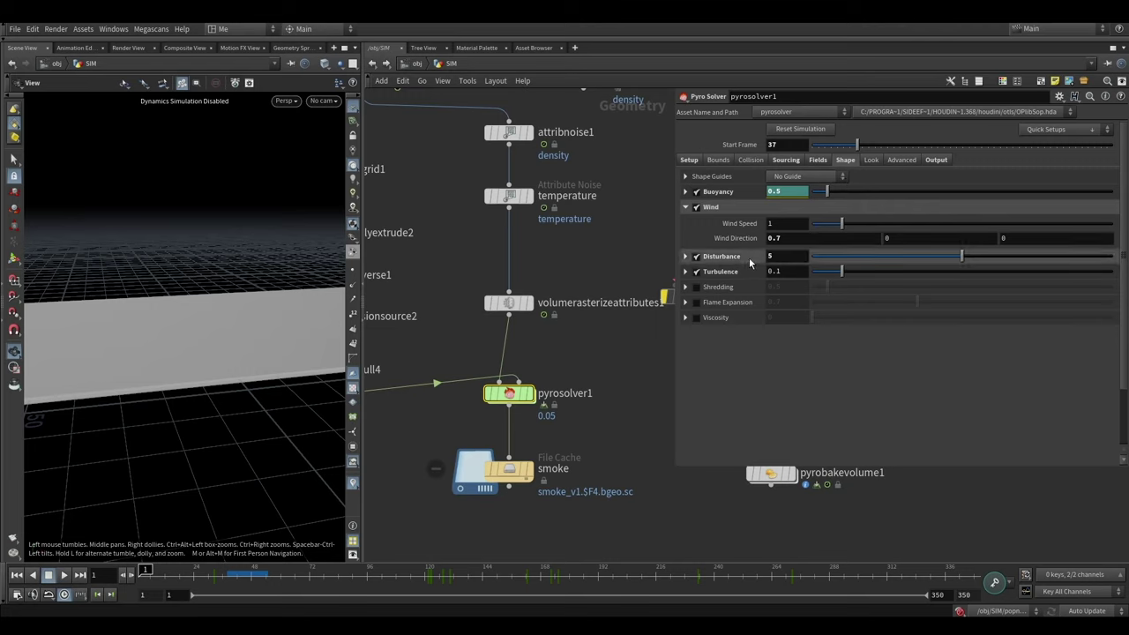
click(872, 160)
click(846, 160)
click(818, 160)
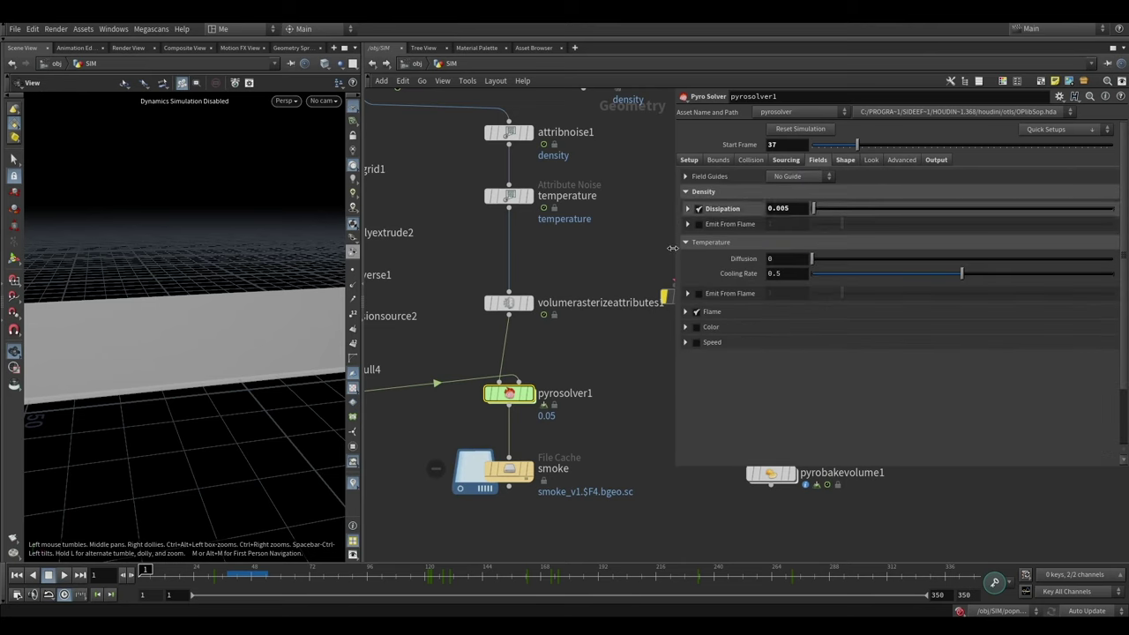
scroll(554, 318, down, 3)
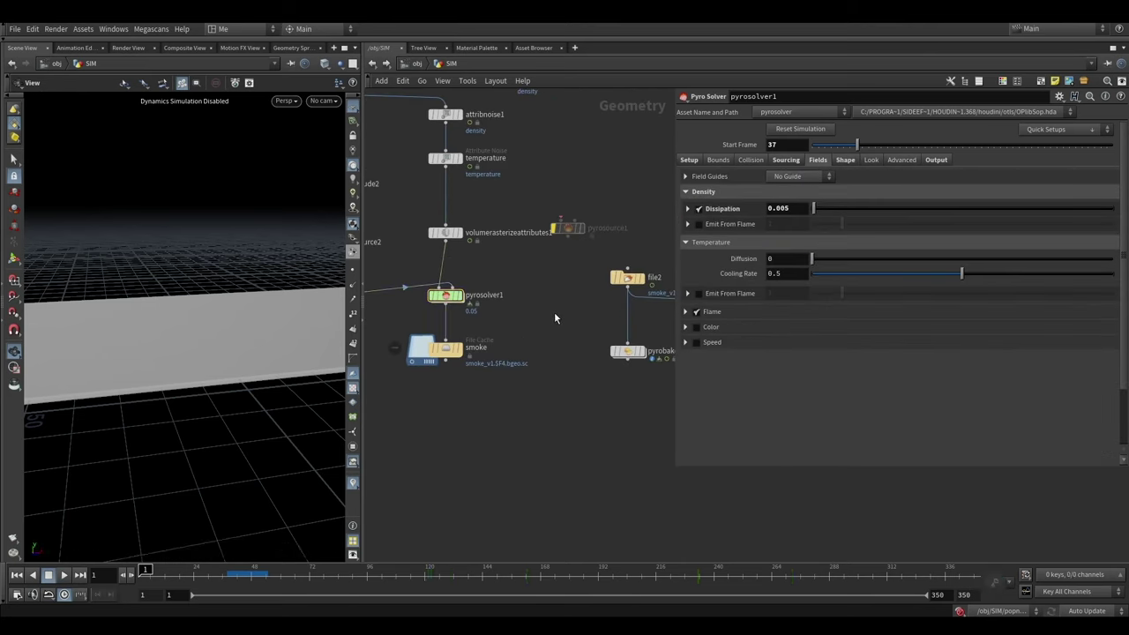
In pyrosolver1's Output tab, stop exporting temperature, flame and Cd
click(628, 278)
middle_drag(547, 371, 592, 375)
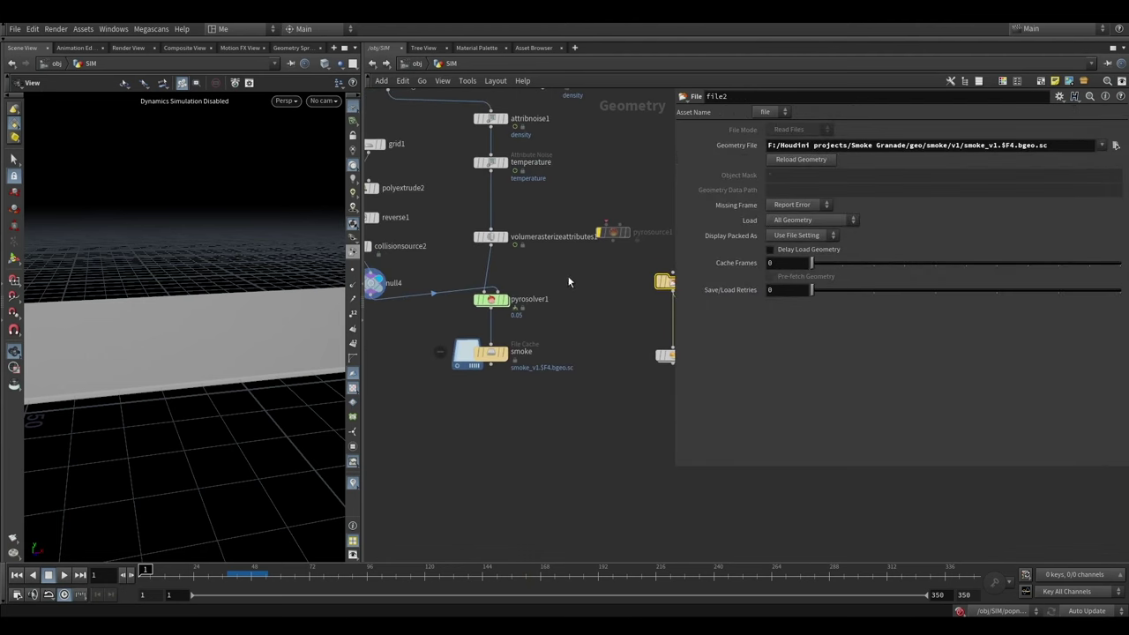
click(488, 302)
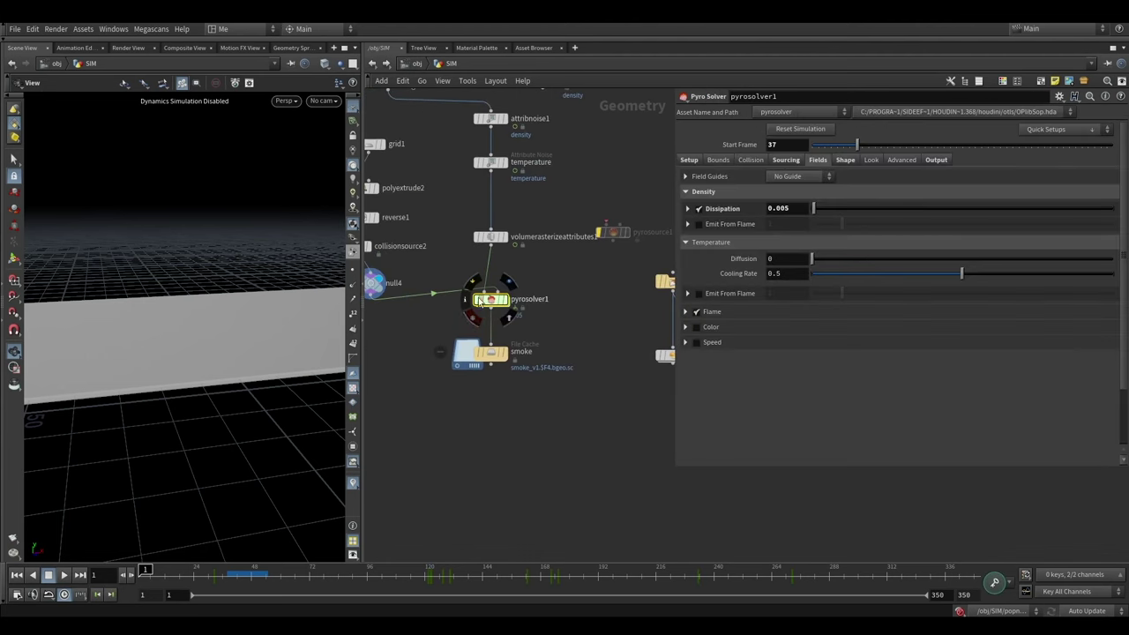
click(937, 159)
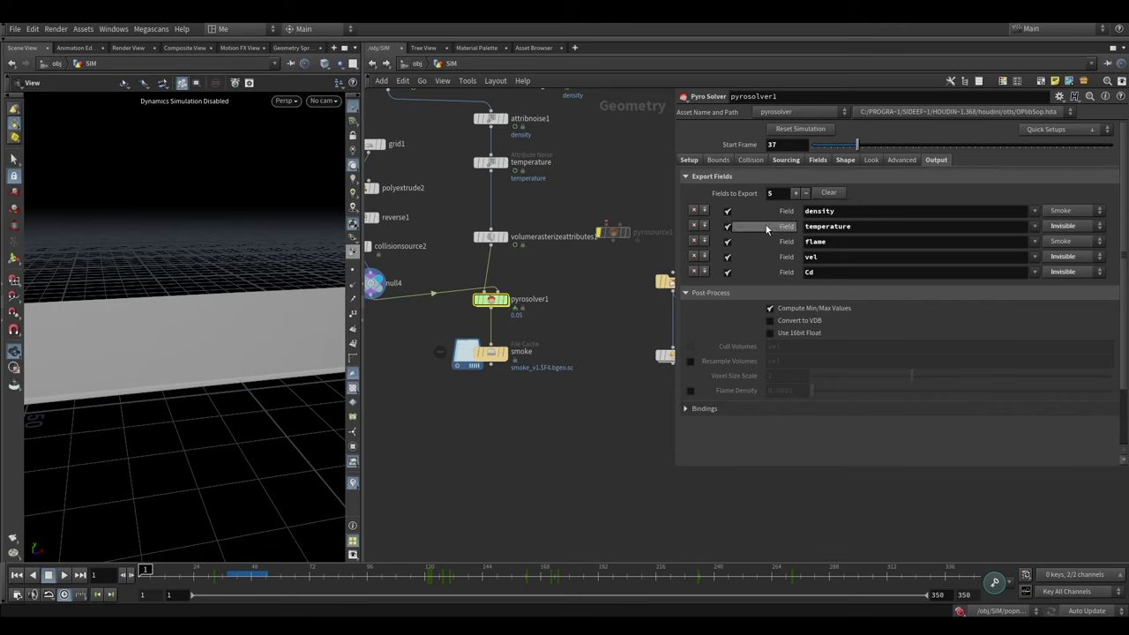
click(727, 227)
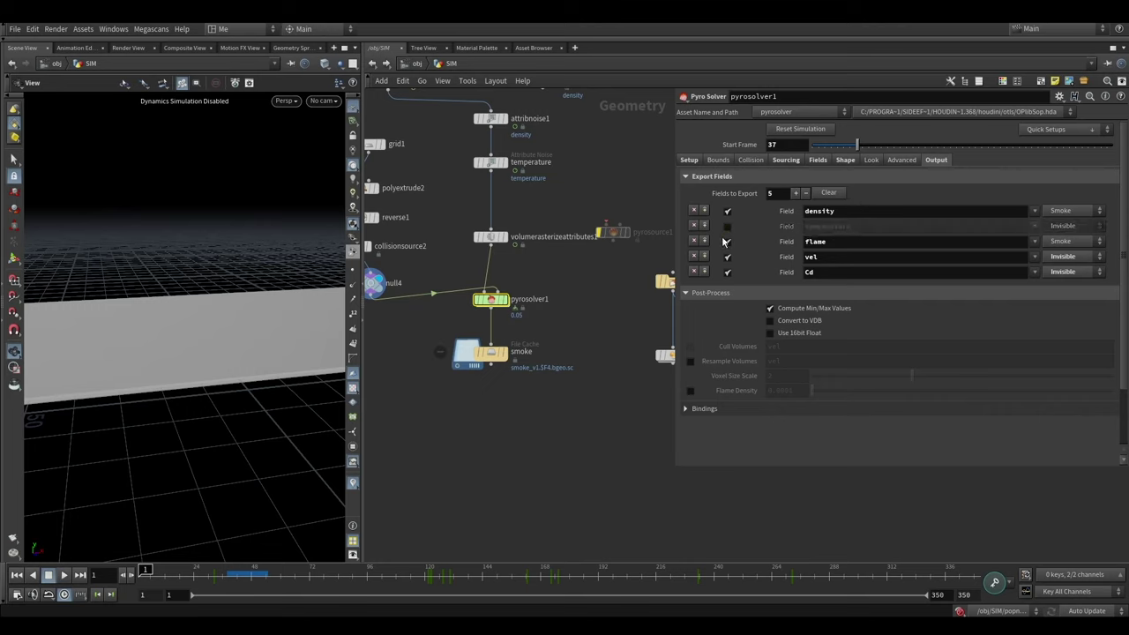
click(728, 241)
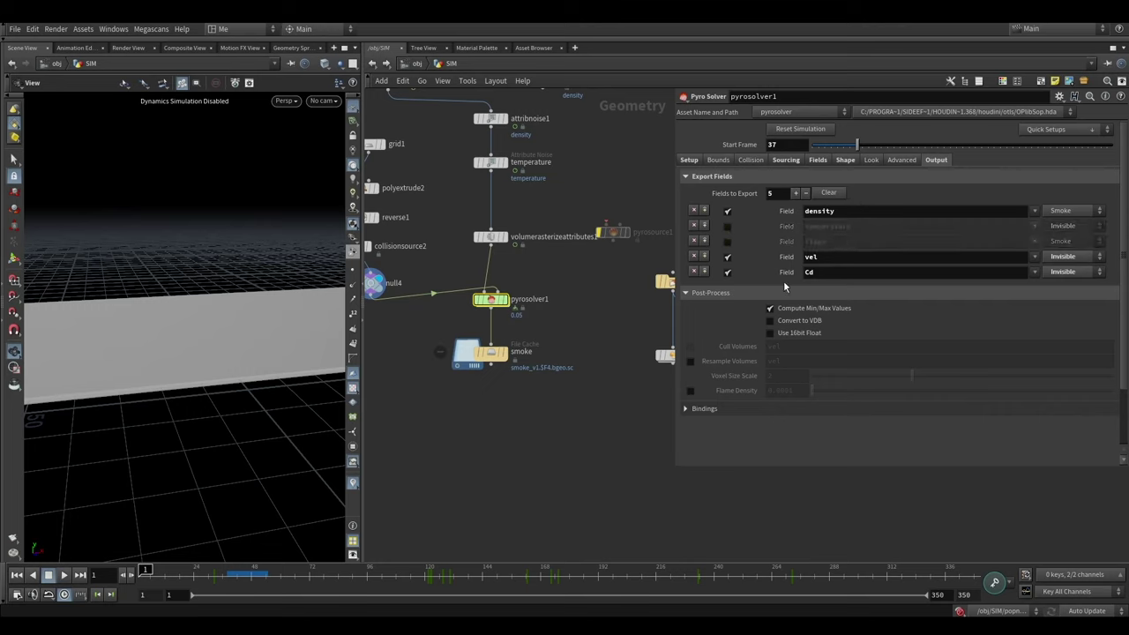
click(727, 274)
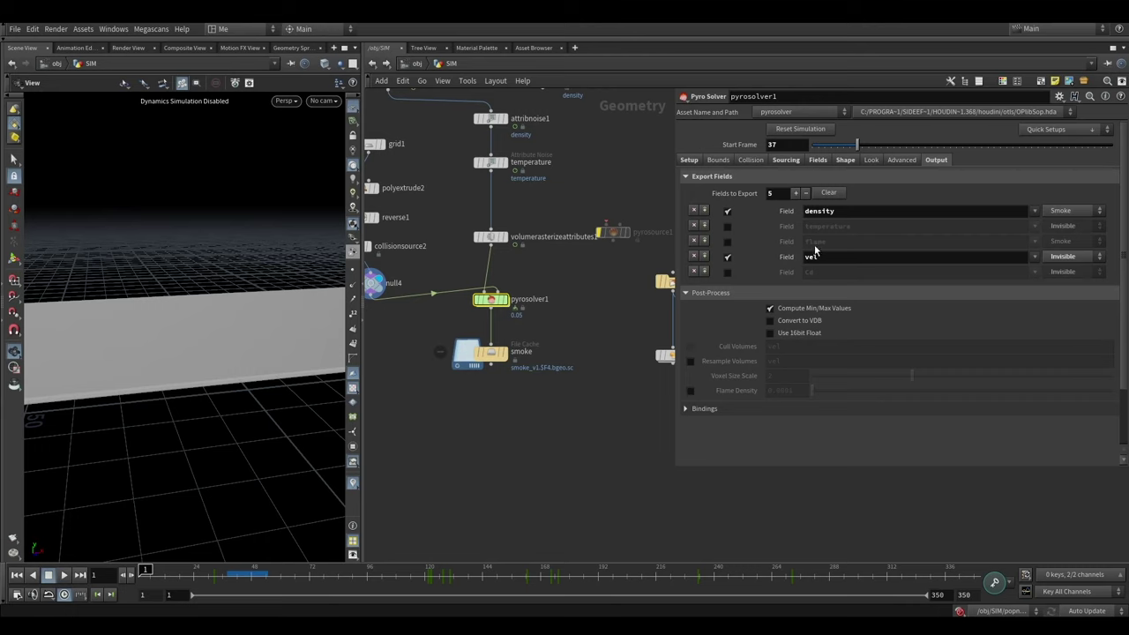
Enable Convert to VDB at 16-bit float with Cull and Resample Volumes, then select file2
click(770, 322)
click(691, 346)
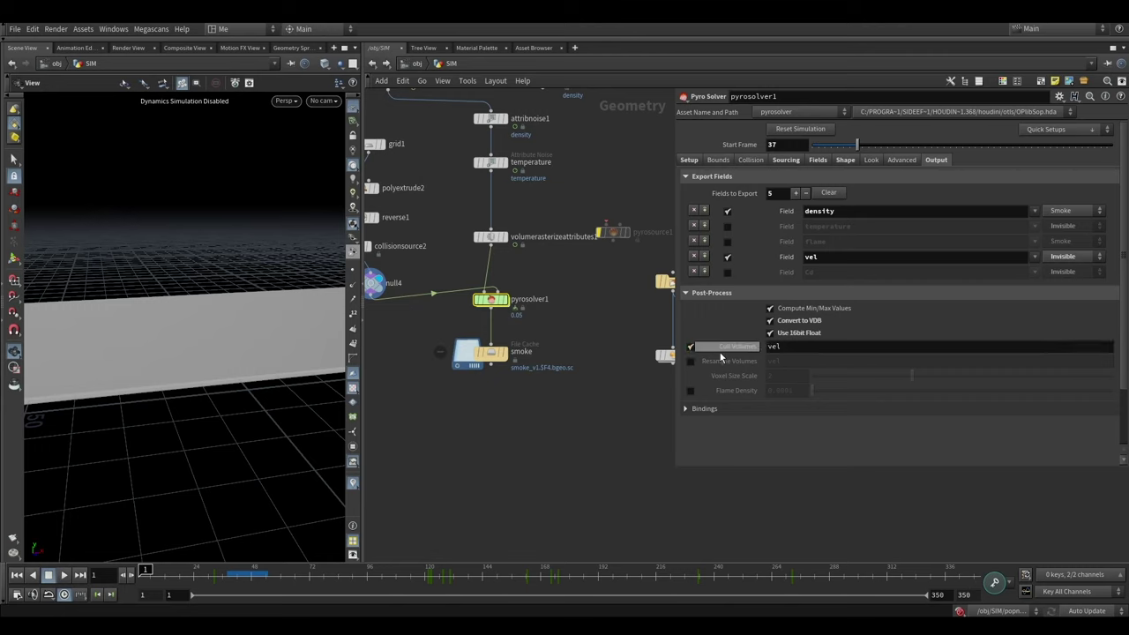
click(691, 362)
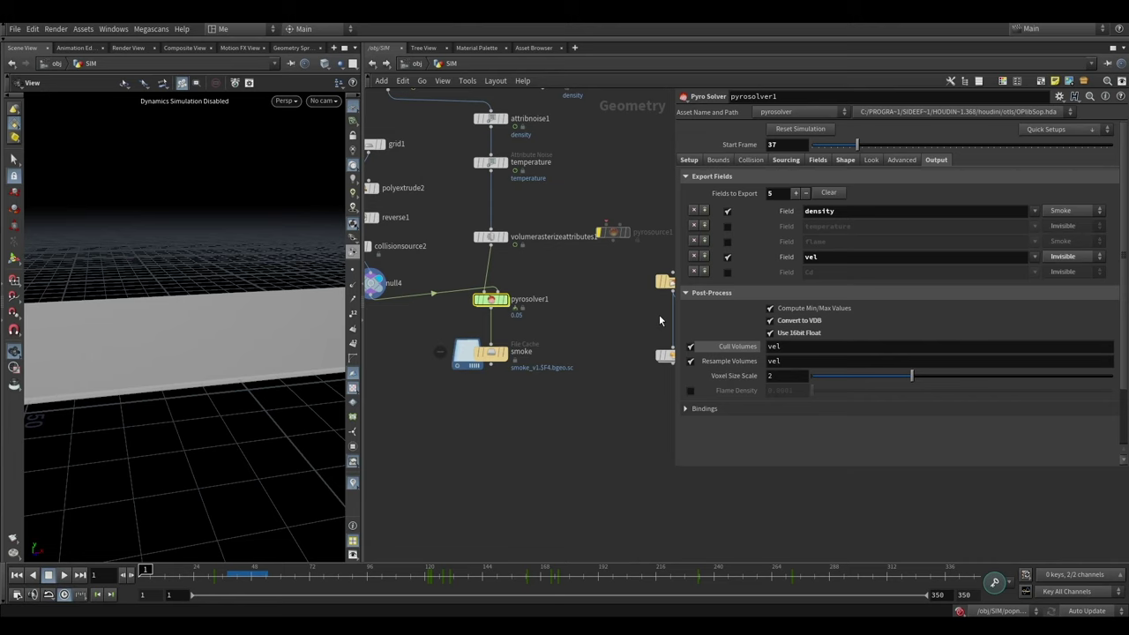
middle_drag(540, 320, 505, 310)
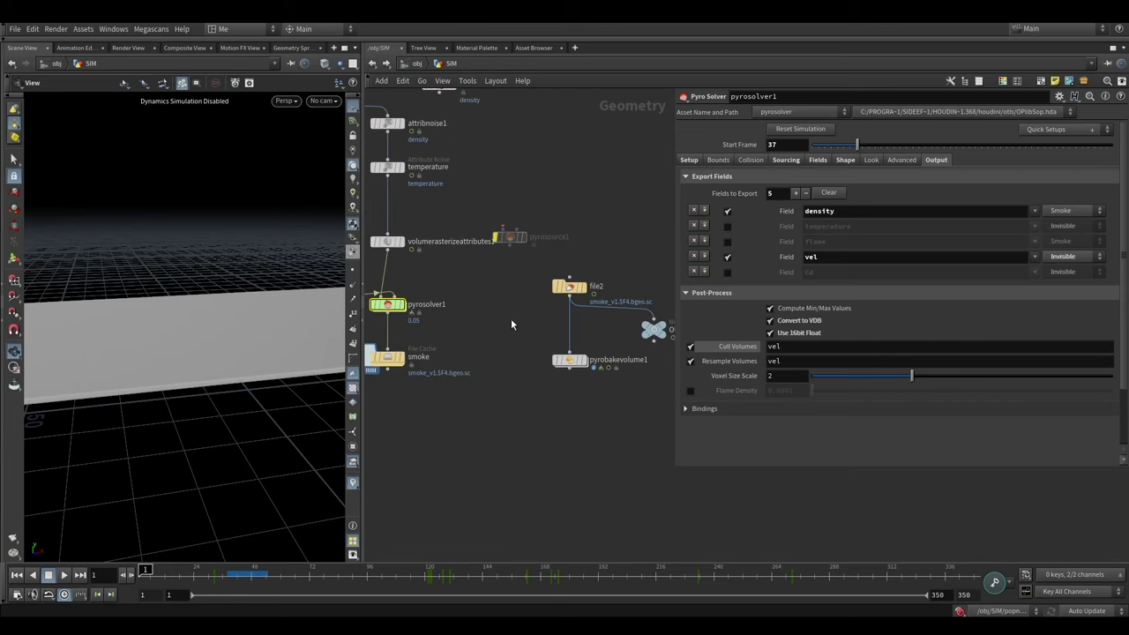
click(569, 286)
click(406, 296)
middle_drag(535, 320, 580, 315)
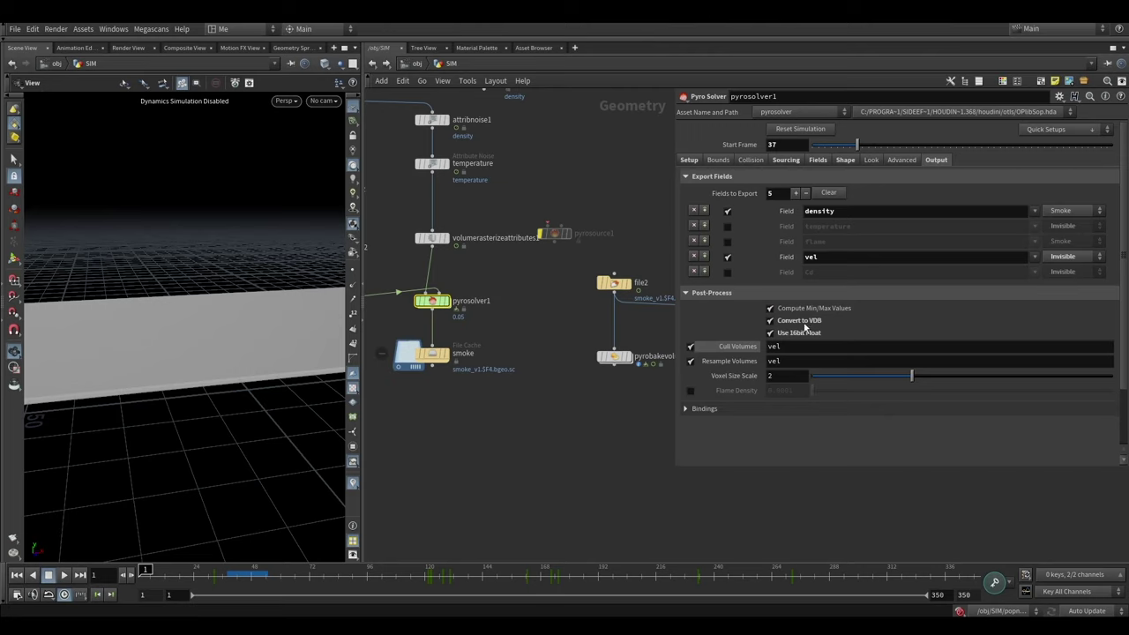
middle_drag(508, 332, 459, 336)
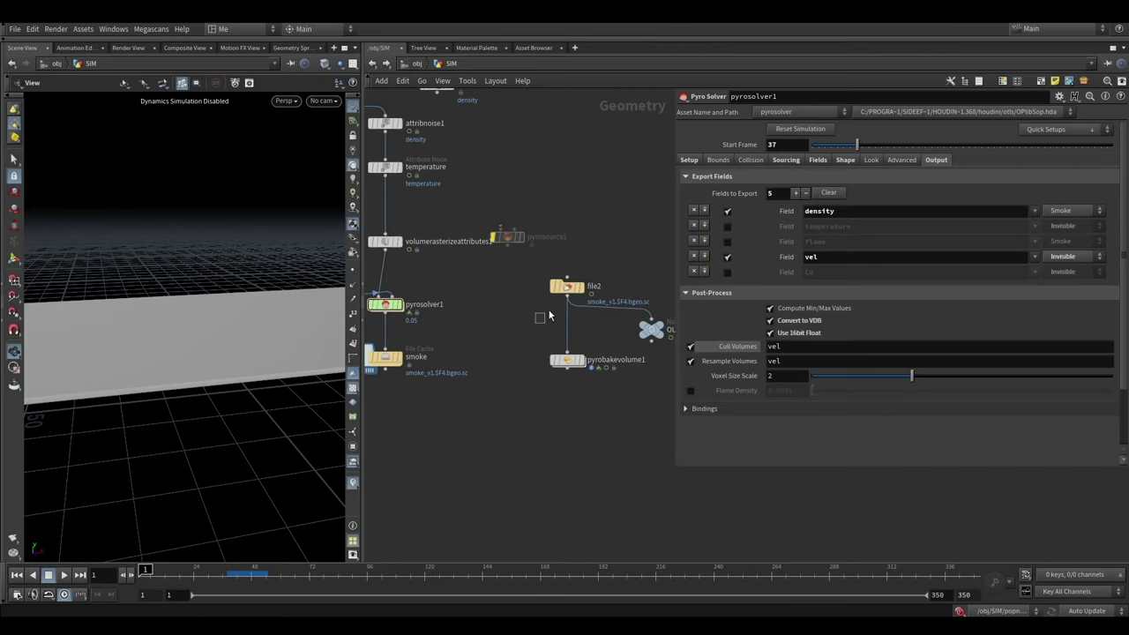
click(567, 287)
Check the smoke File Cache's file extension and pyrosolver1's output settings
scroll(661, 292, up, 3)
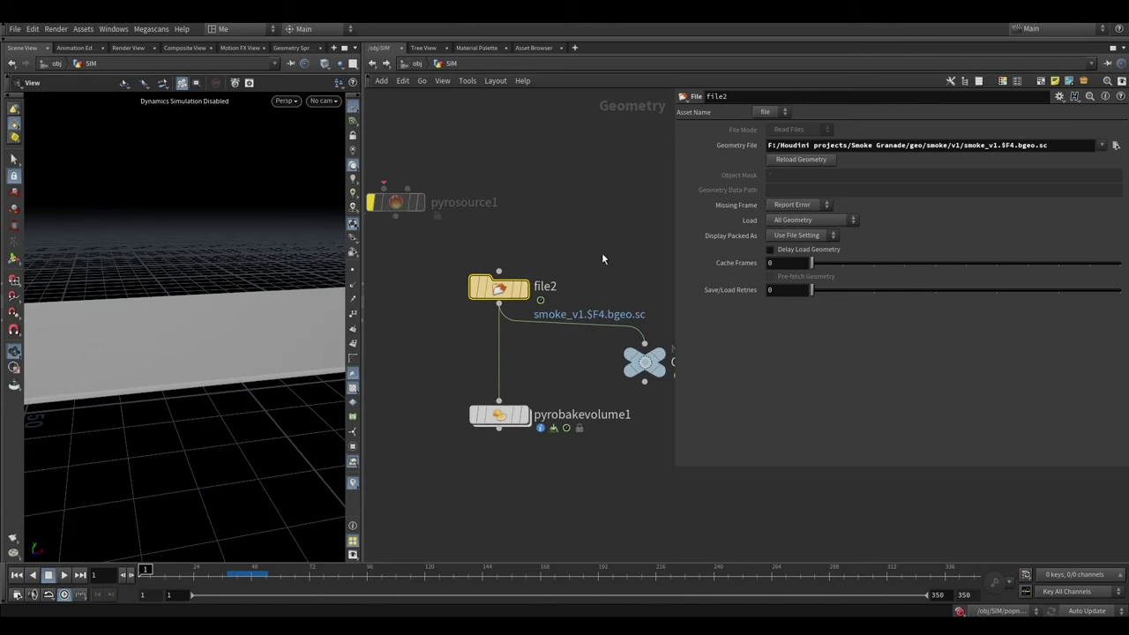
scroll(616, 277, down, 3)
drag(441, 322, 363, 378)
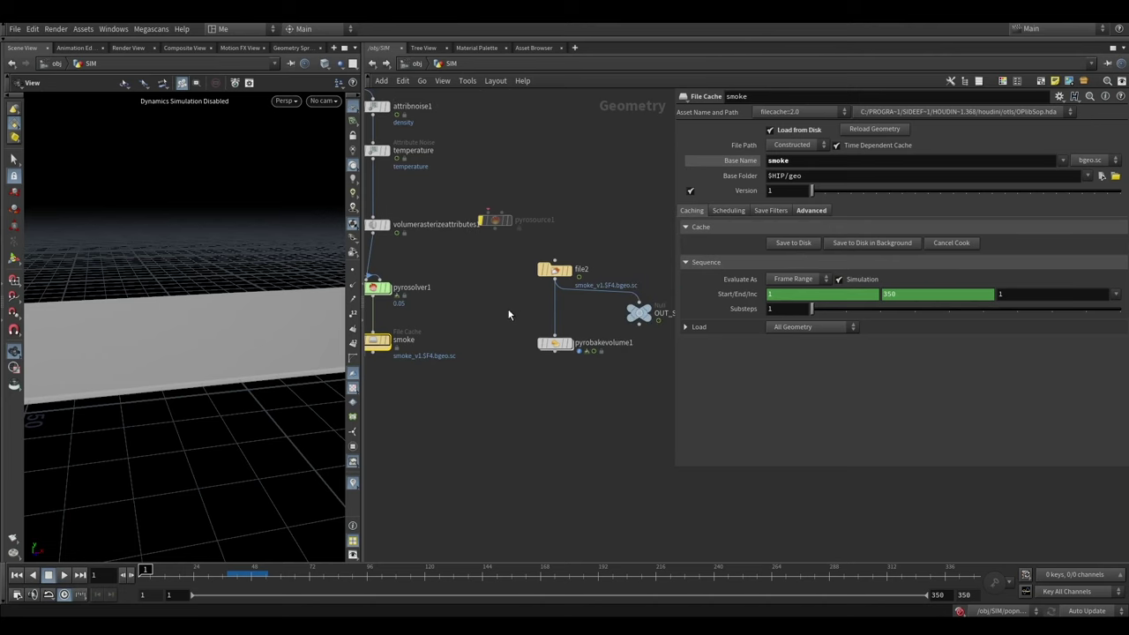
middle_drag(477, 311, 503, 304)
click(430, 279)
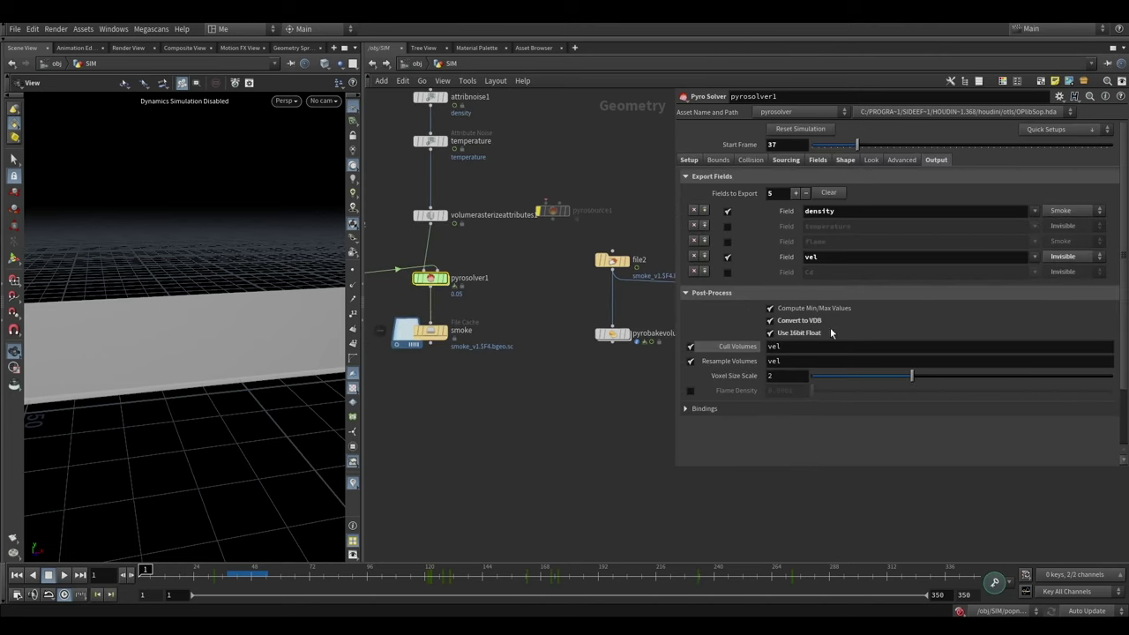
click(430, 332)
click(1090, 160)
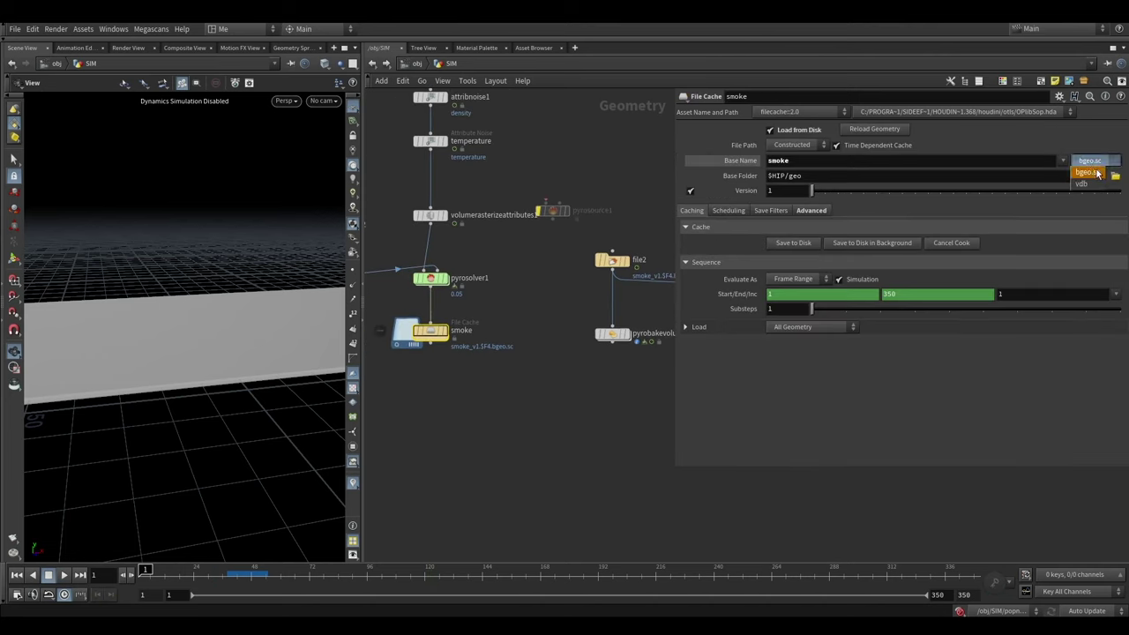
middle_drag(561, 405, 497, 415)
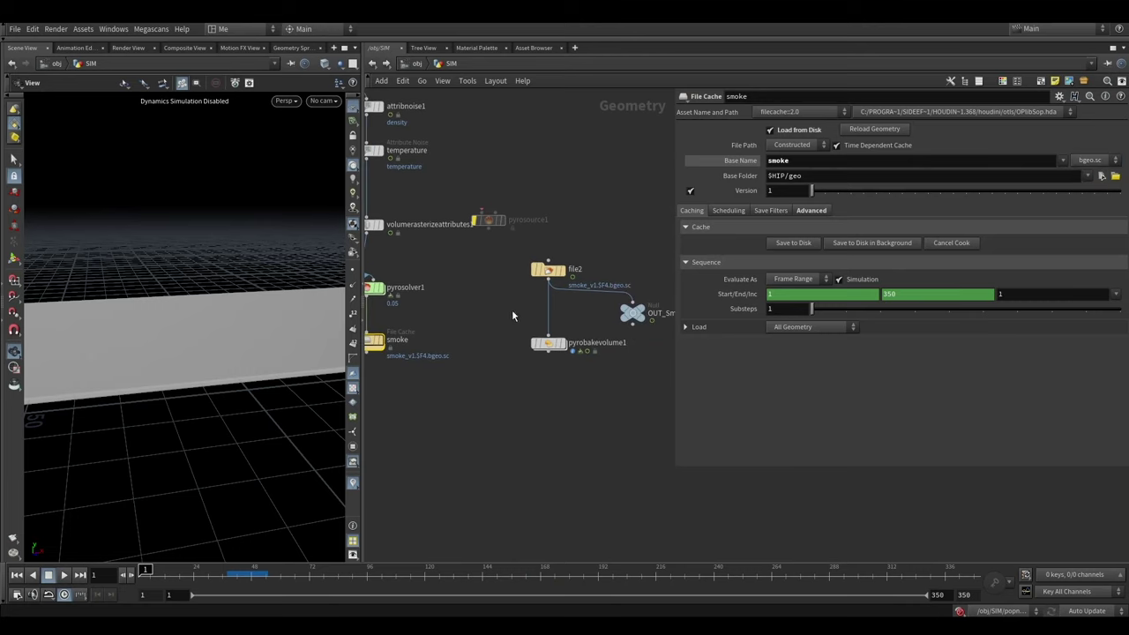
Check file2's geometry path and display pyrobakevolume1's smoke plume
click(548, 270)
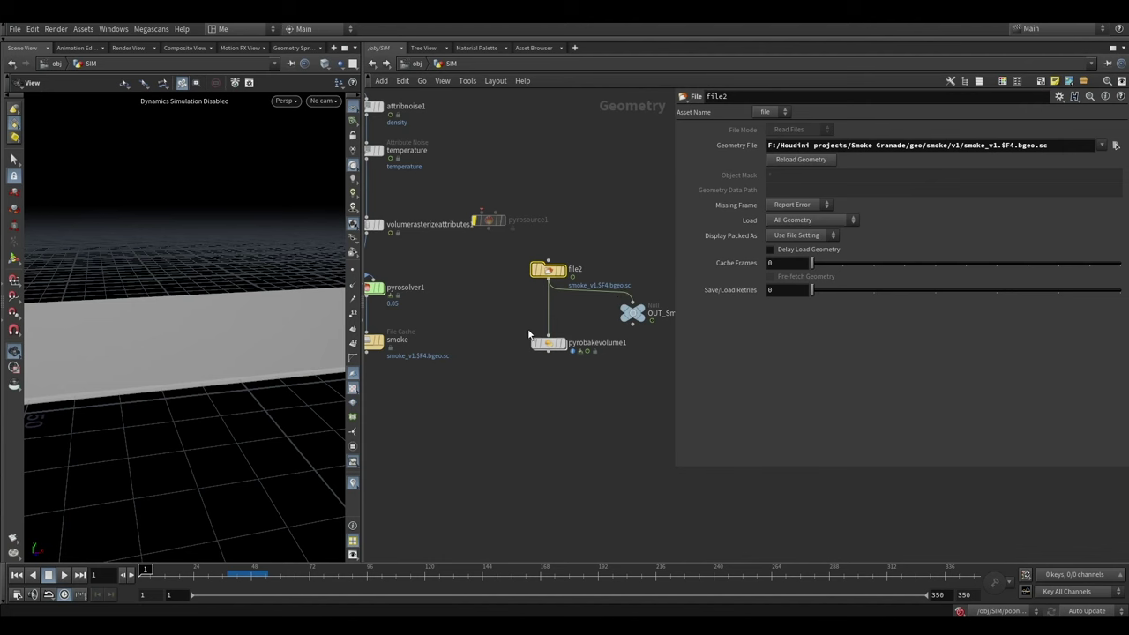
click(548, 343)
click(563, 343)
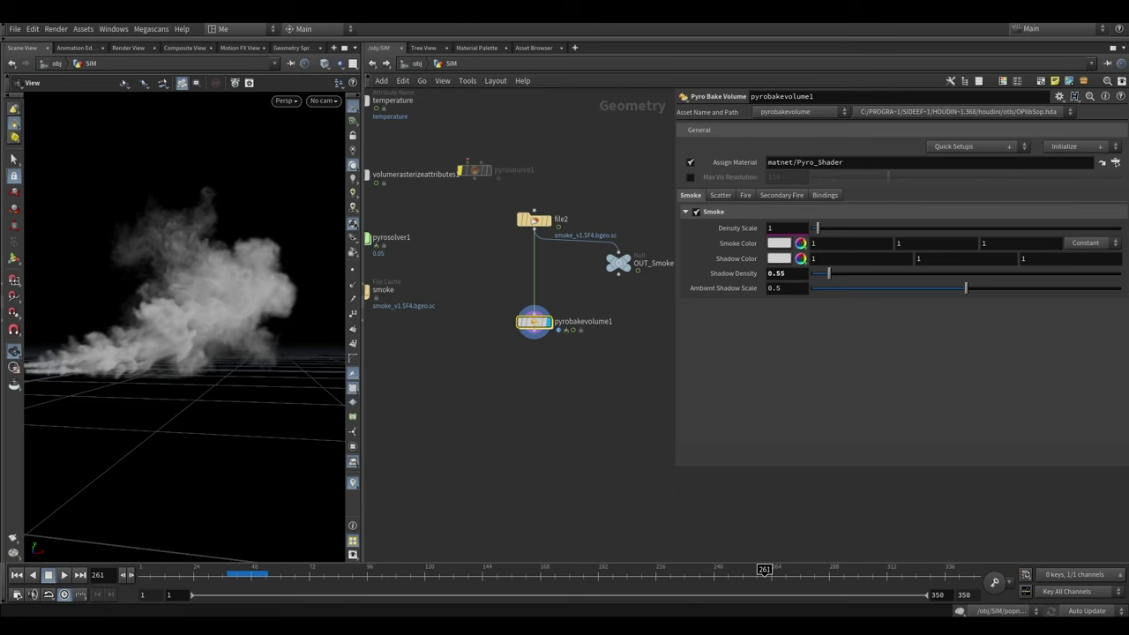
click(378, 470)
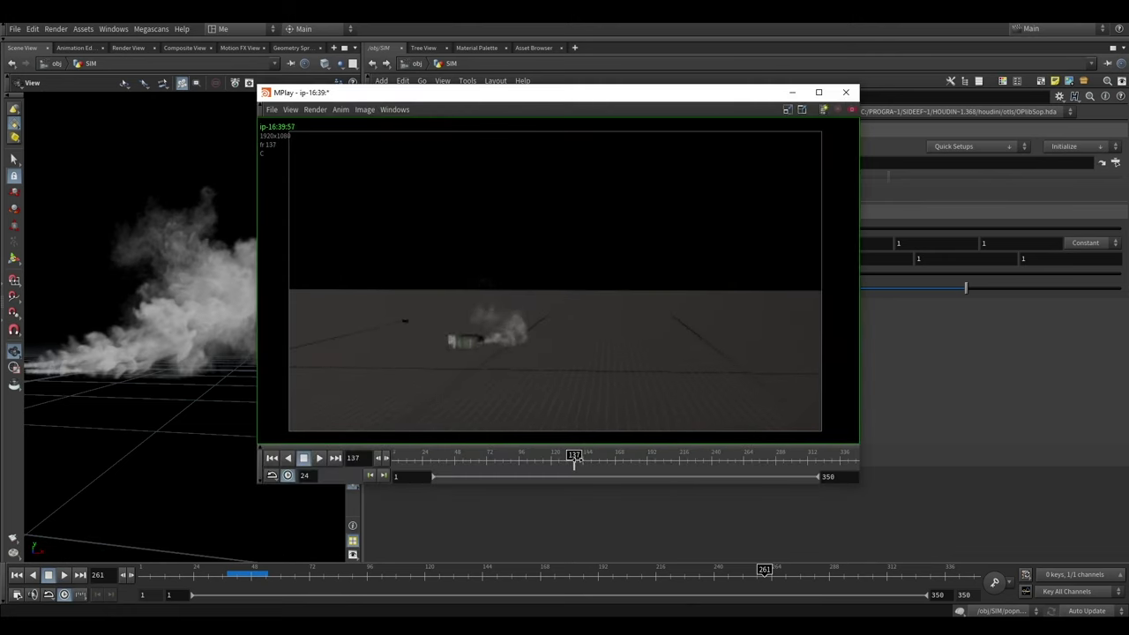
mouse_move(637, 458)
mouse_down()
mouse_move(505, 455)
mouse_move(865, 447)
mouse_move(425, 446)
mouse_move(838, 454)
mouse_move(466, 454)
mouse_move(406, 429)
mouse_up()
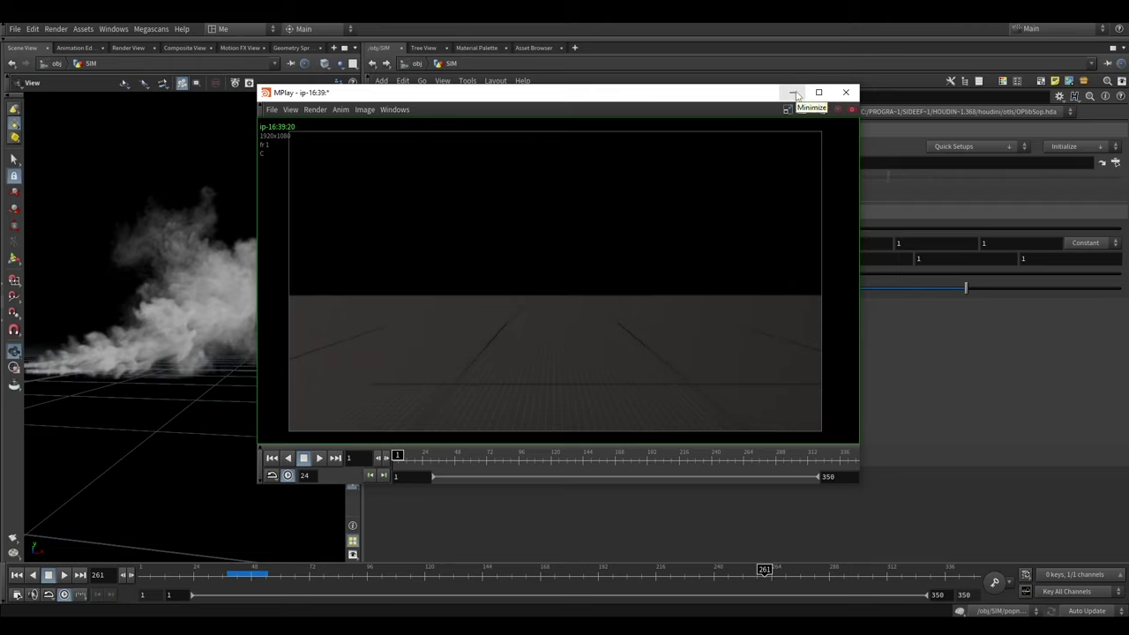
drag(504, 456, 759, 456)
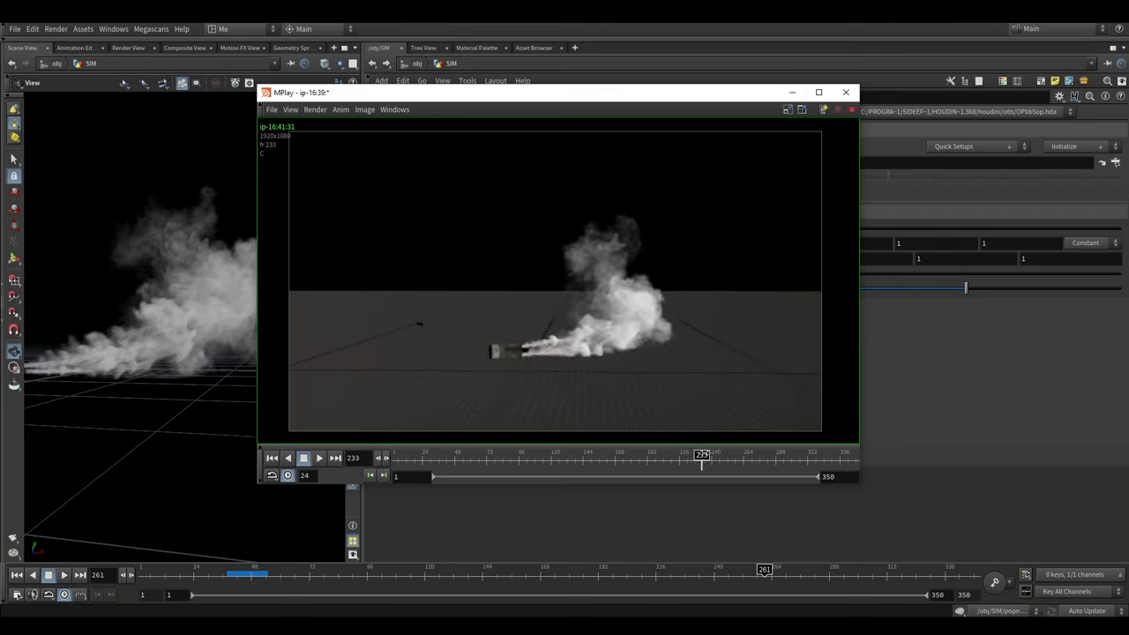
click(792, 92)
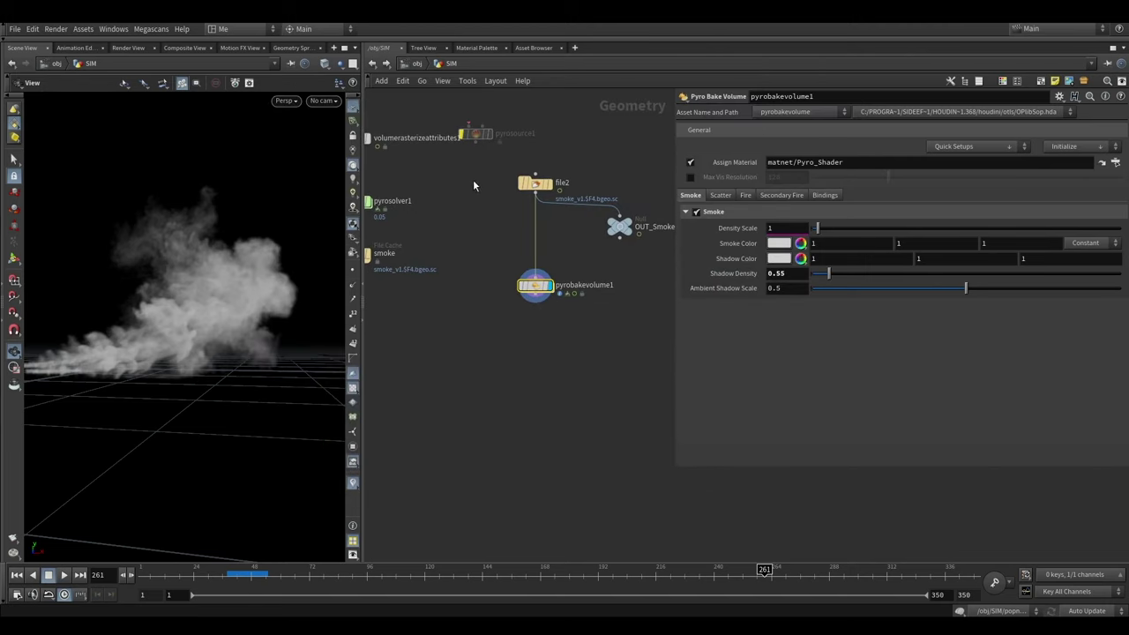
Switch to the /out network and bring mantra_ipr into view
click(425, 68)
click(435, 62)
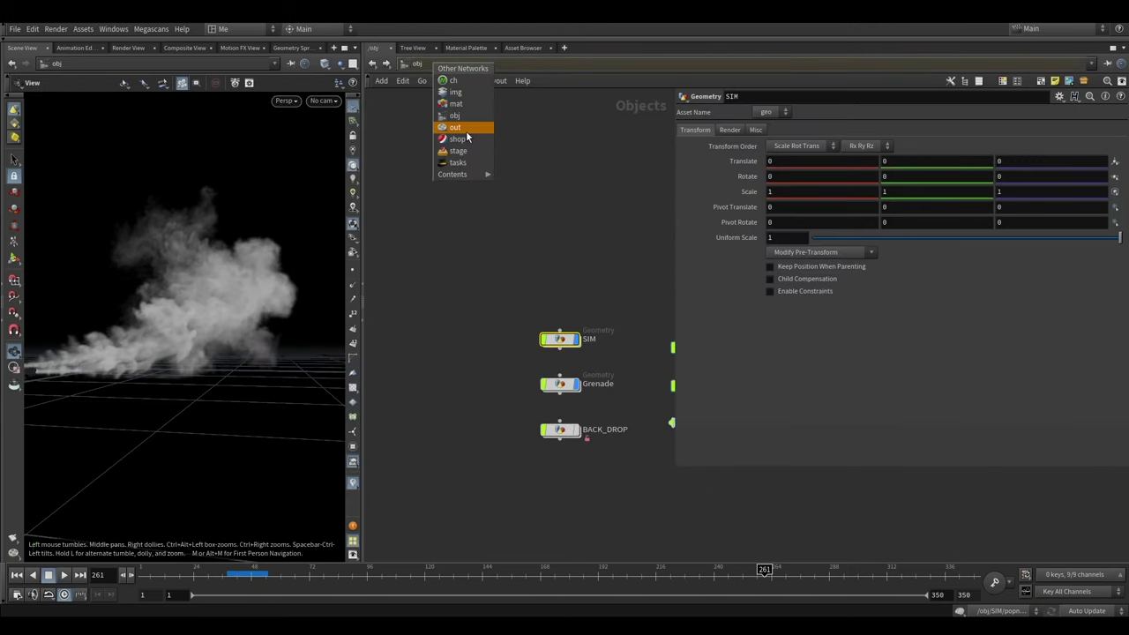
click(459, 127)
middle_drag(500, 232, 365, 139)
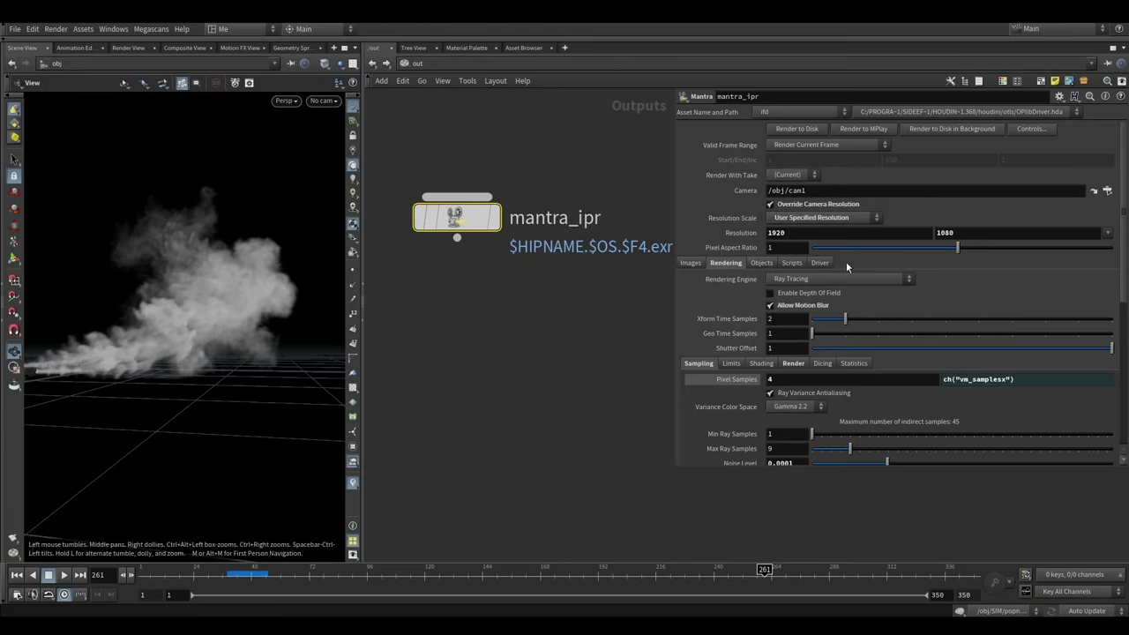
Revert mantra_ipr's Noise Level to its default 0.01
scroll(766, 394, down, 3)
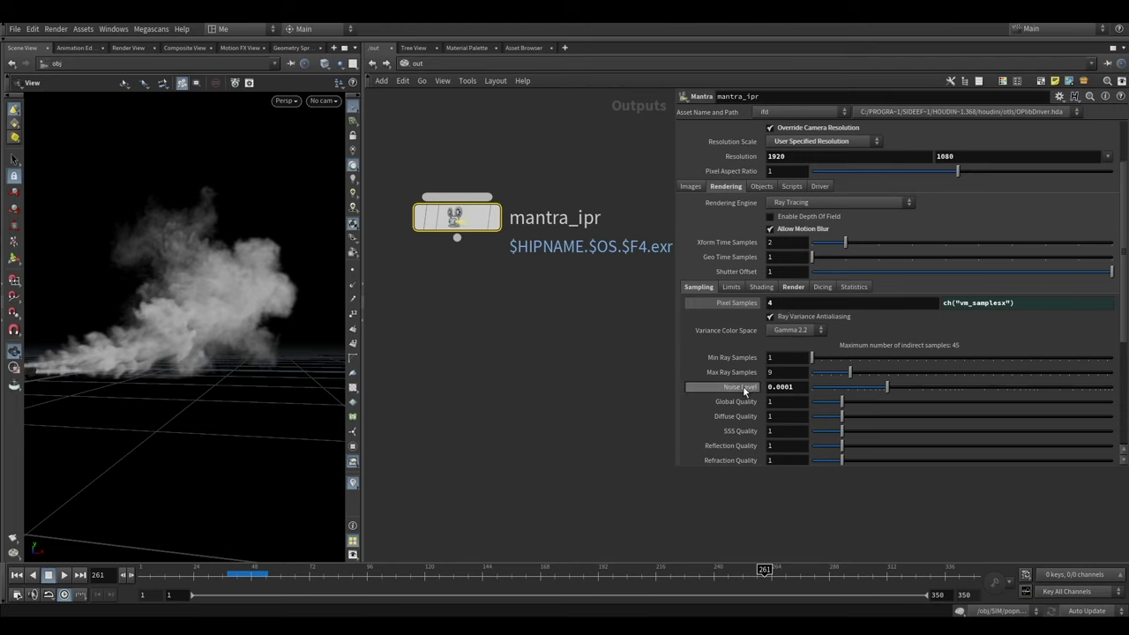
right_click(743, 386)
click(646, 379)
right_click(741, 386)
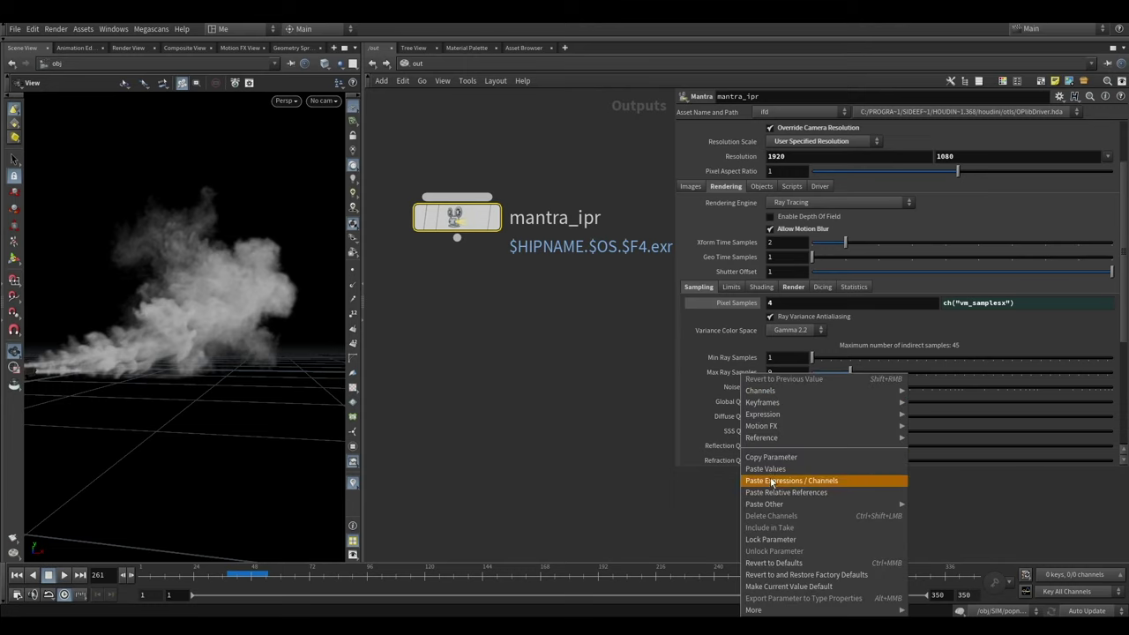
click(769, 566)
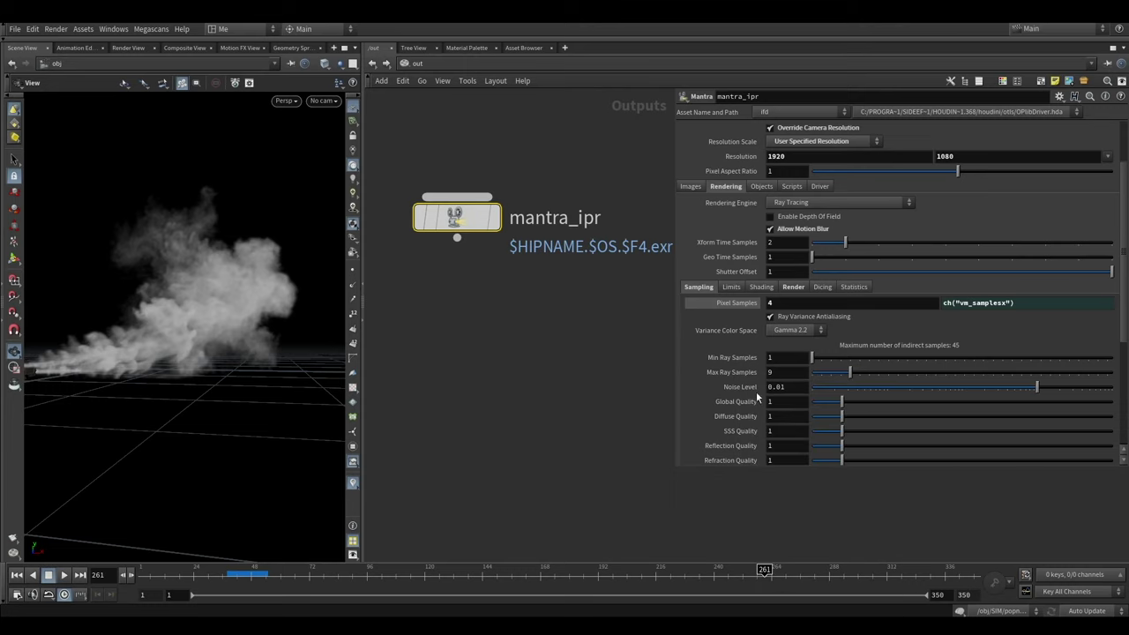
scroll(762, 353, up, 3)
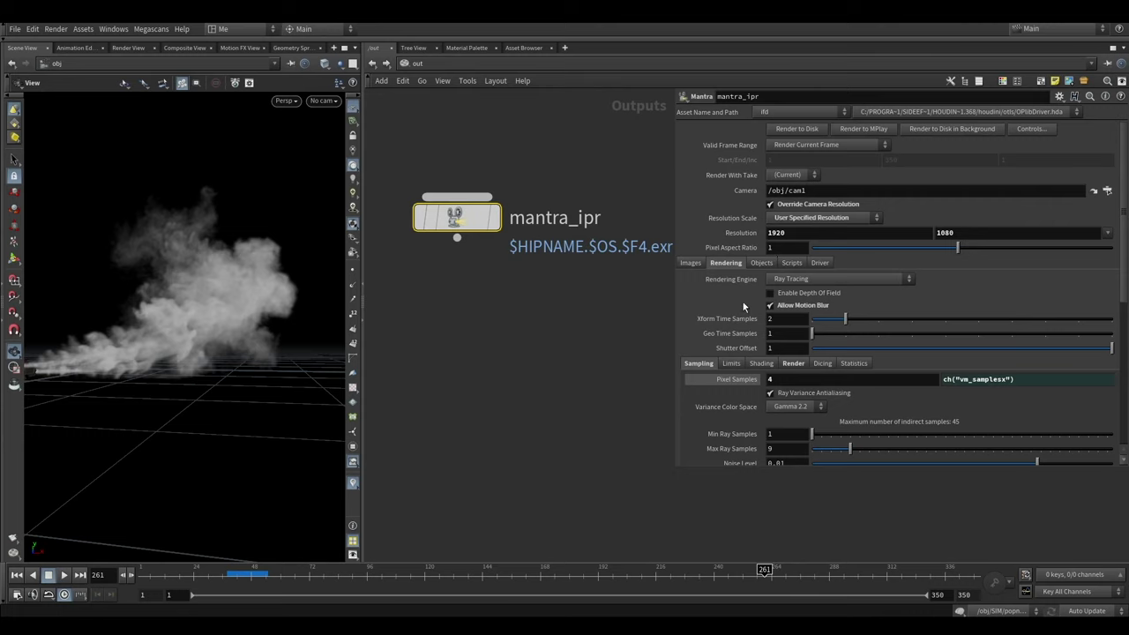
click(771, 305)
click(771, 305)
Set the render resolution to the HDTV 720 preset, 1280x720
click(1107, 233)
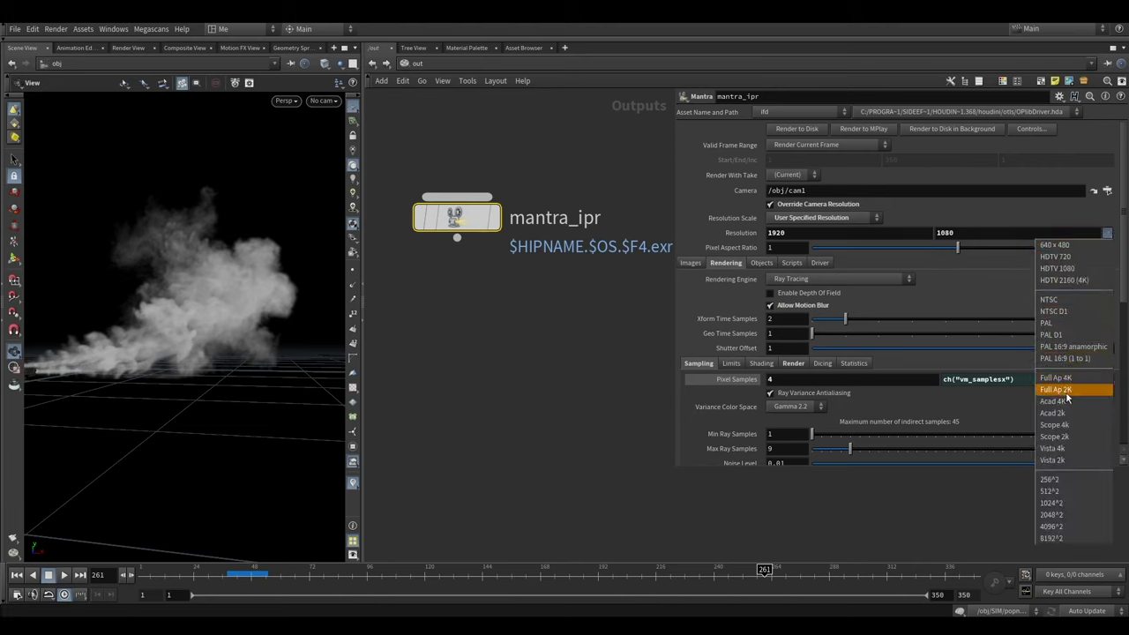
click(1056, 256)
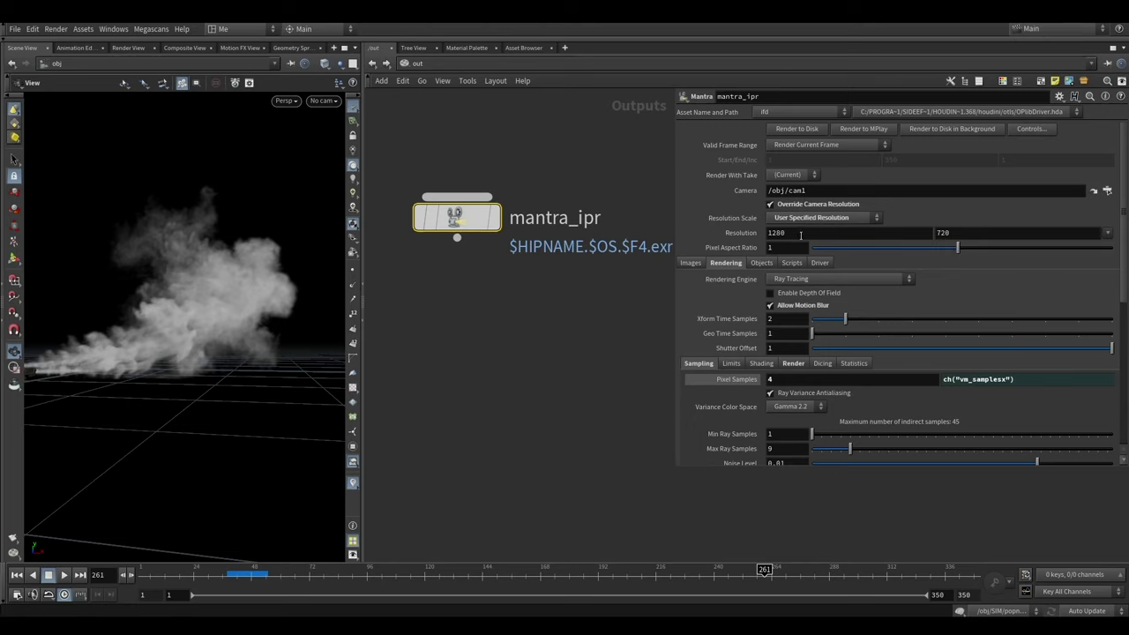
click(689, 262)
click(723, 263)
Set Pixel Samples to 3 and return to the object-level network
click(798, 382)
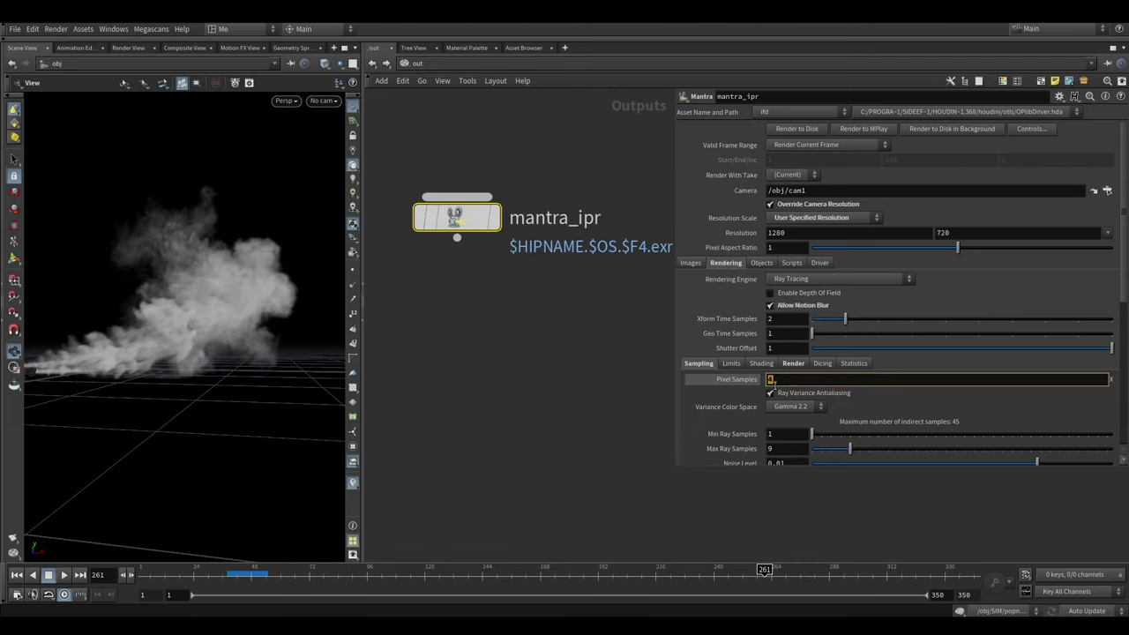
text(3)
key(Return)
scroll(727, 403, down, 3)
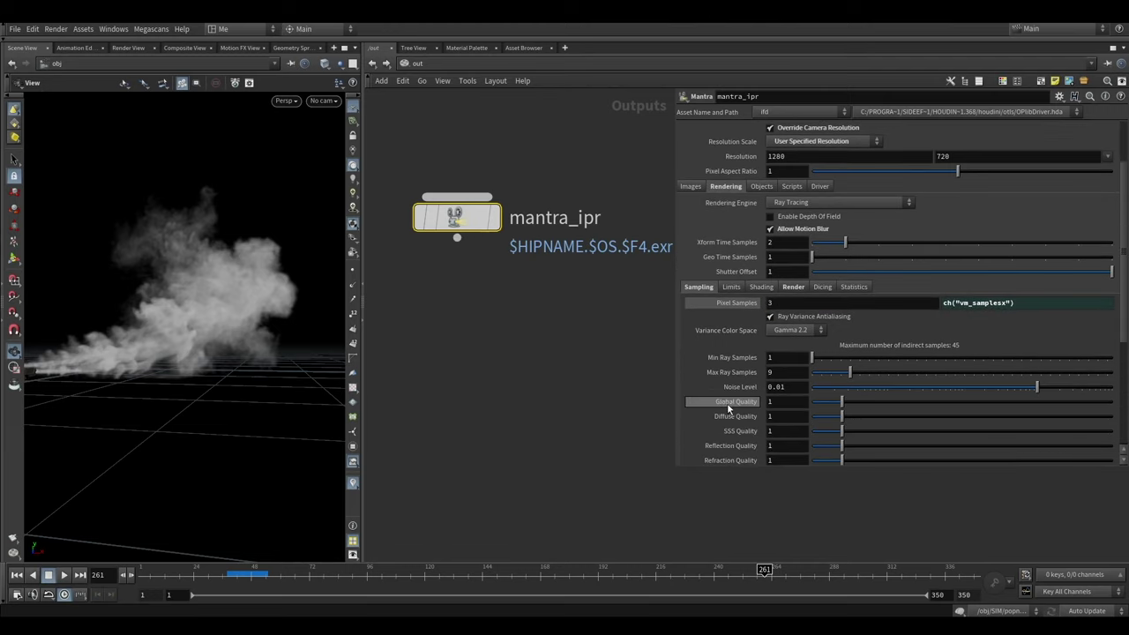
scroll(722, 402, up, 1)
click(416, 114)
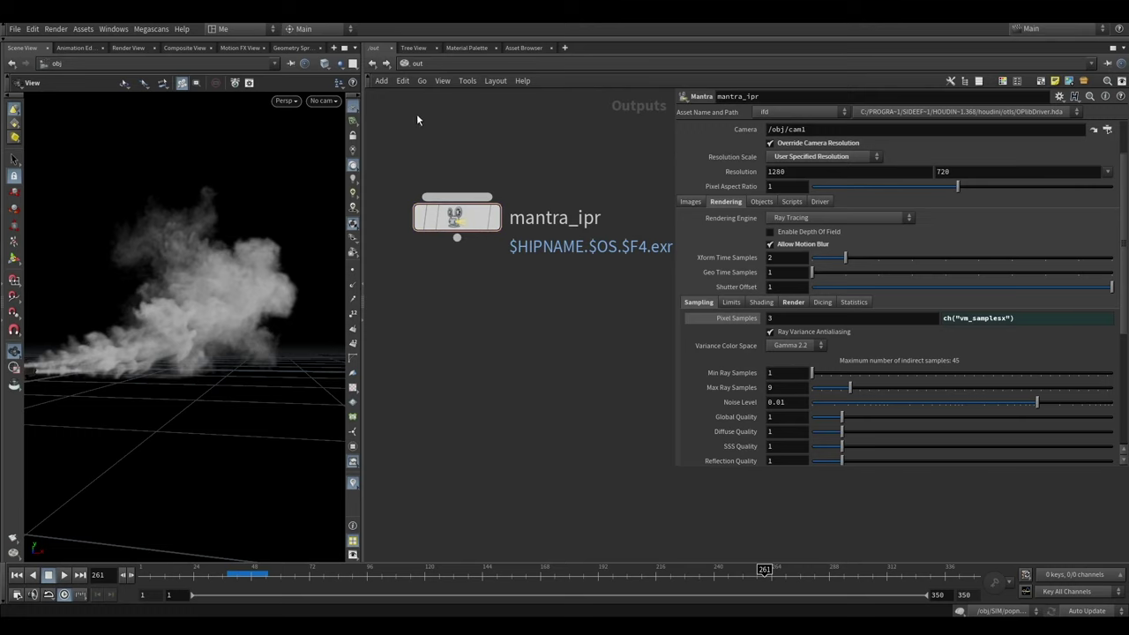
click(373, 65)
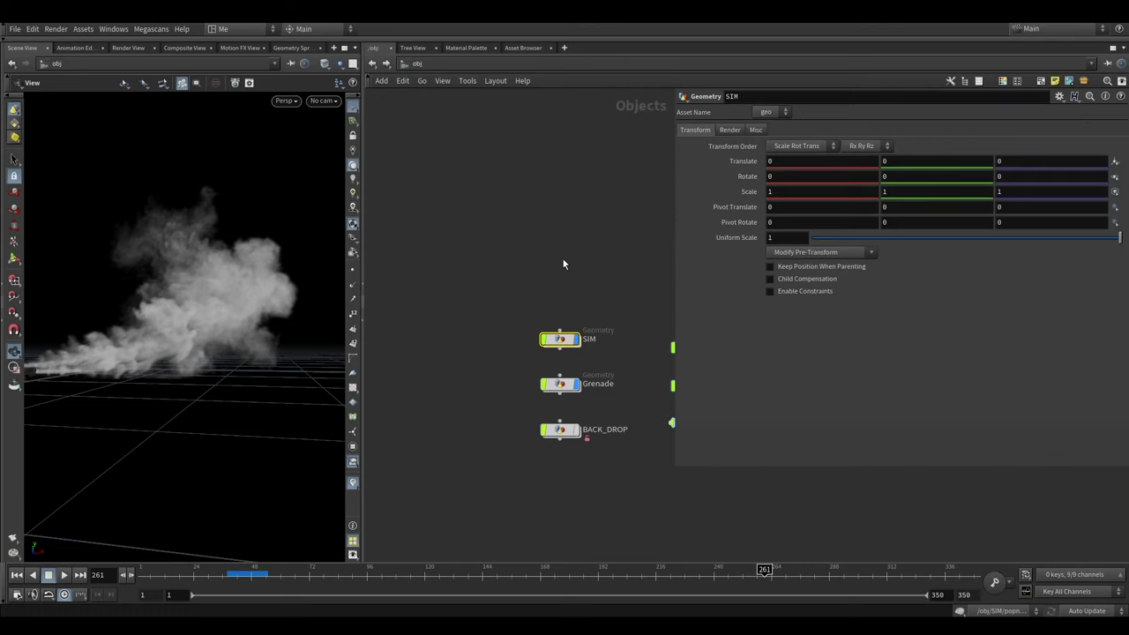
Switch the pane to the Render View to show the previous smoke render
click(447, 67)
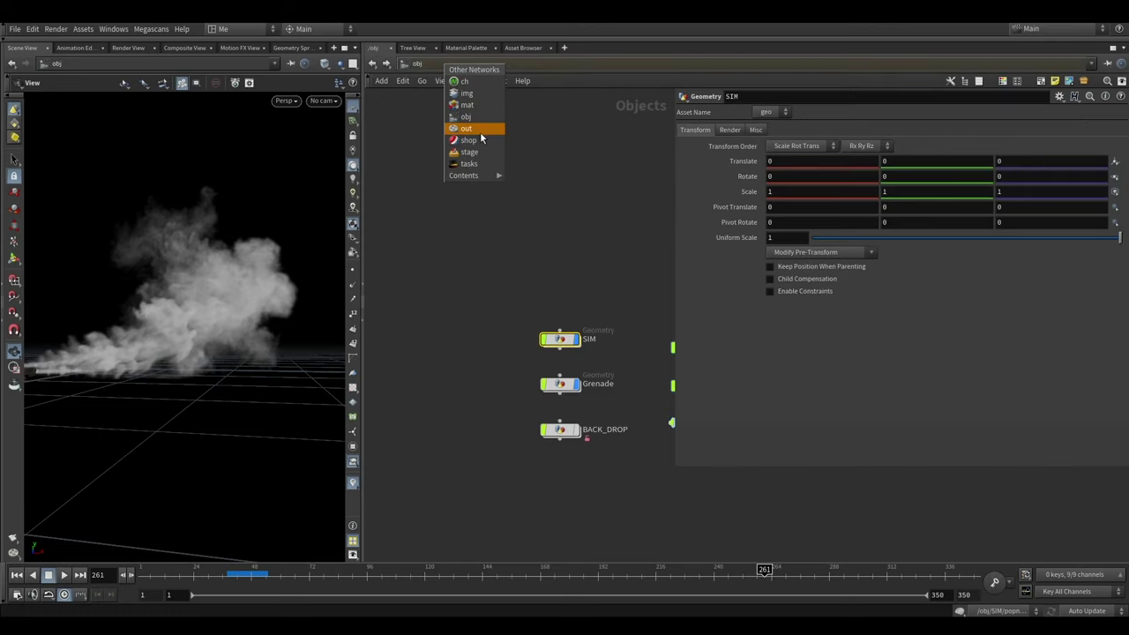
click(446, 68)
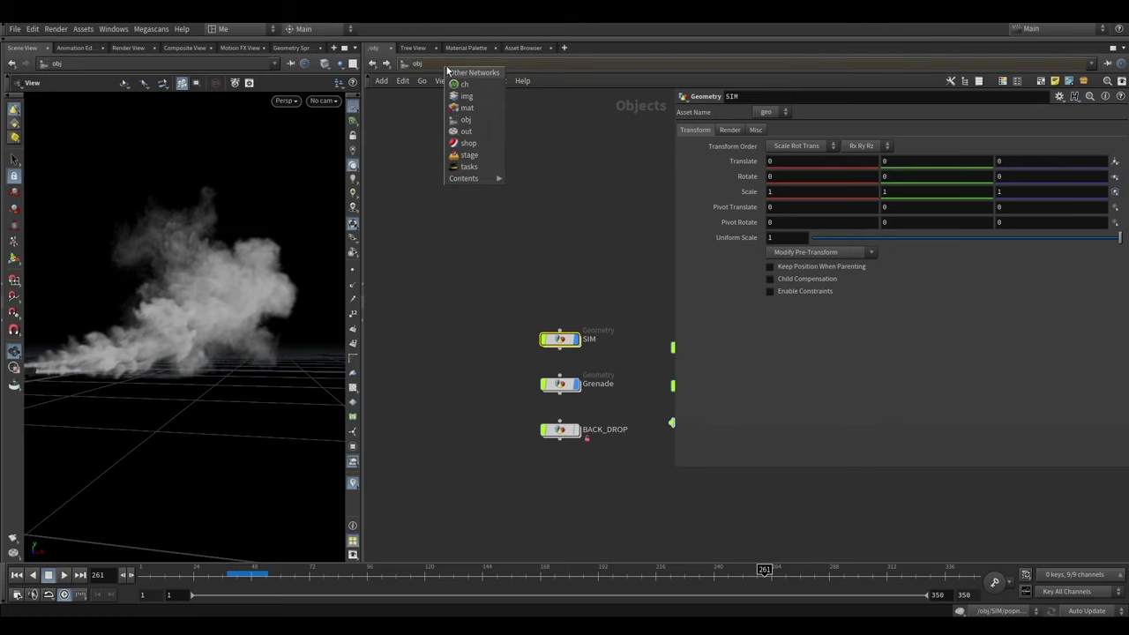
click(605, 232)
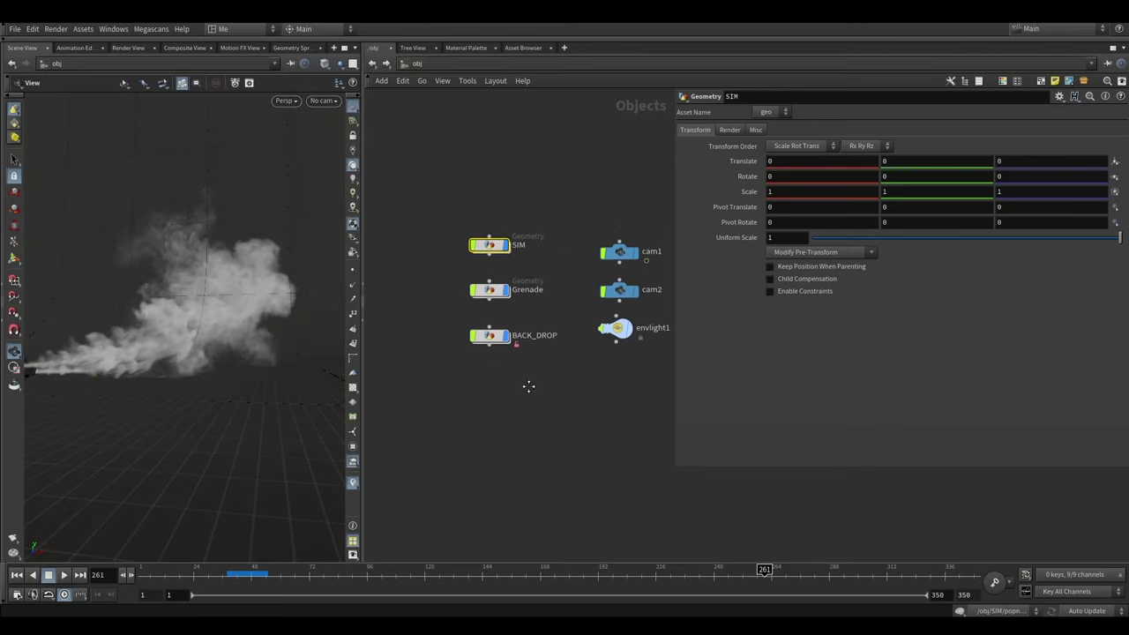
scroll(530, 382, down, 1)
click(128, 47)
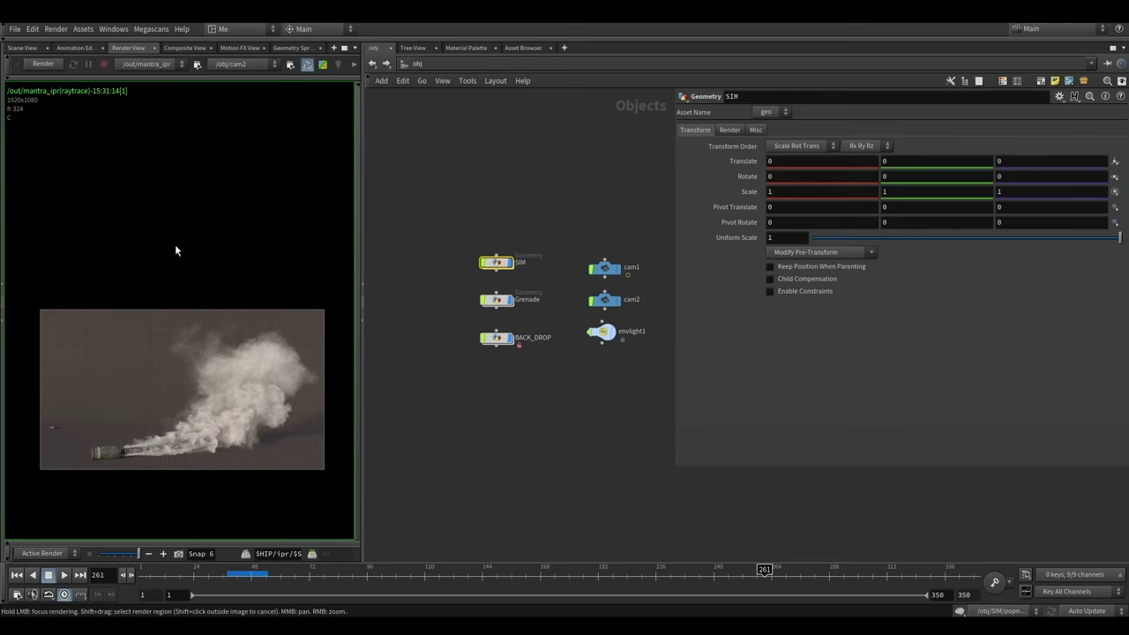
middle_drag(210, 411, 233, 253)
scroll(259, 202, up, 2)
scroll(258, 202, down, 2)
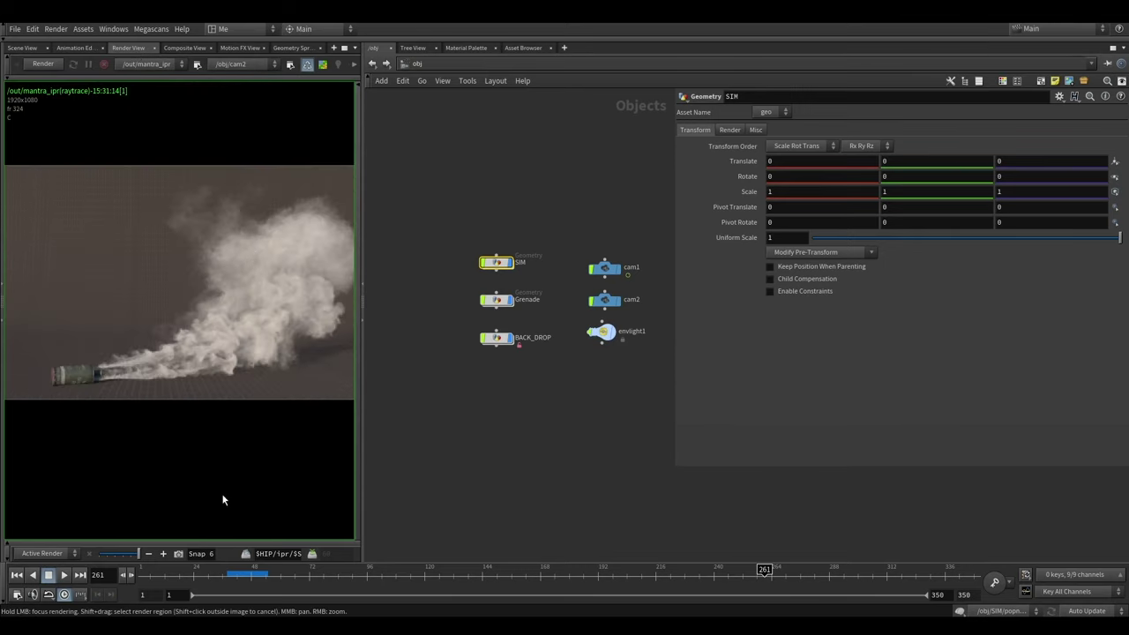
Save a snapshot of the current render and widen the rendered image area
click(178, 555)
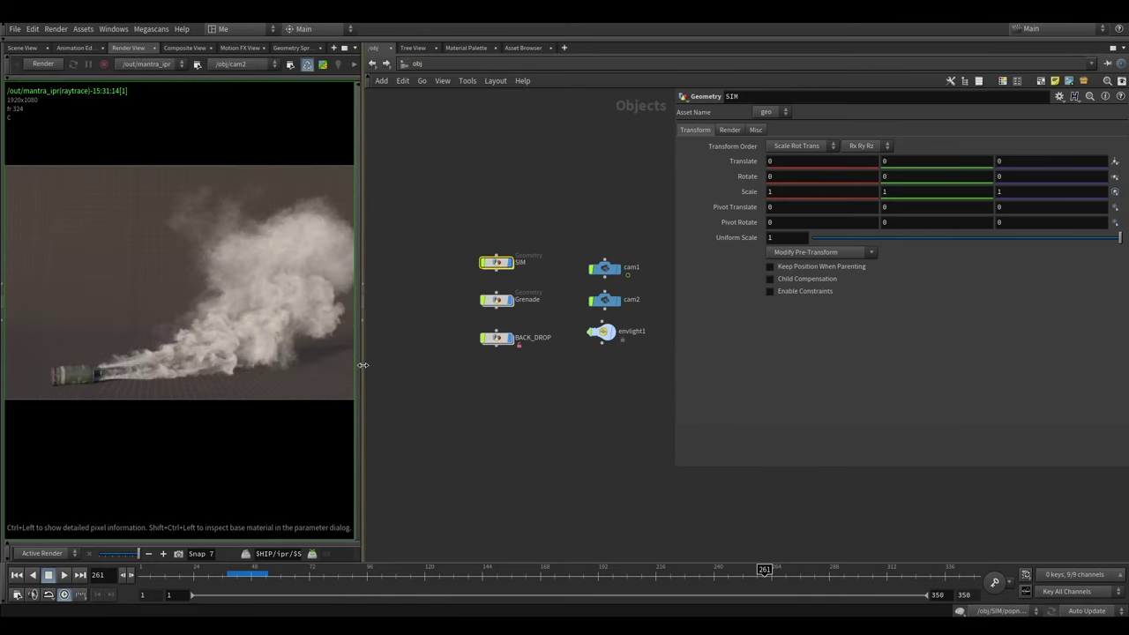
drag(362, 362, 515, 353)
scroll(397, 335, down, 2)
scroll(331, 320, up, 1)
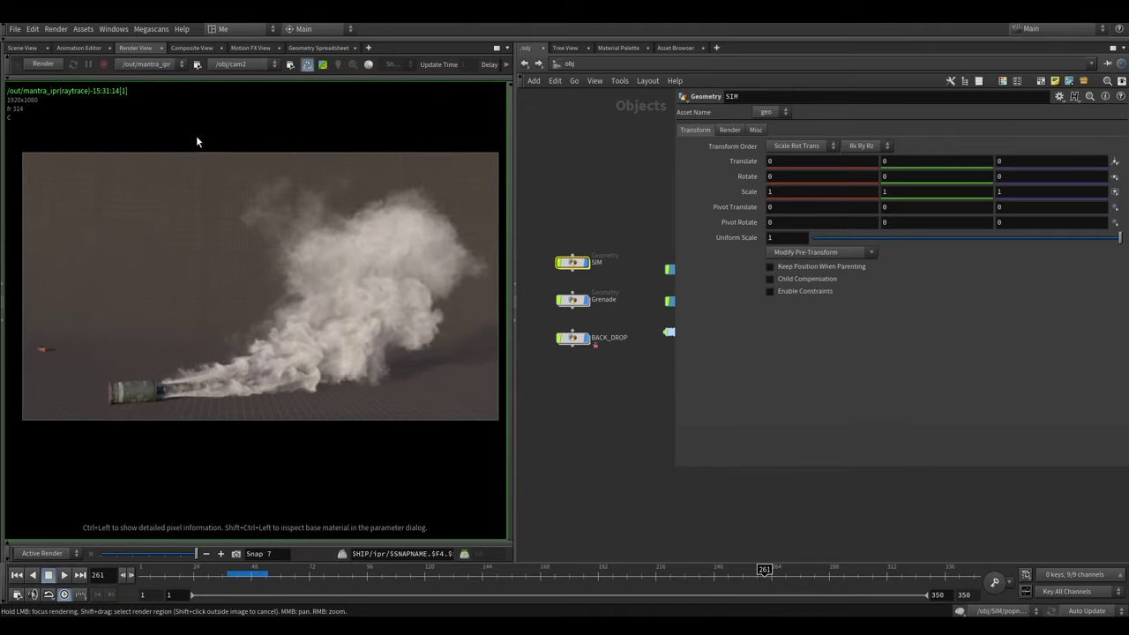
Start a fresh Mantra IPR render of the grenade from cam2 at 1280x720
click(39, 62)
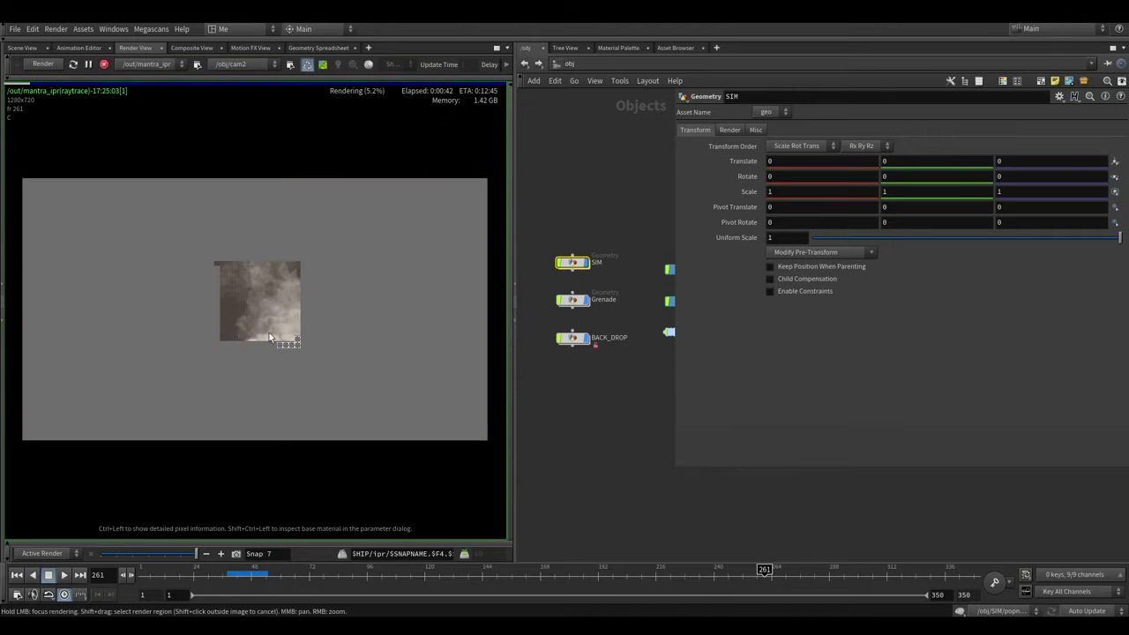
click(323, 64)
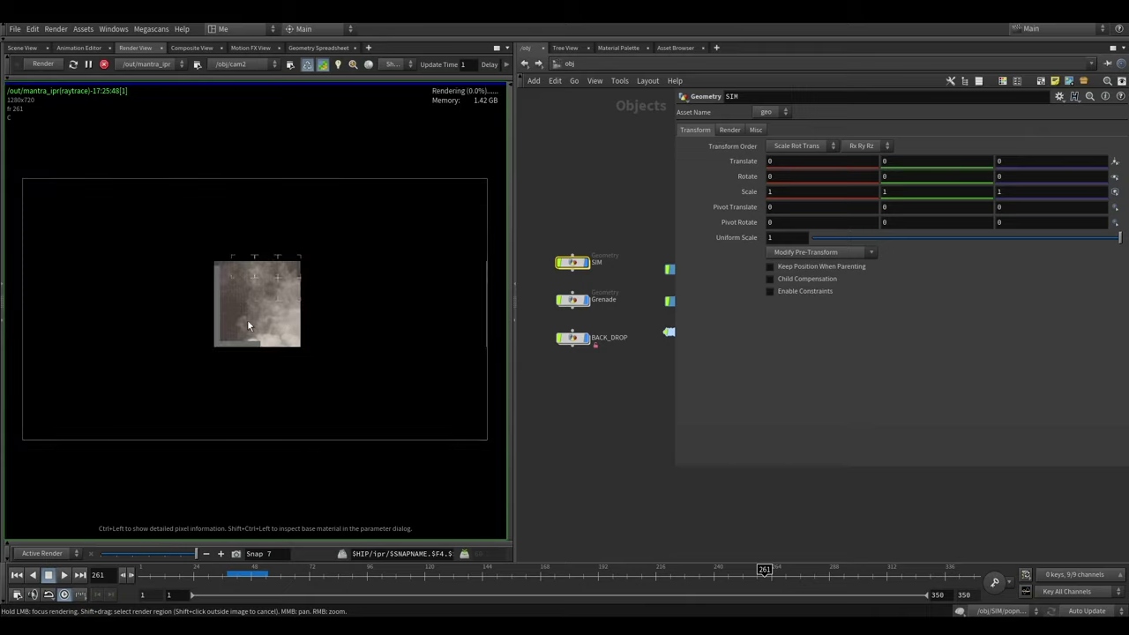
scroll(240, 296, up, 1)
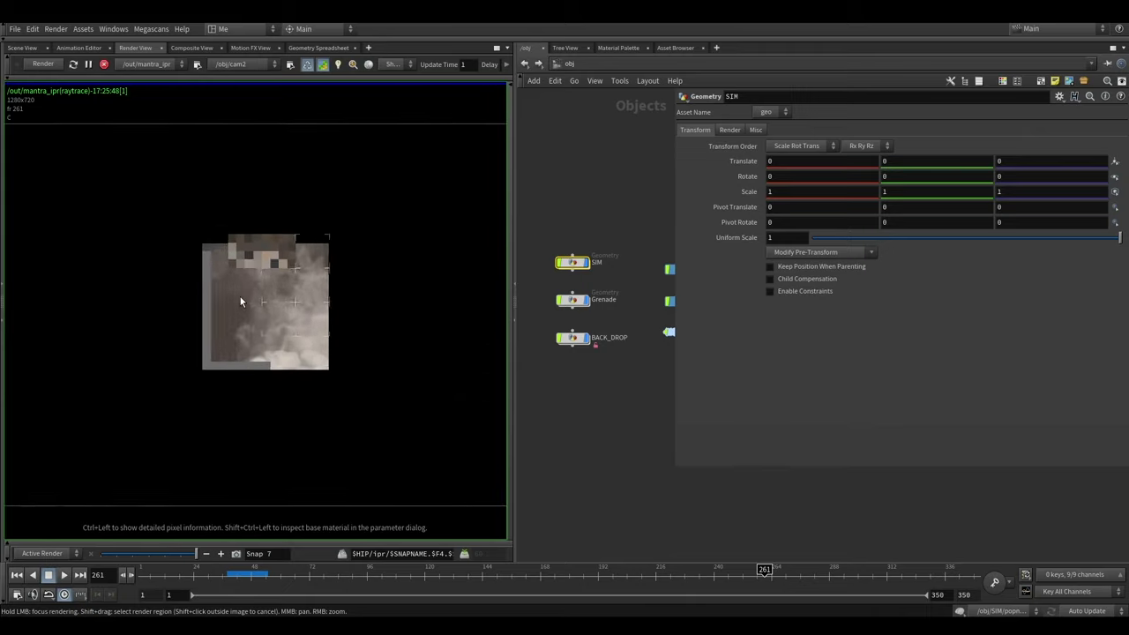
scroll(244, 299, up, 4)
scroll(244, 293, up, 1)
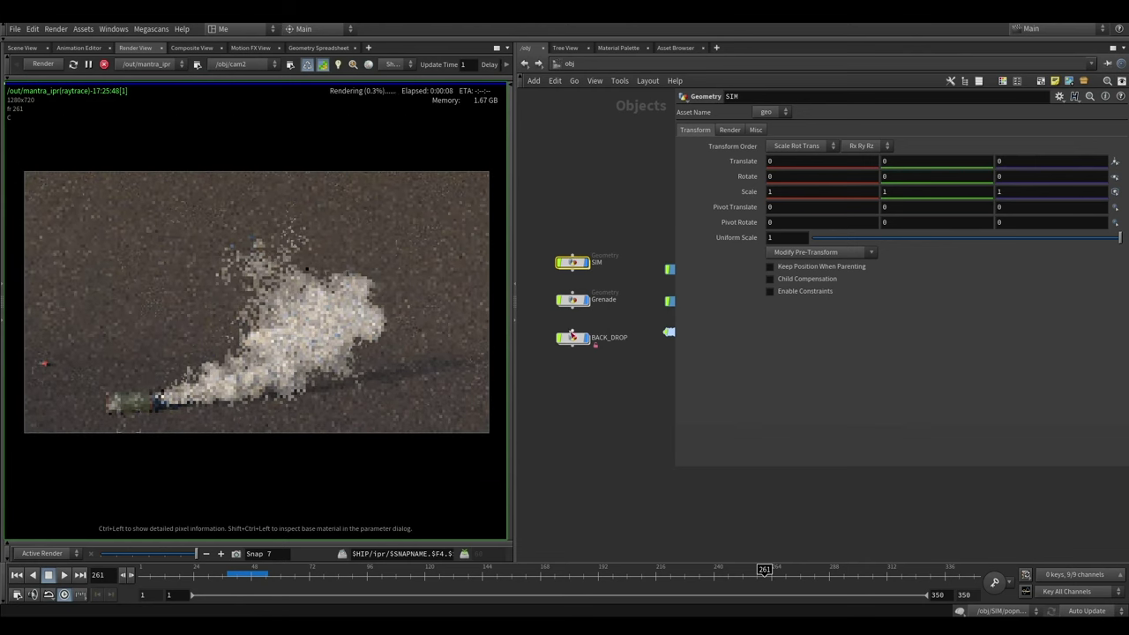
Select envlight1 to check its resting_place_2_4k.exr environment map and its 180° Y rotation
middle_drag(622, 331, 604, 300)
click(643, 303)
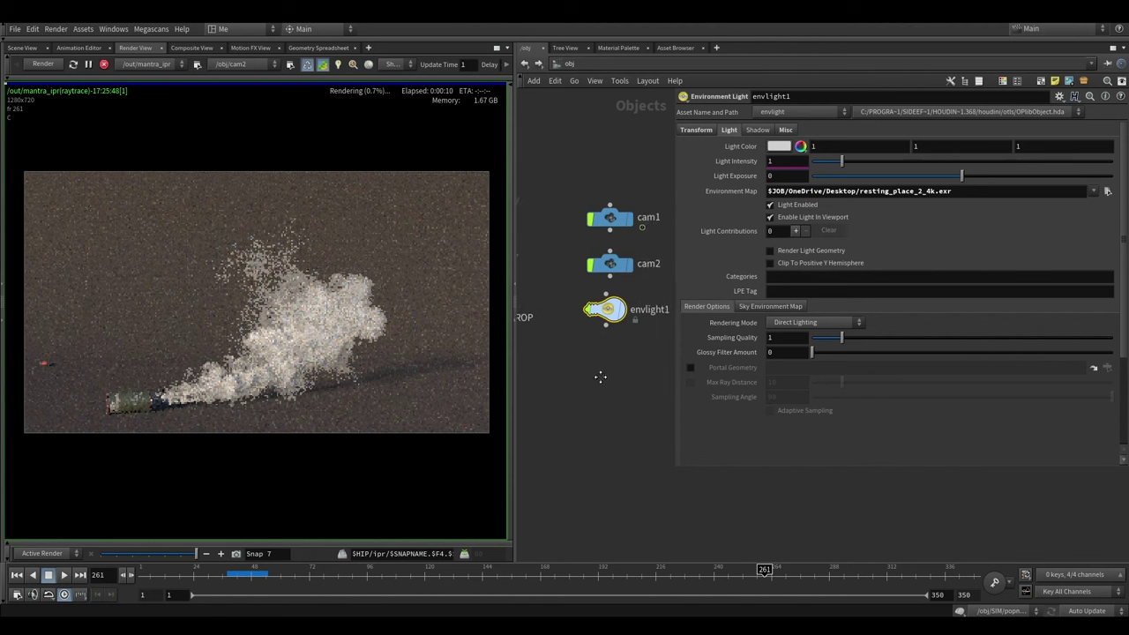
click(758, 130)
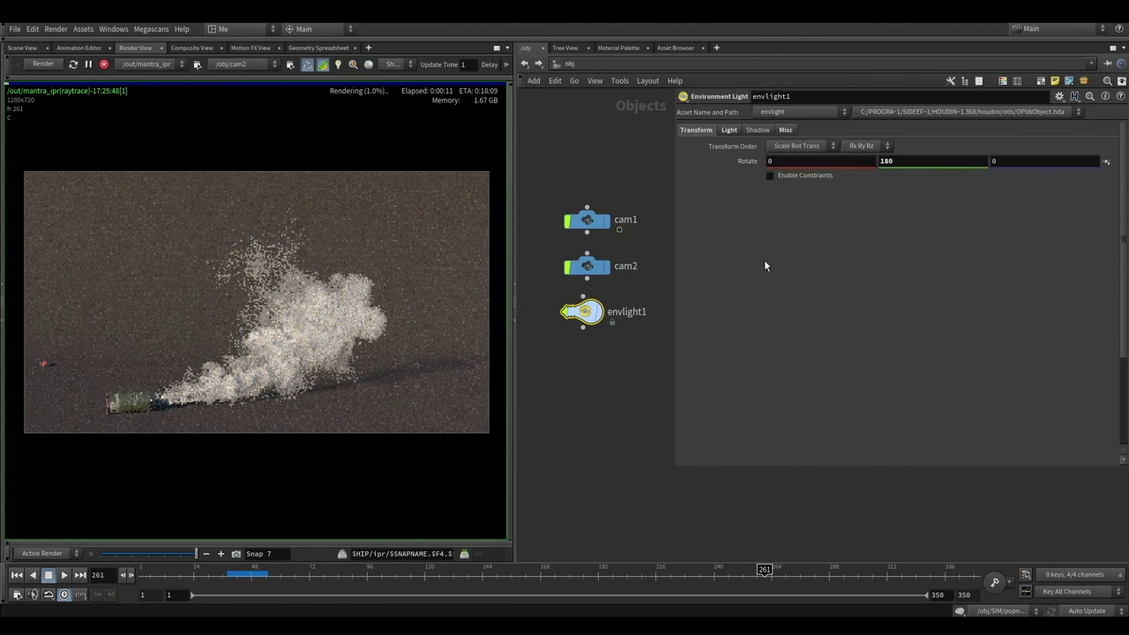
click(729, 130)
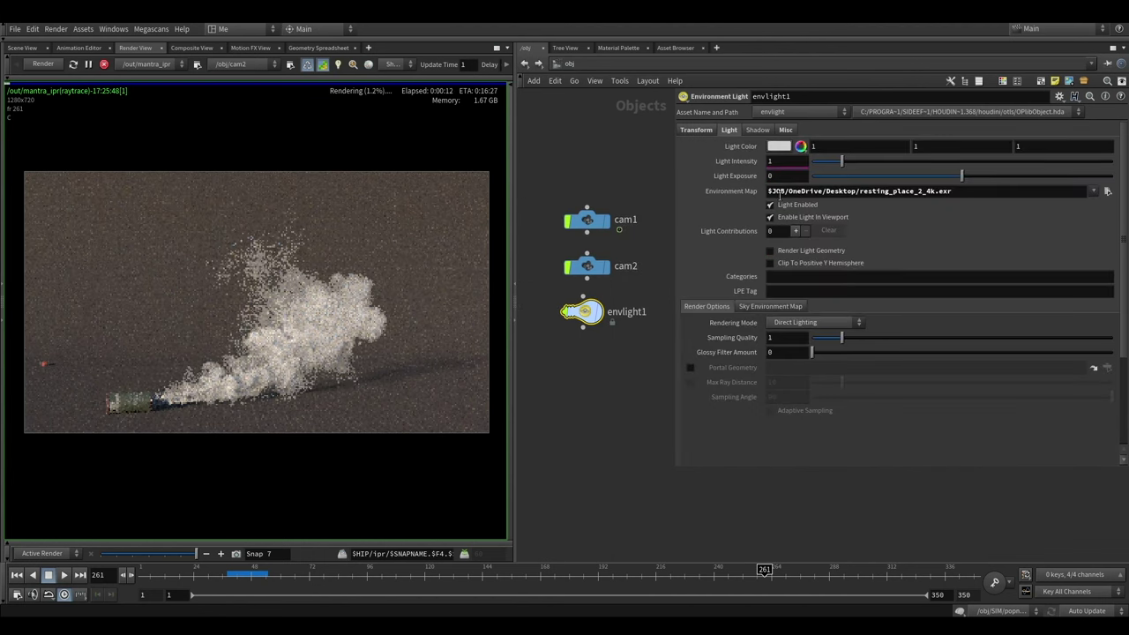
click(696, 129)
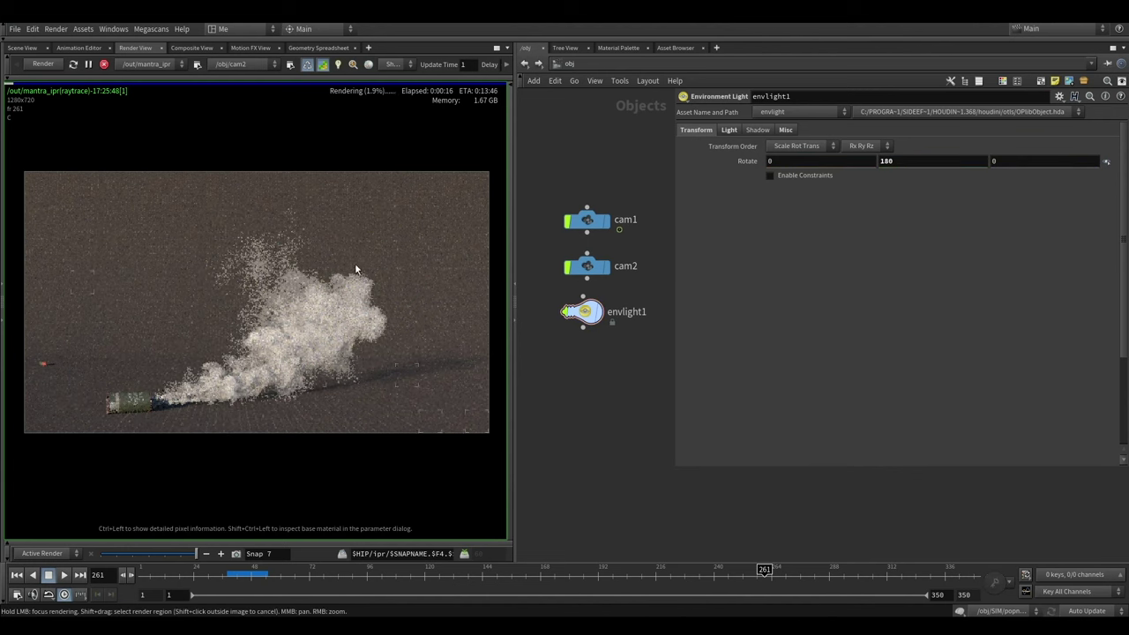